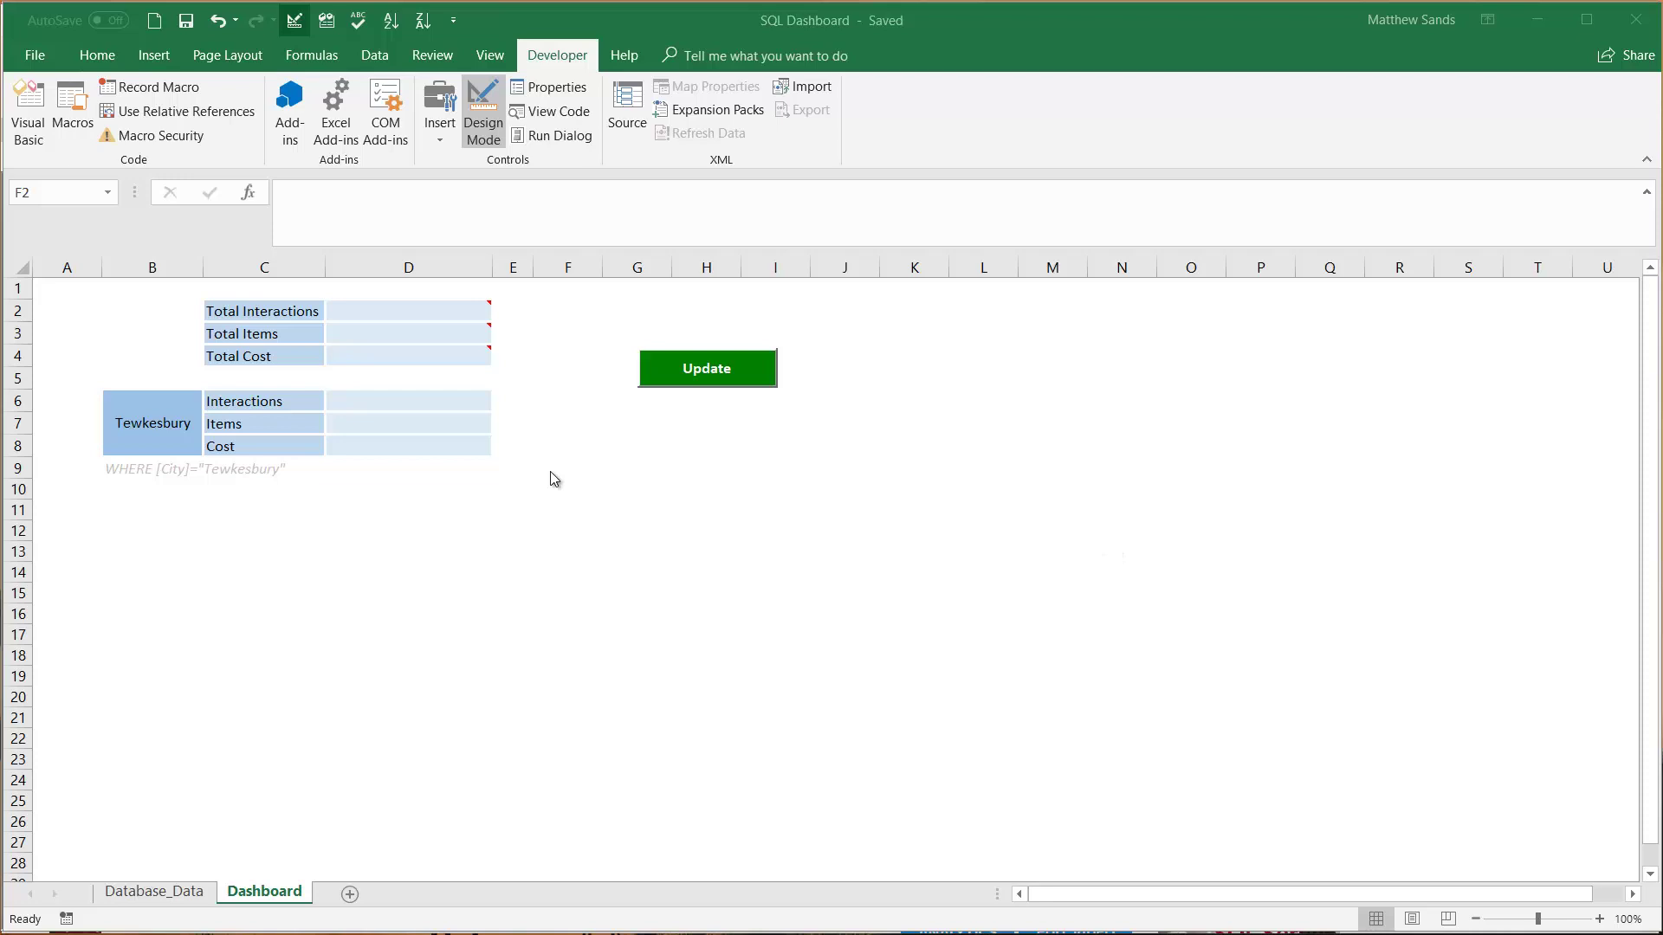
# Scroll the SQL Server 2017 tutorial playlist down and back up to view its eleven videos.
pyautogui.click(567, 314)
pyautogui.click(572, 330)
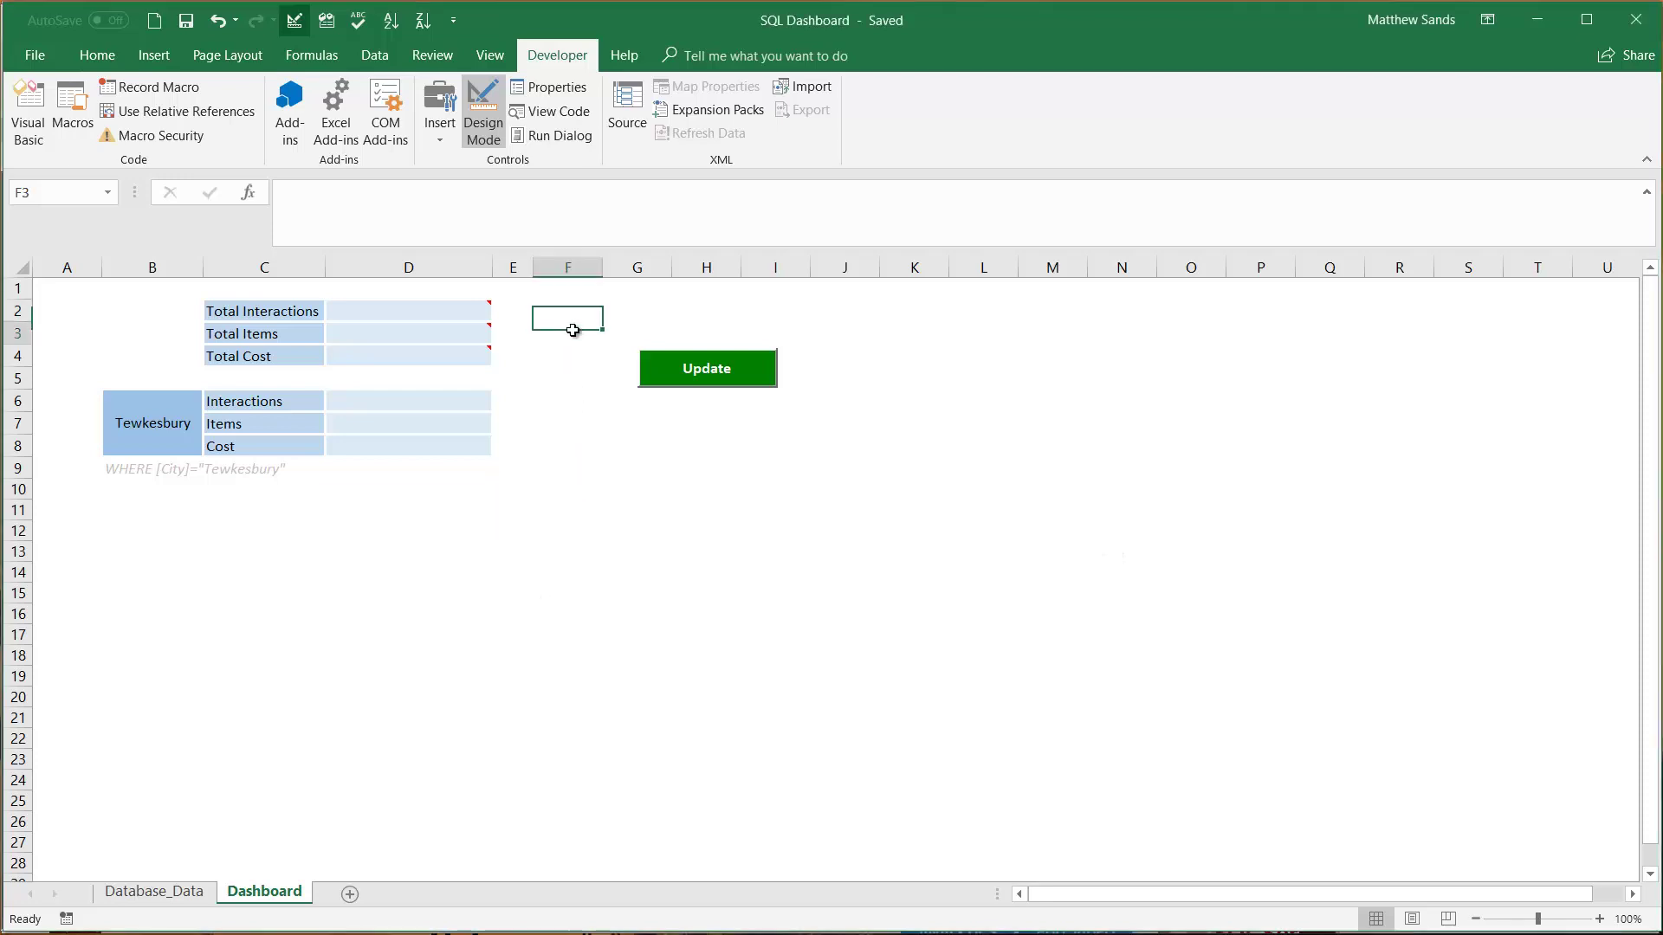
pyautogui.click(568, 314)
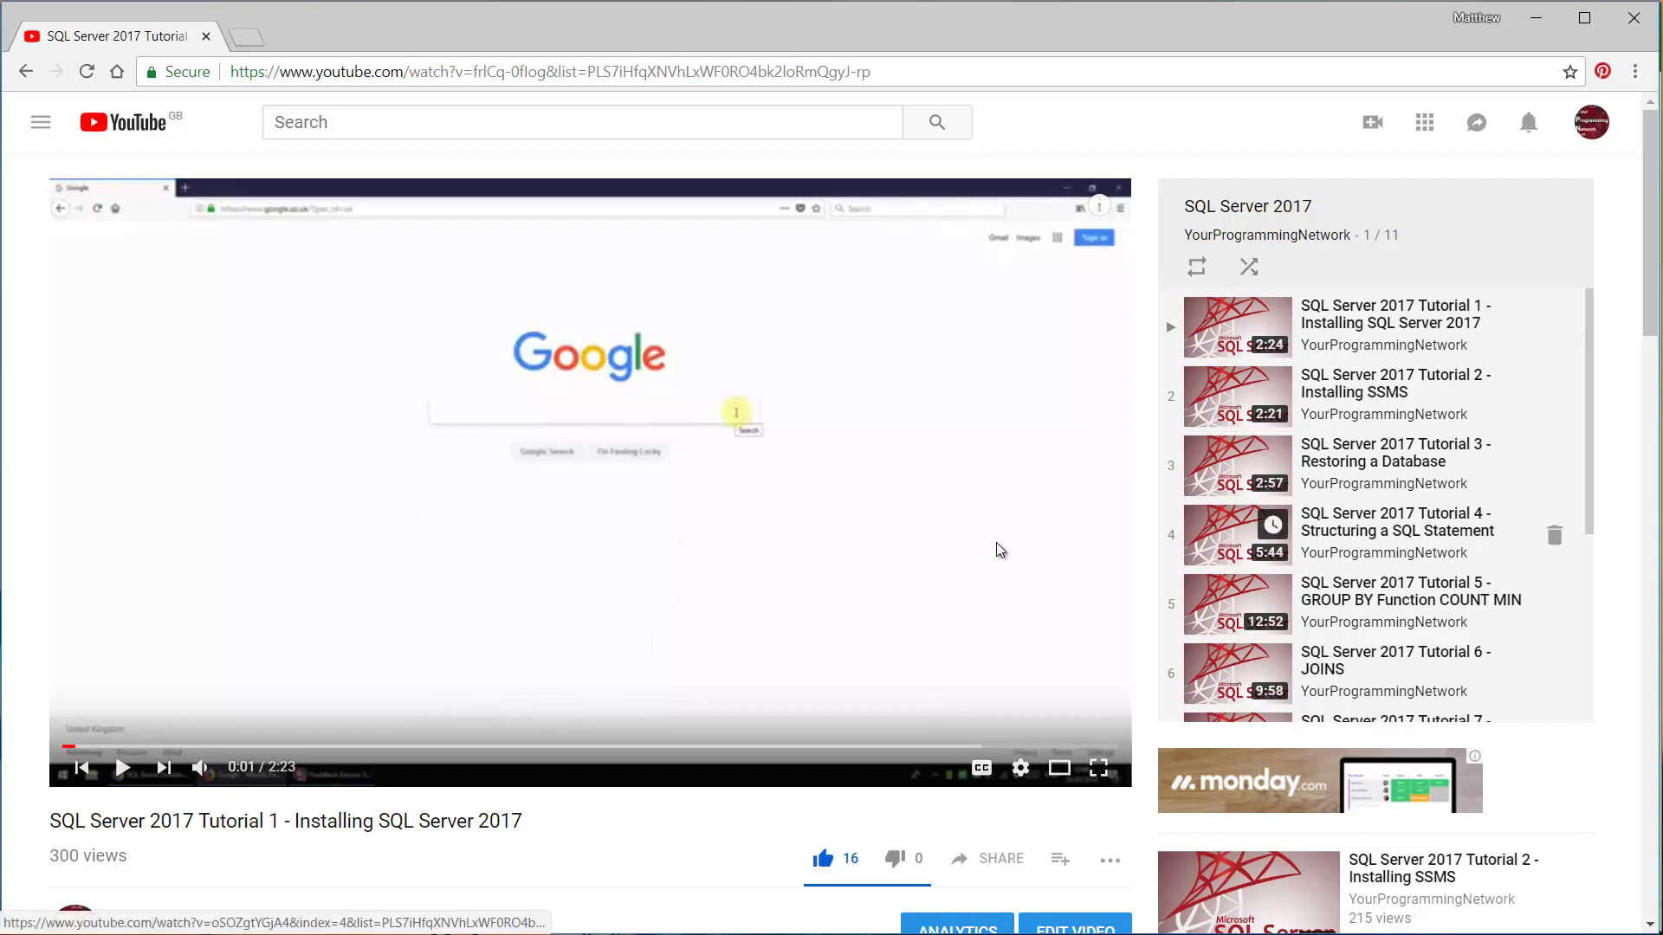
pyautogui.scroll(-1, 1417, 463)
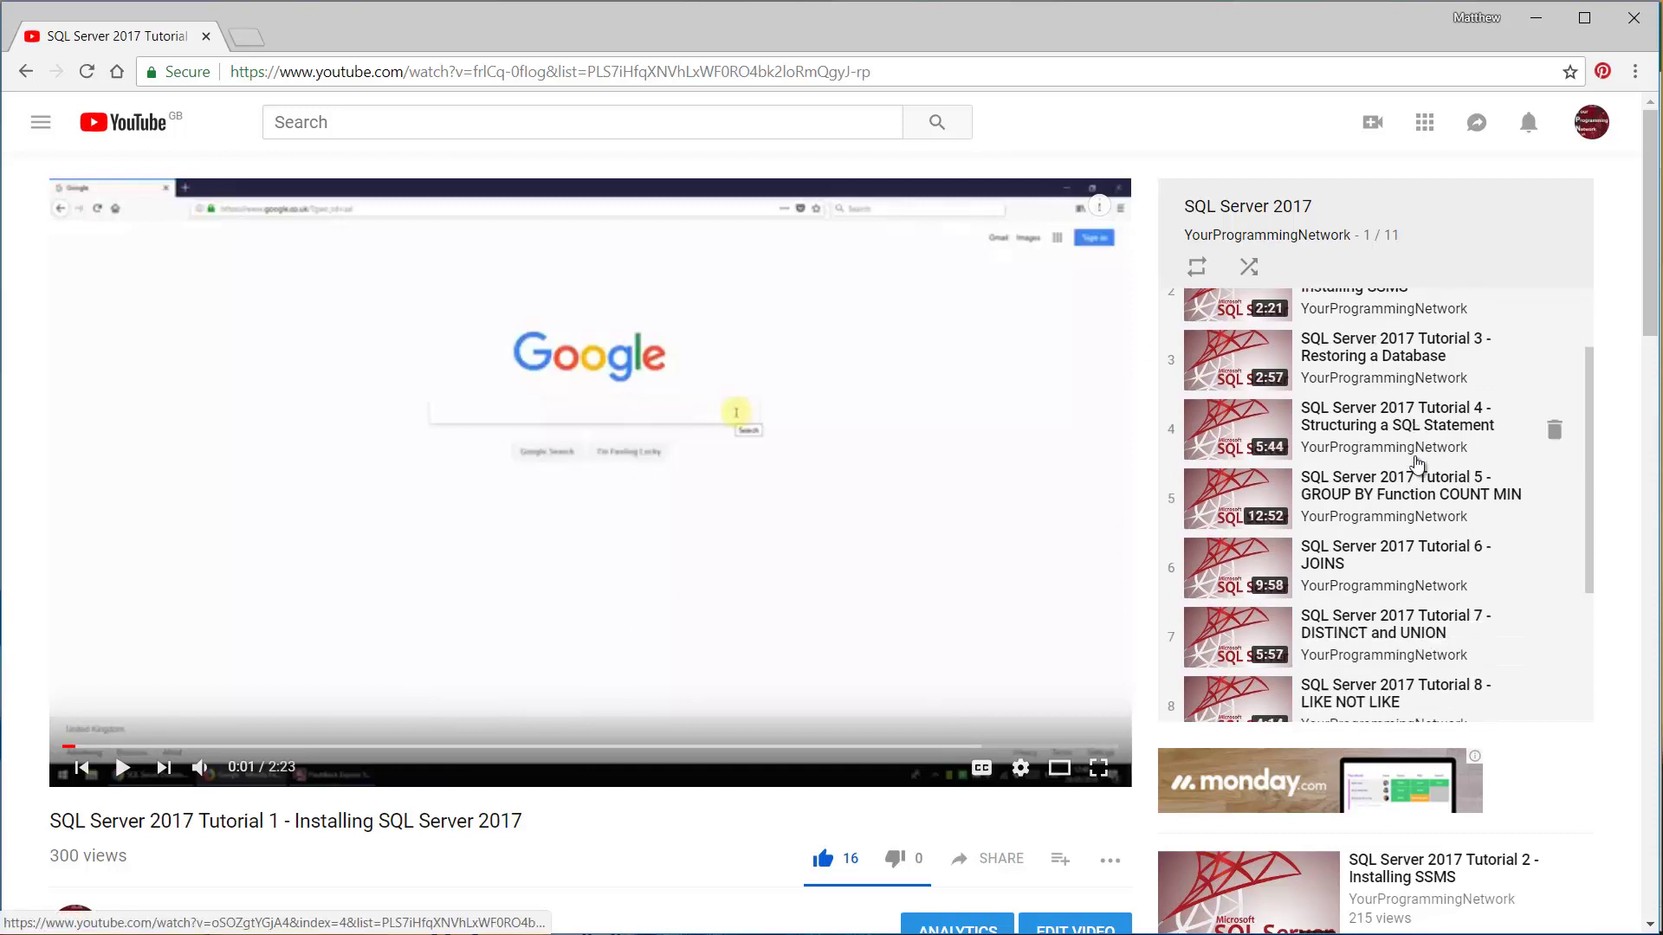
pyautogui.scroll(-3, 1395, 442)
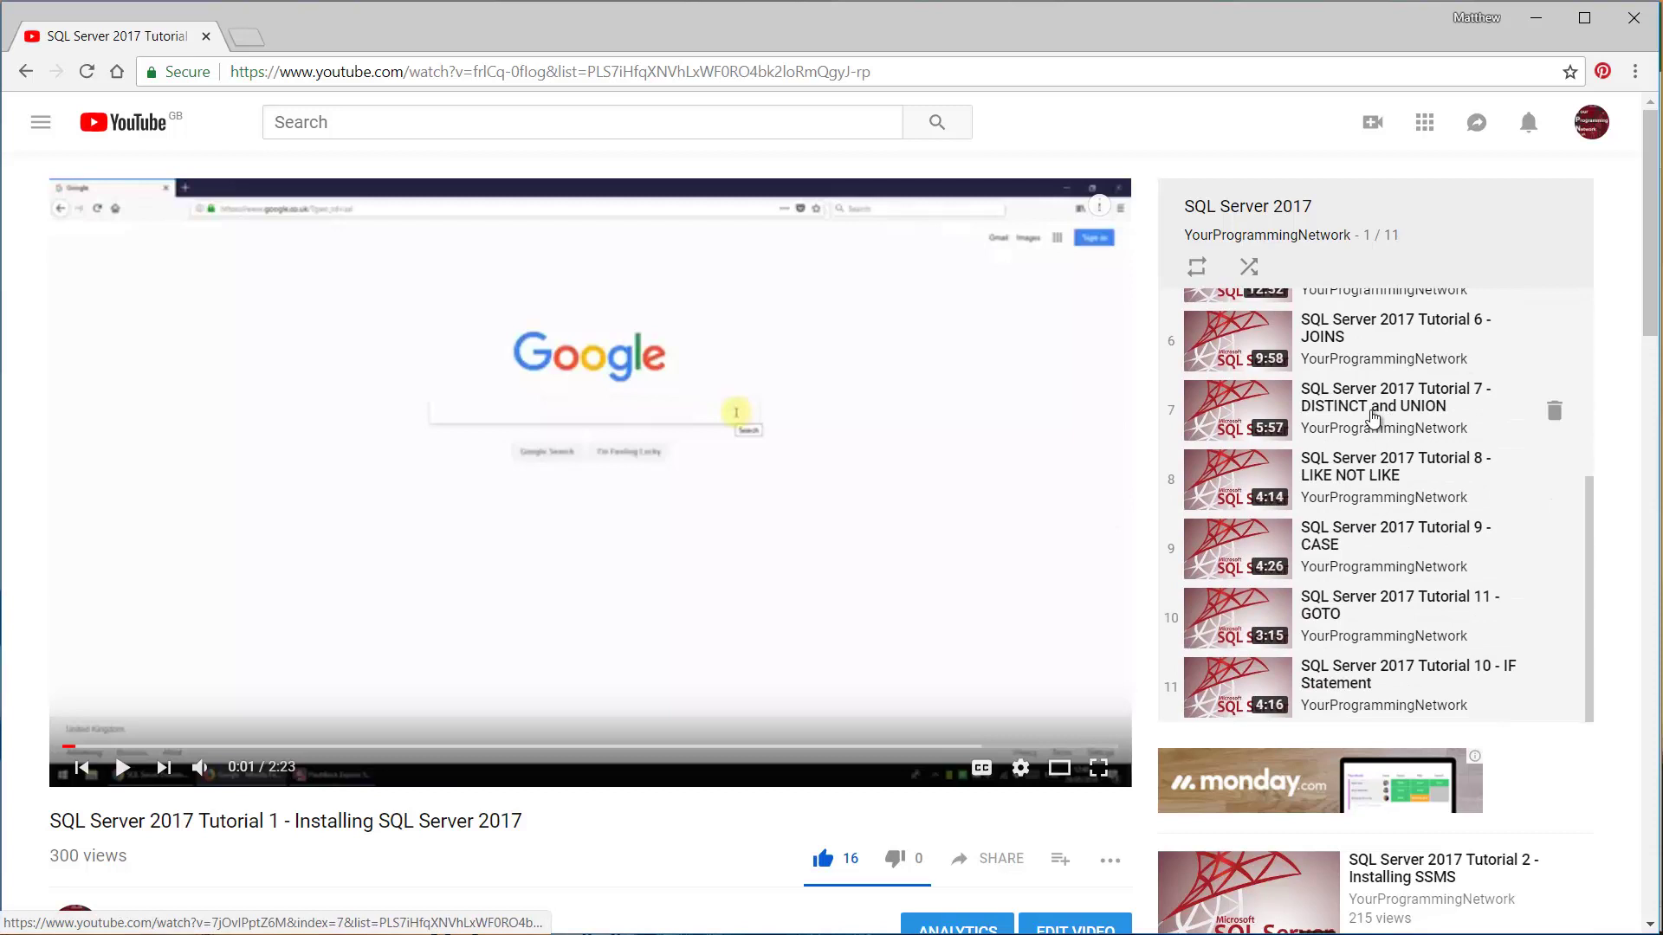
pyautogui.scroll(1, 1273, 490)
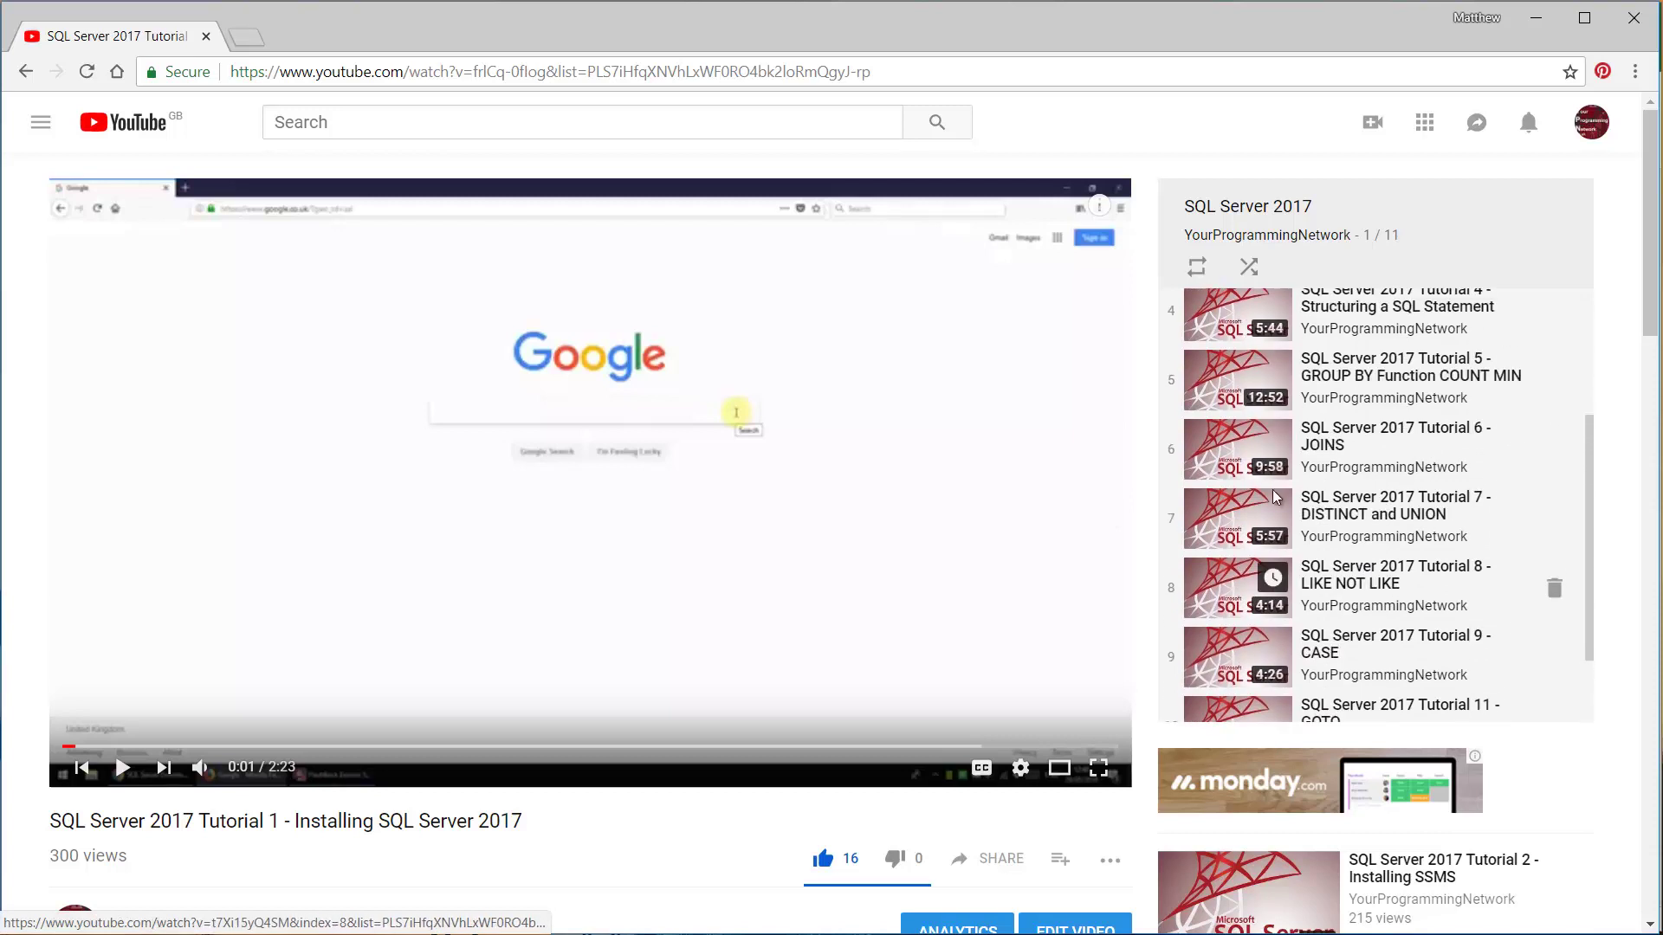
pyautogui.scroll(1, 1276, 496)
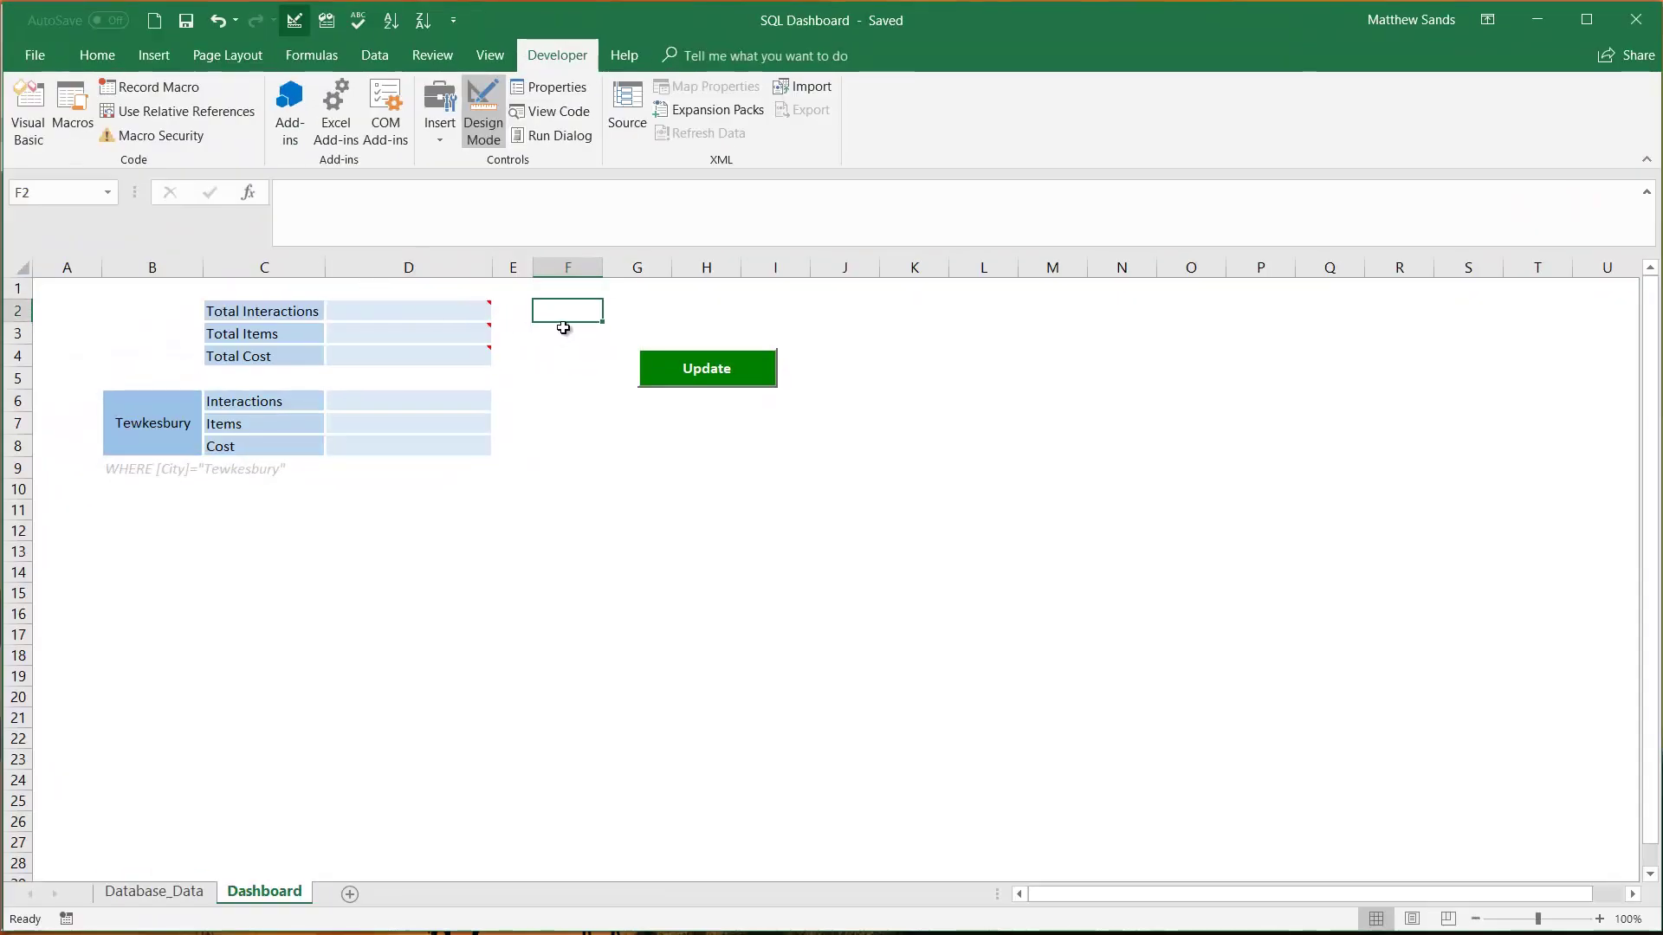
pyautogui.moveTo(429, 309)
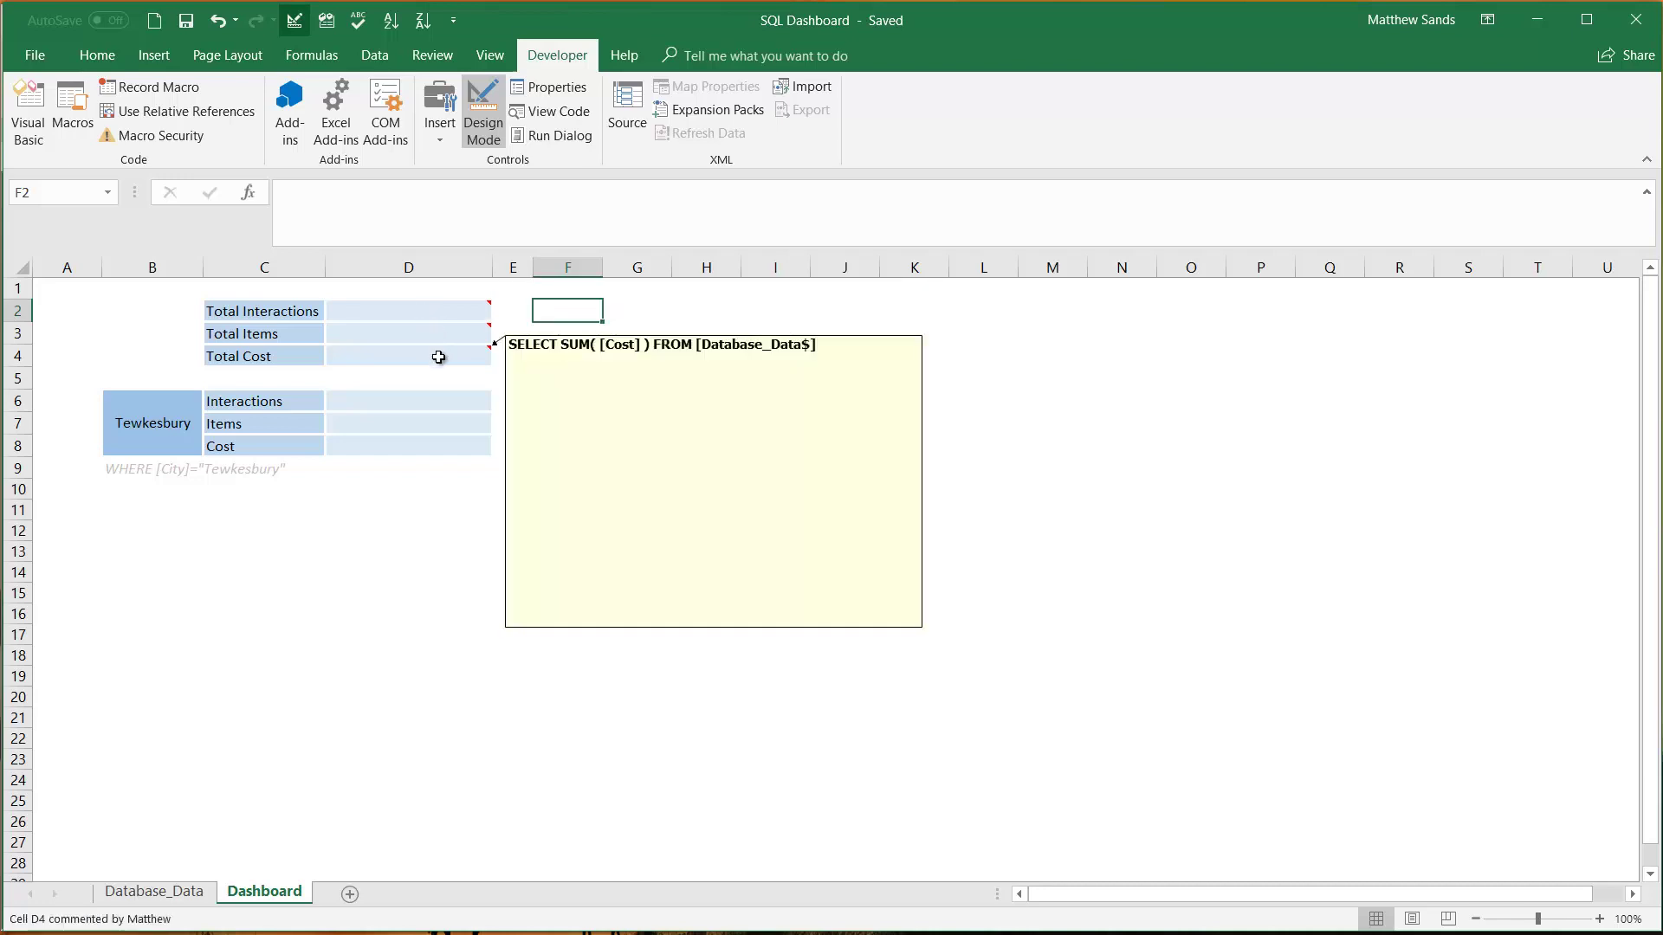
pyautogui.click(445, 309)
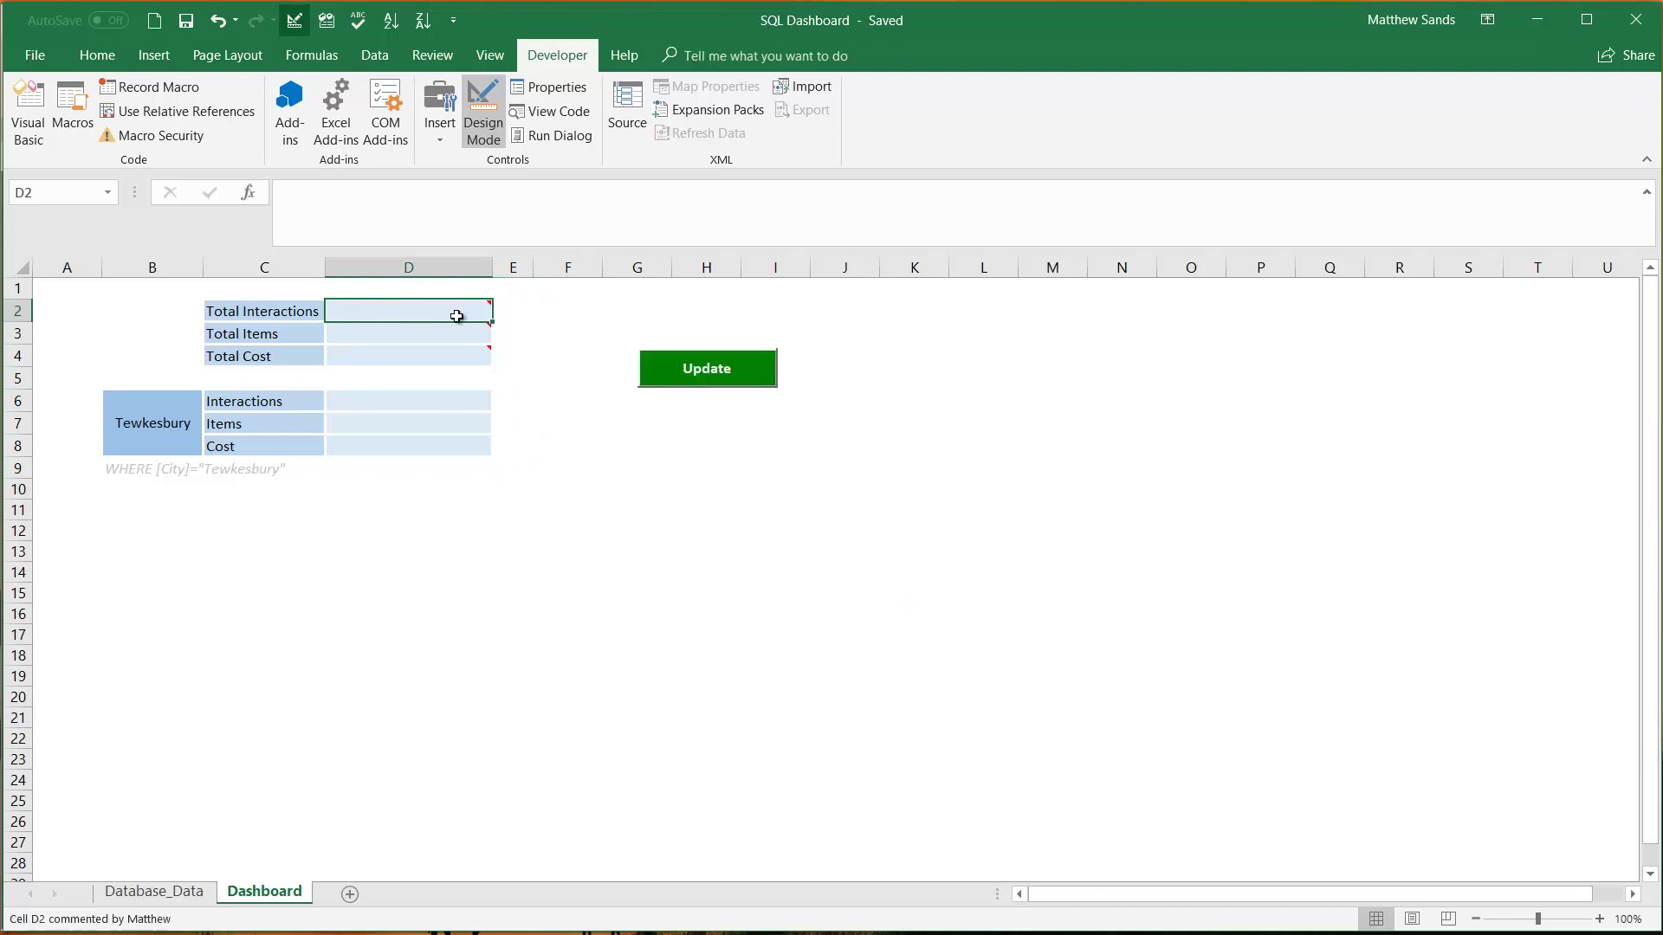
pyautogui.moveTo(452, 324)
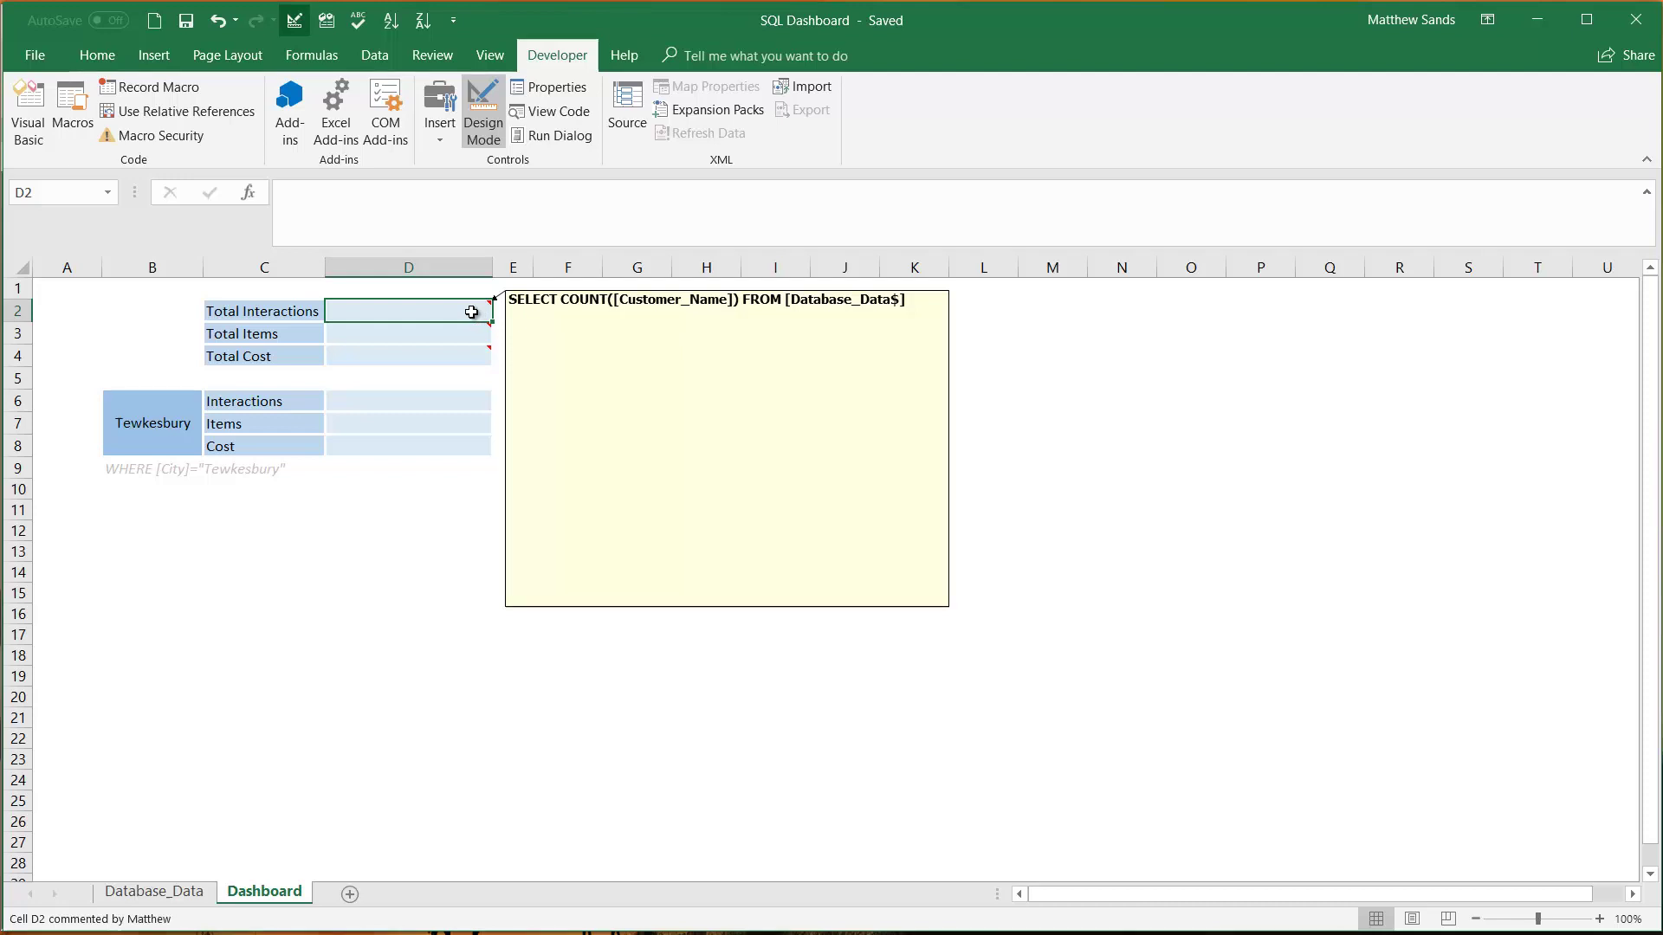
pyautogui.click(156, 893)
pyautogui.scroll(20, 398, 482)
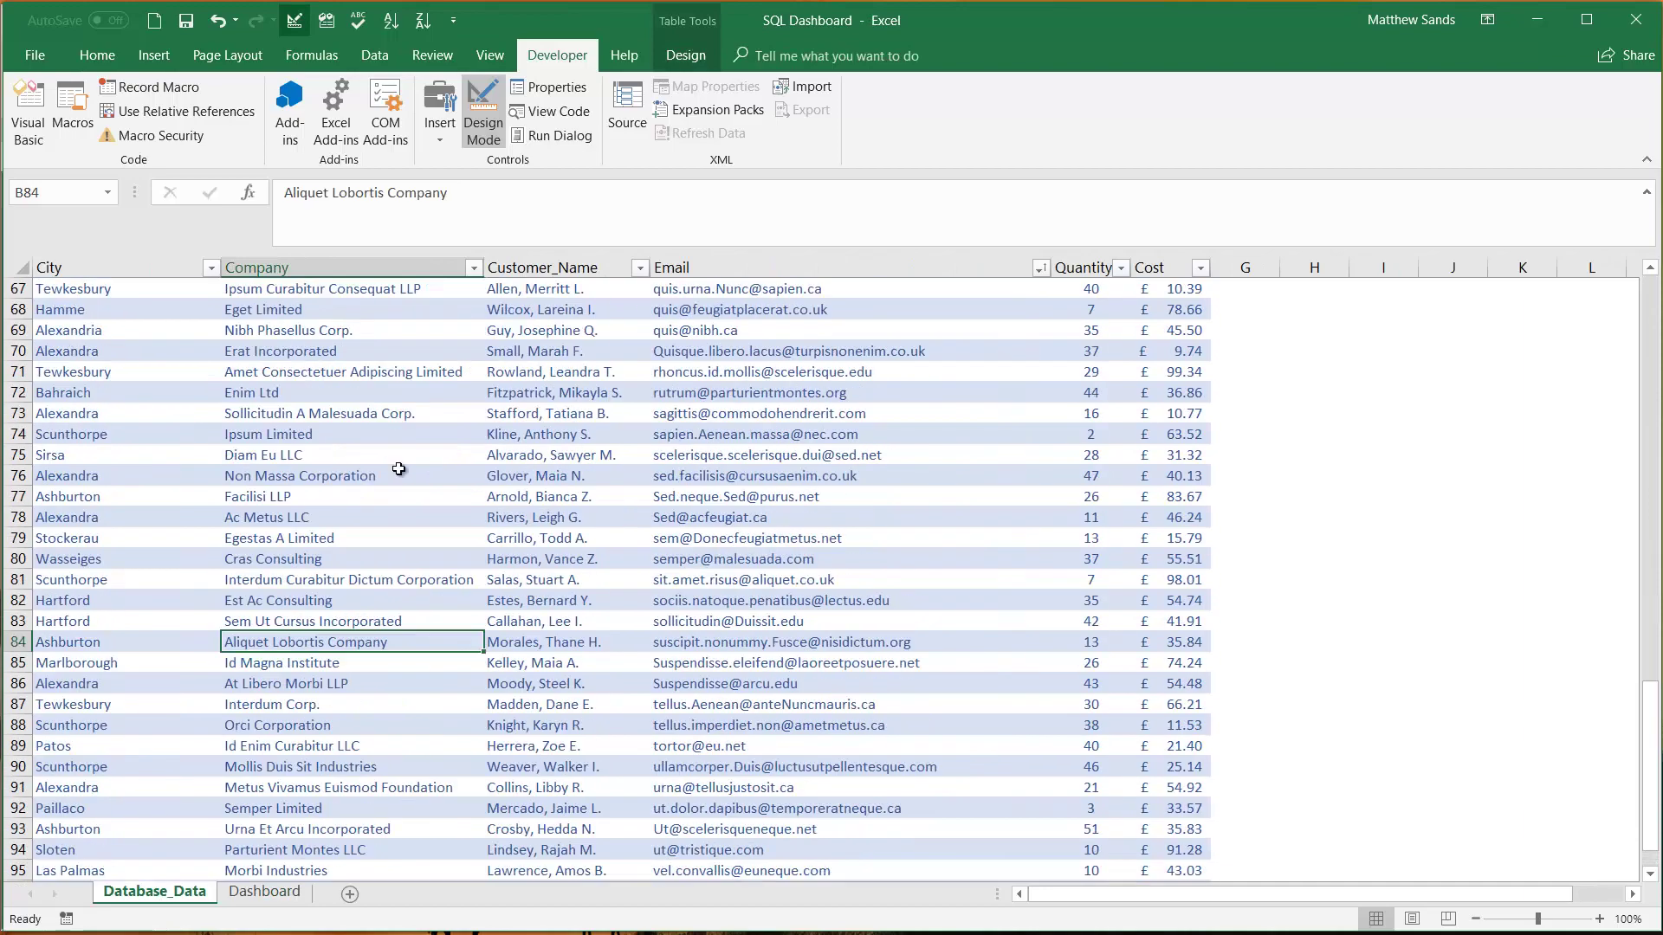
pyautogui.scroll(1, 495, 379)
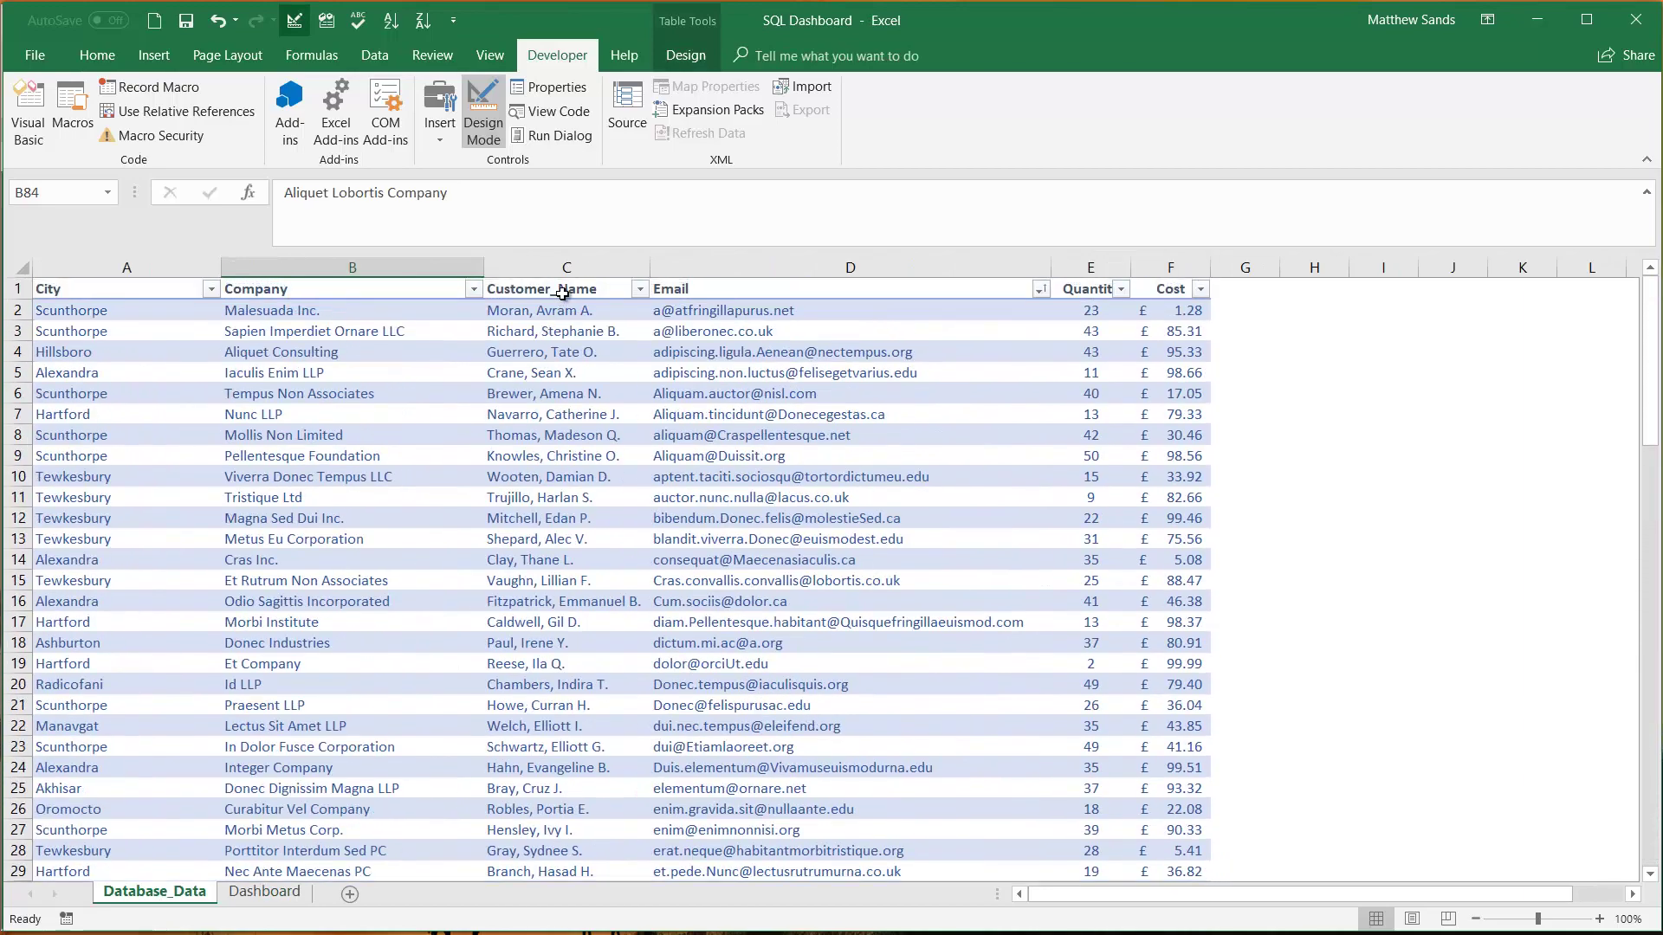
pyautogui.click(565, 267)
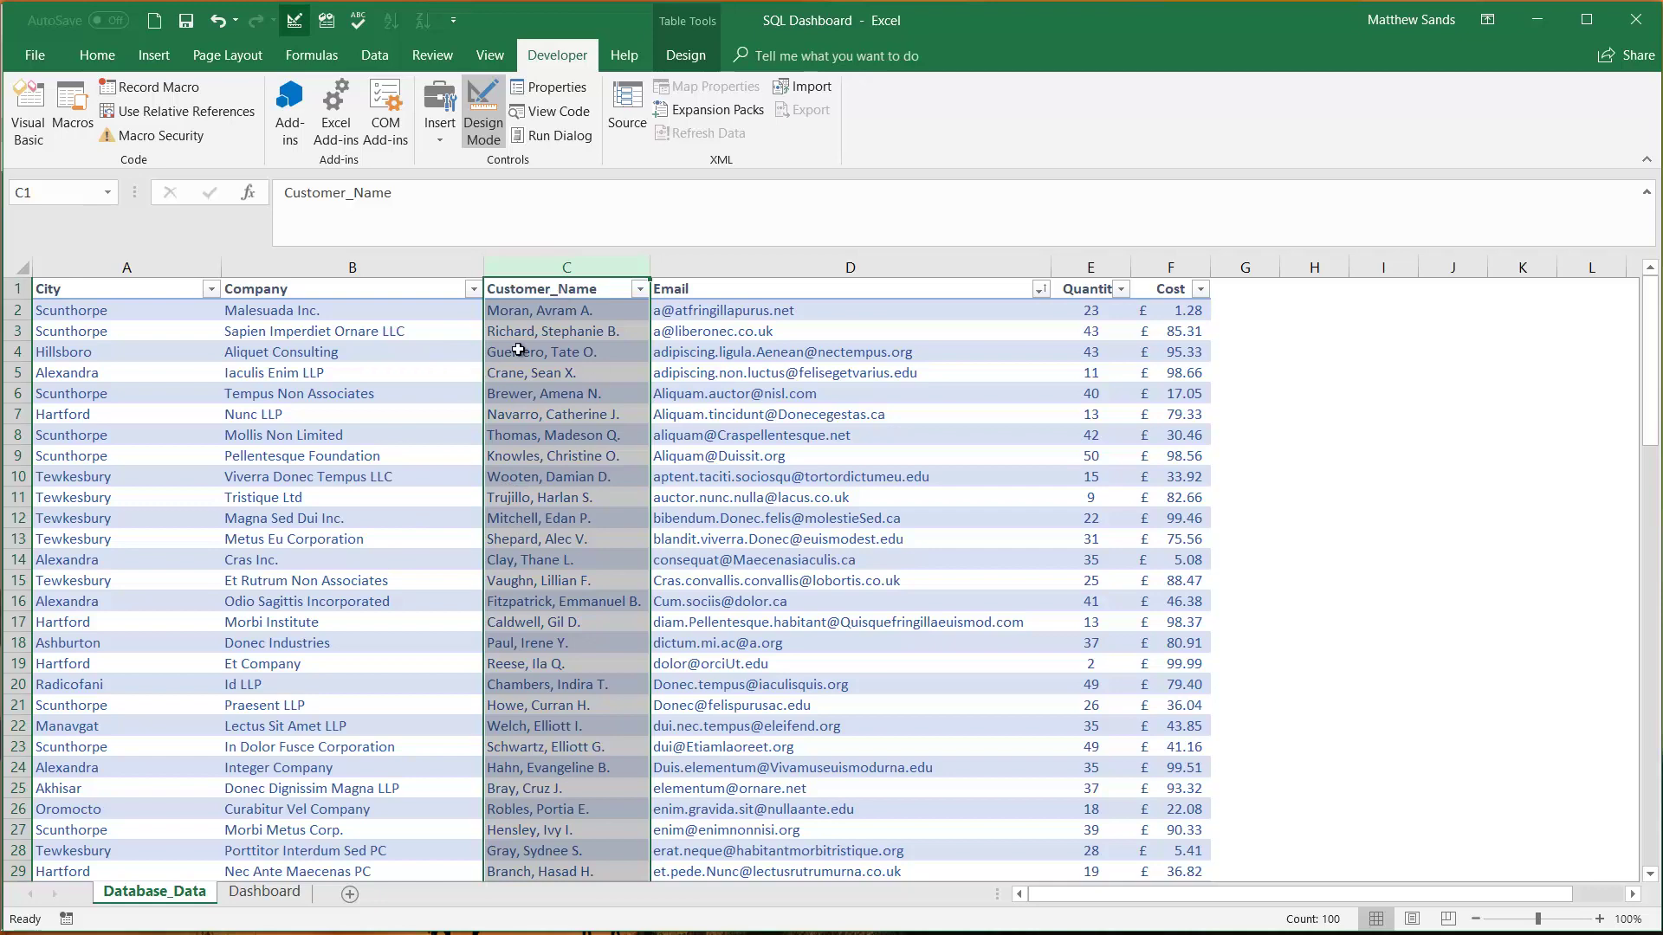
pyautogui.scroll(-10, 563, 485)
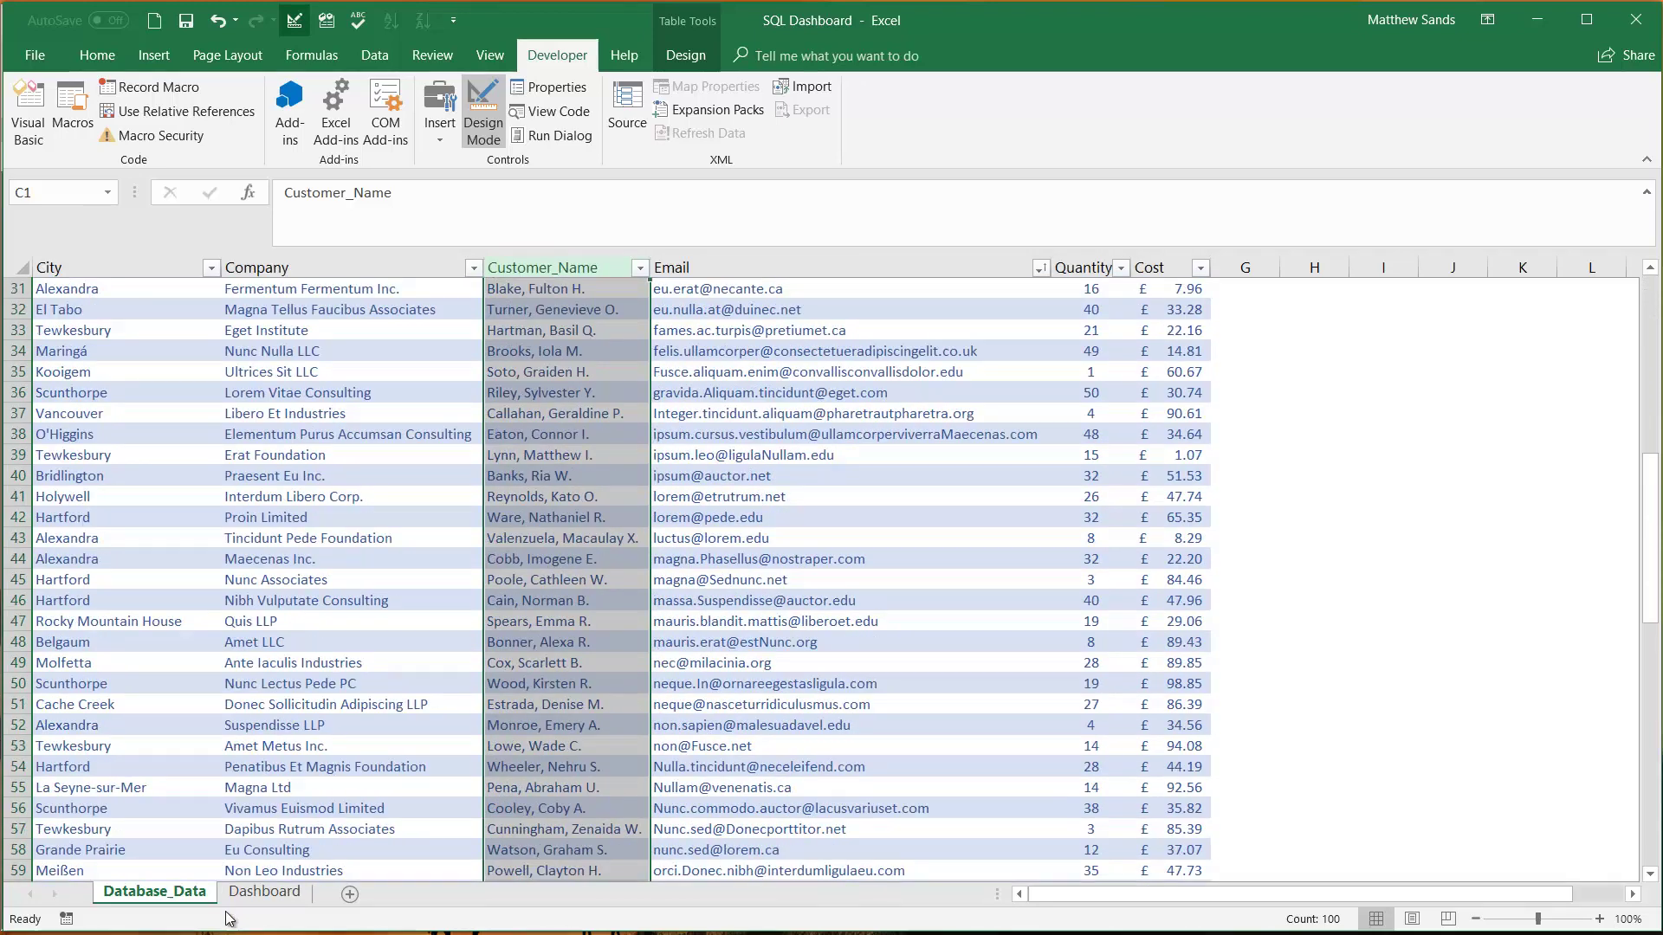
pyautogui.click(265, 892)
pyautogui.click(567, 310)
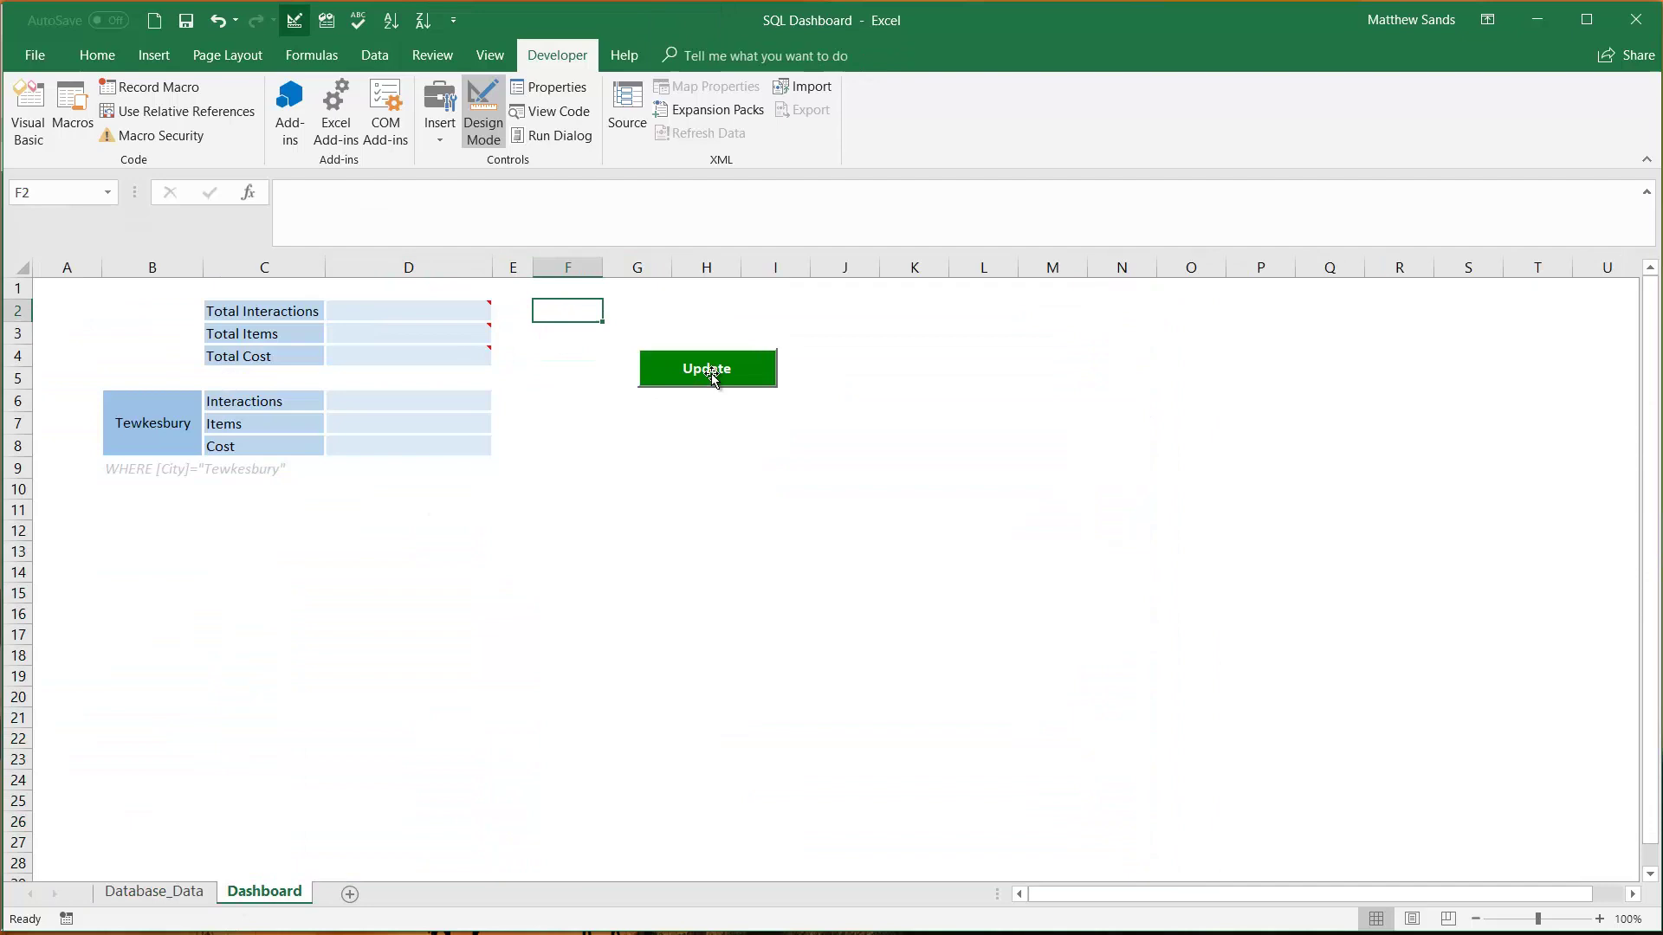
# Run the Update macro so the totals show 99 interactions, 2568 items and £5,239.98 cost.
pyautogui.click(459, 121)
pyautogui.click(461, 121)
pyautogui.click(97, 55)
pyautogui.click(730, 381)
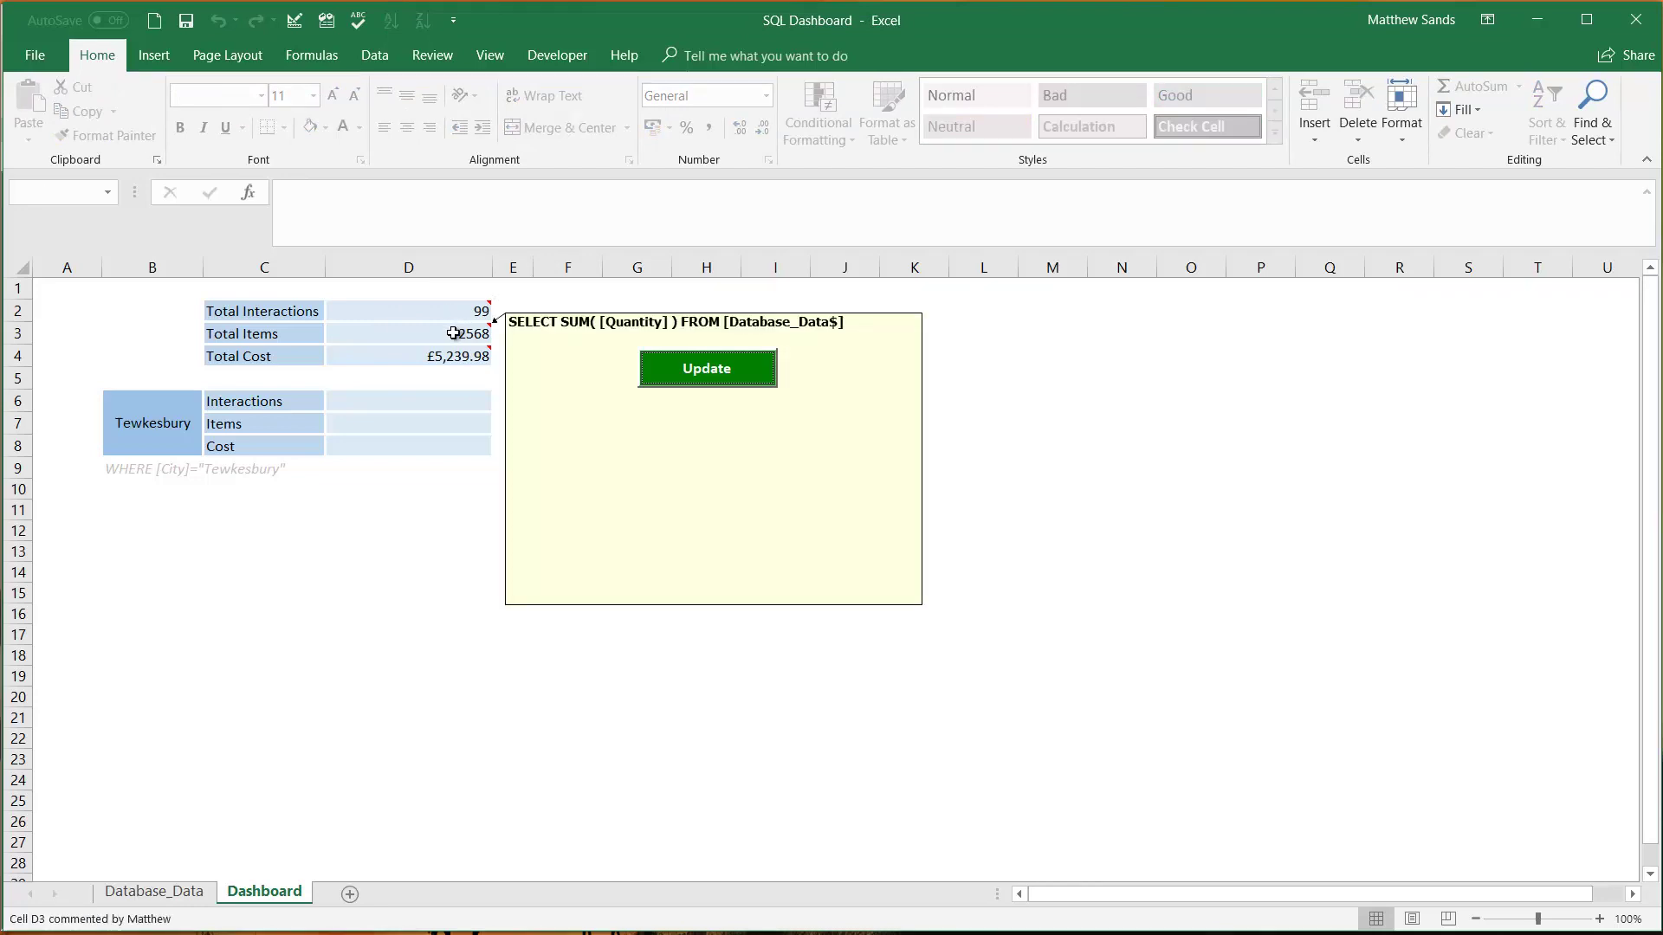
pyautogui.moveTo(460, 356)
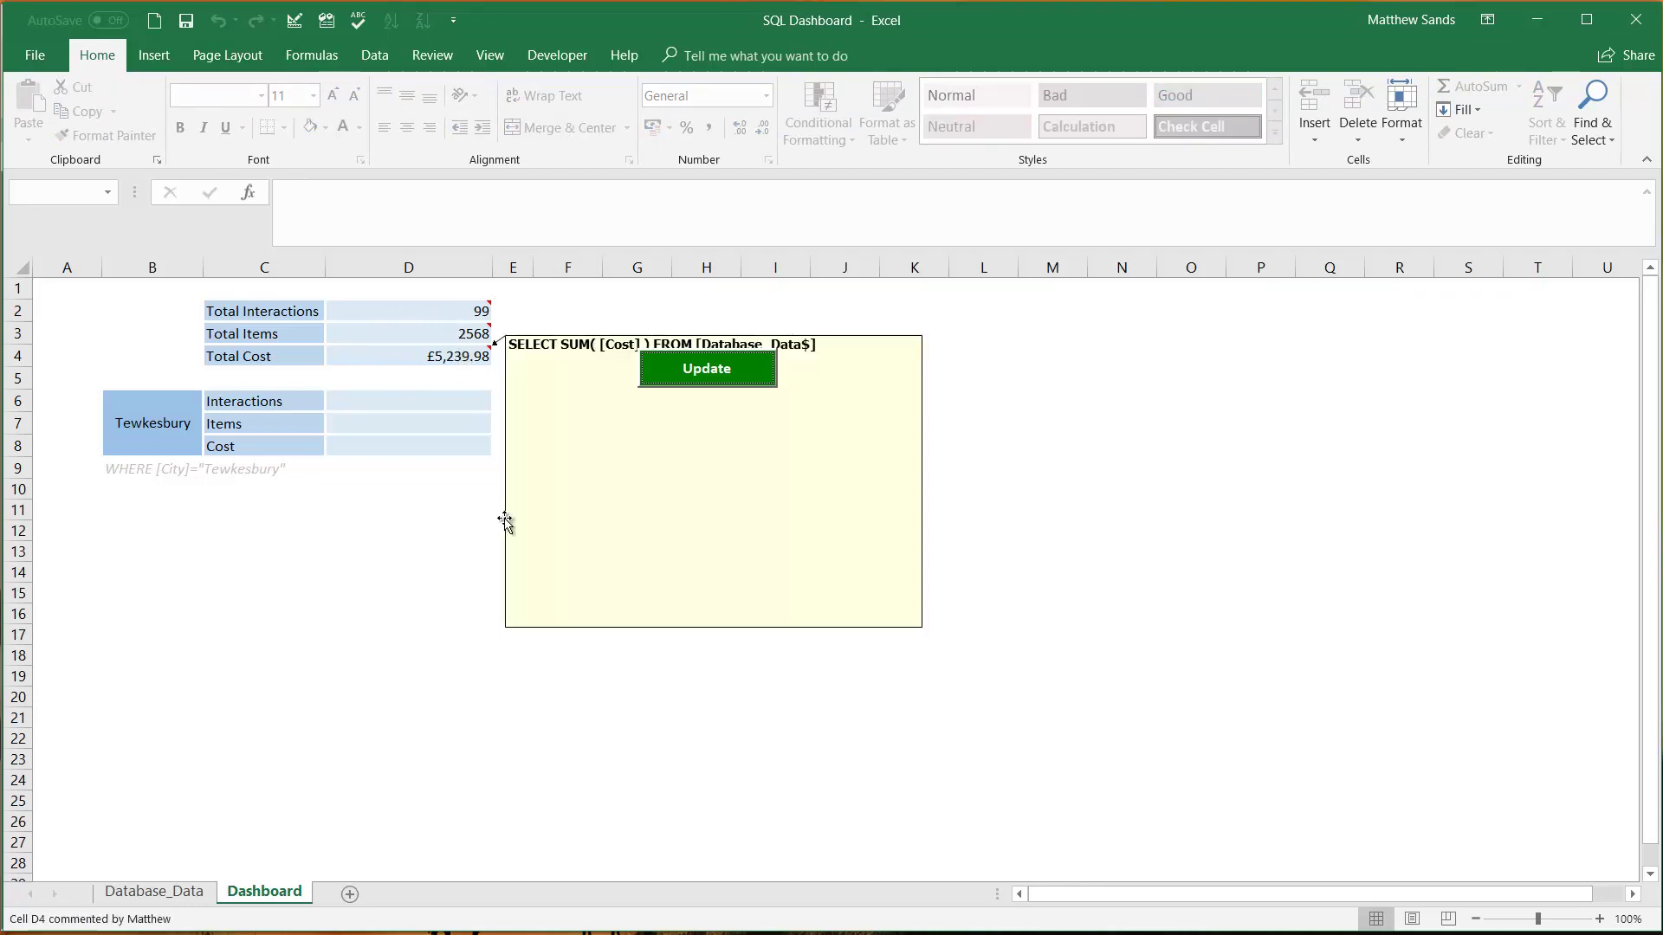
pyautogui.click(563, 401)
pyautogui.click(572, 341)
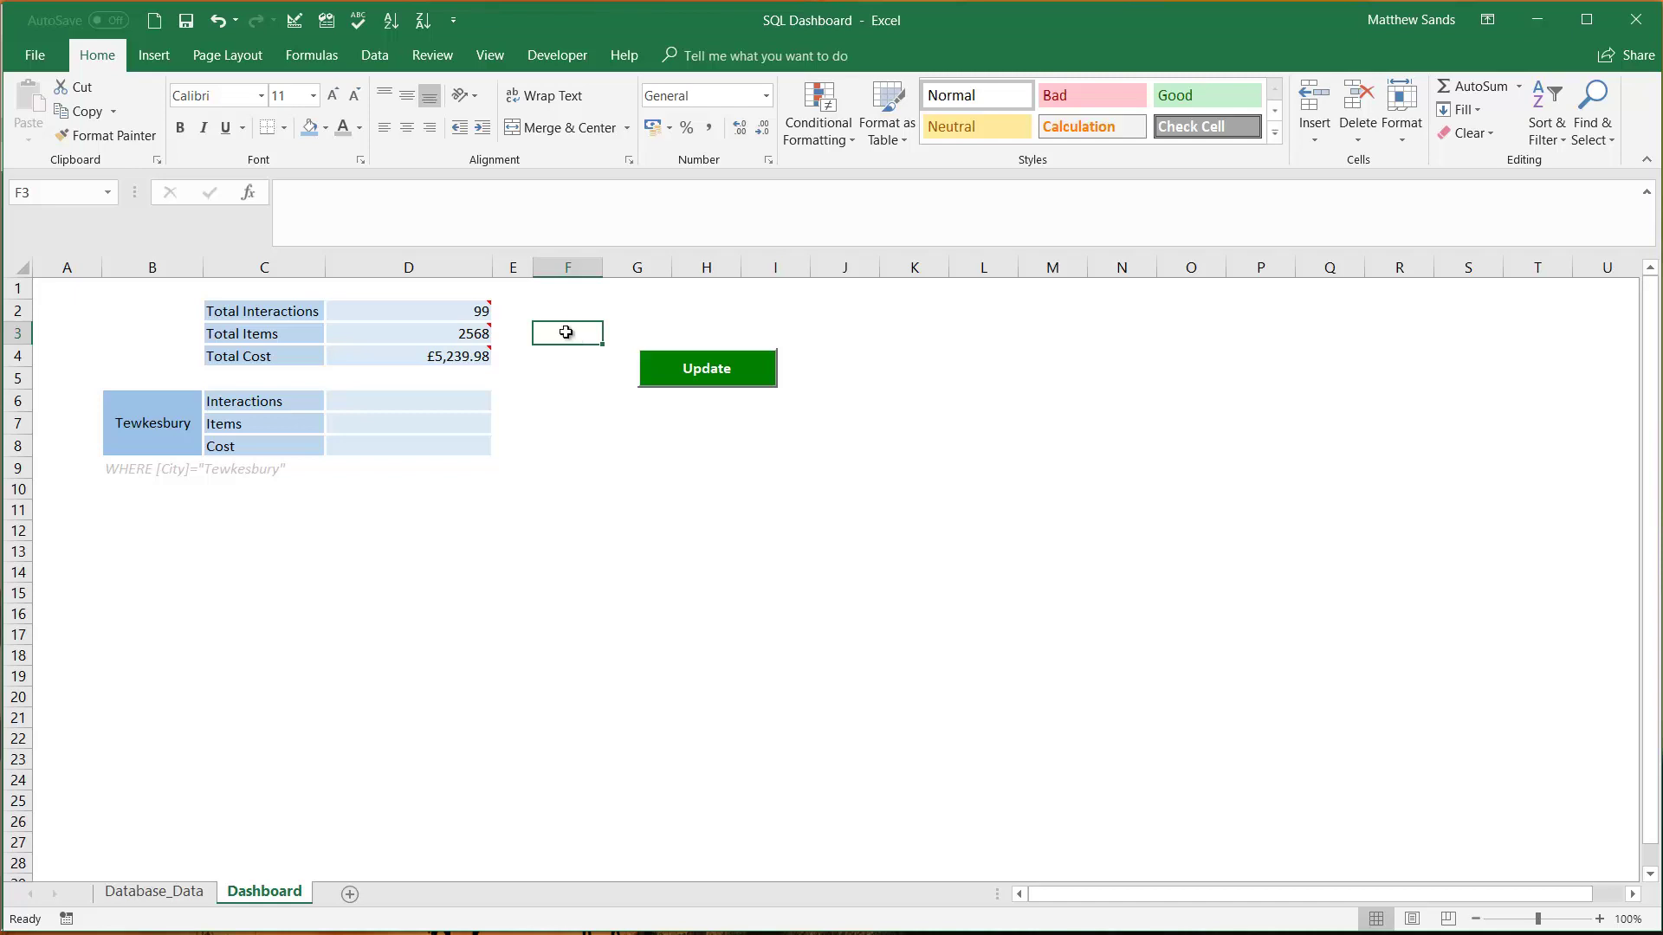
pyautogui.moveTo(417, 362)
# Inspect the total cells D2:D4, the Tewkesbury cells and the WHERE clause note in B9.
pyautogui.click(557, 532)
pyautogui.moveTo(460, 312); pyautogui.dragTo(457, 359)
pyautogui.click(454, 356)
pyautogui.click(450, 311)
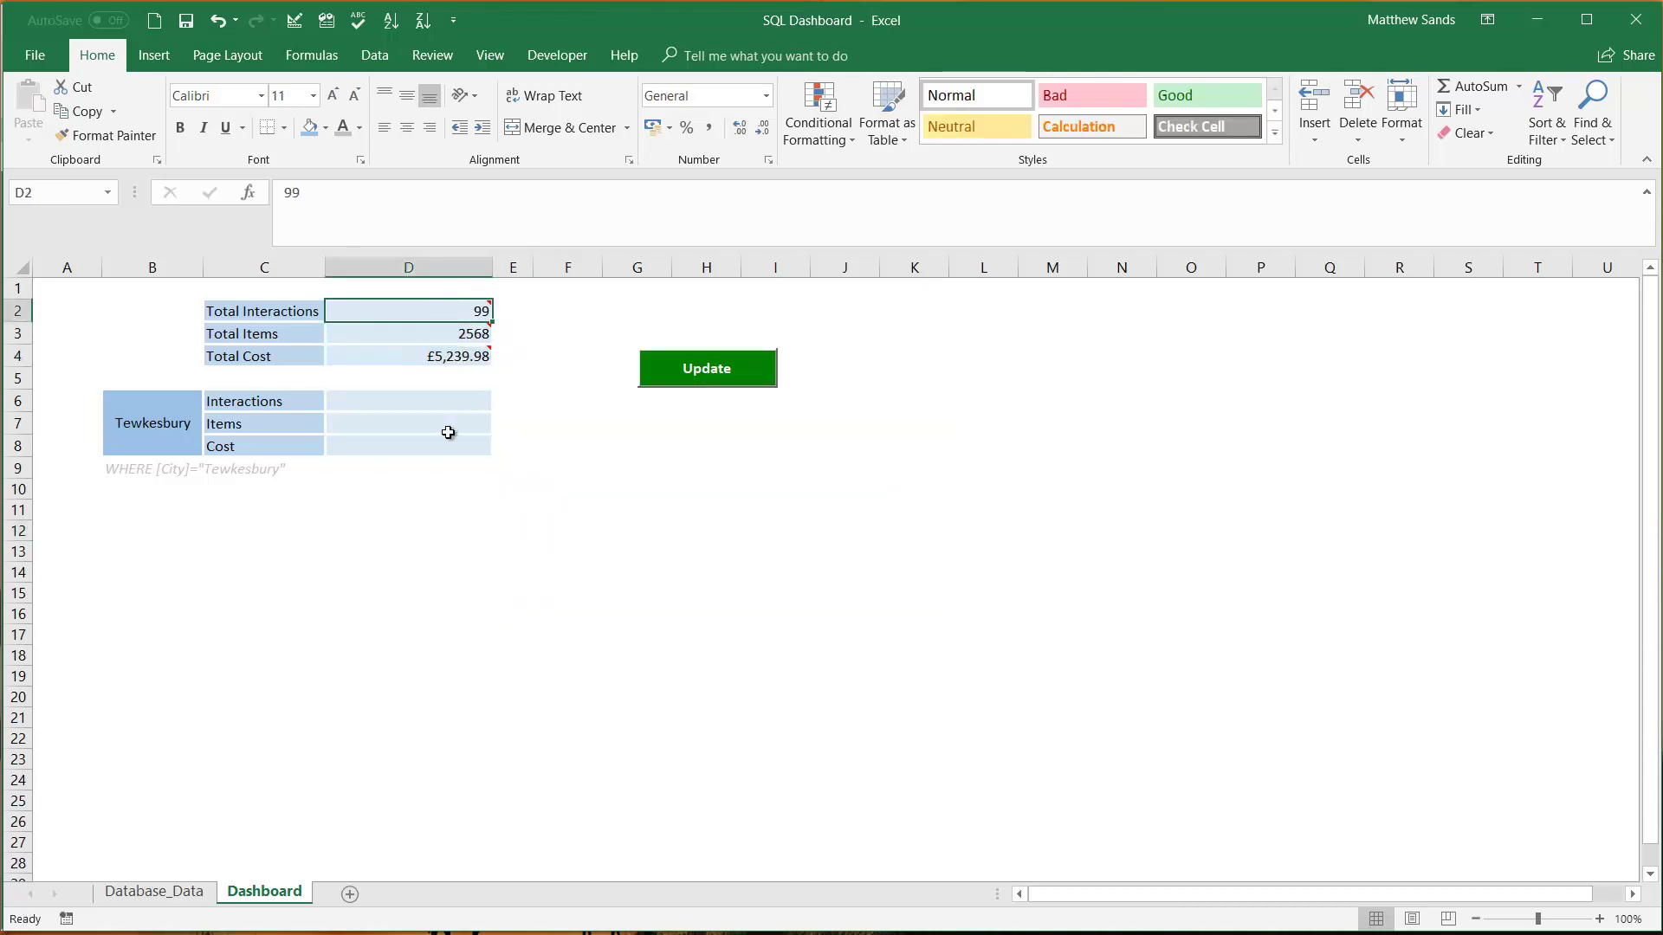
pyautogui.click(453, 404)
pyautogui.click(464, 314)
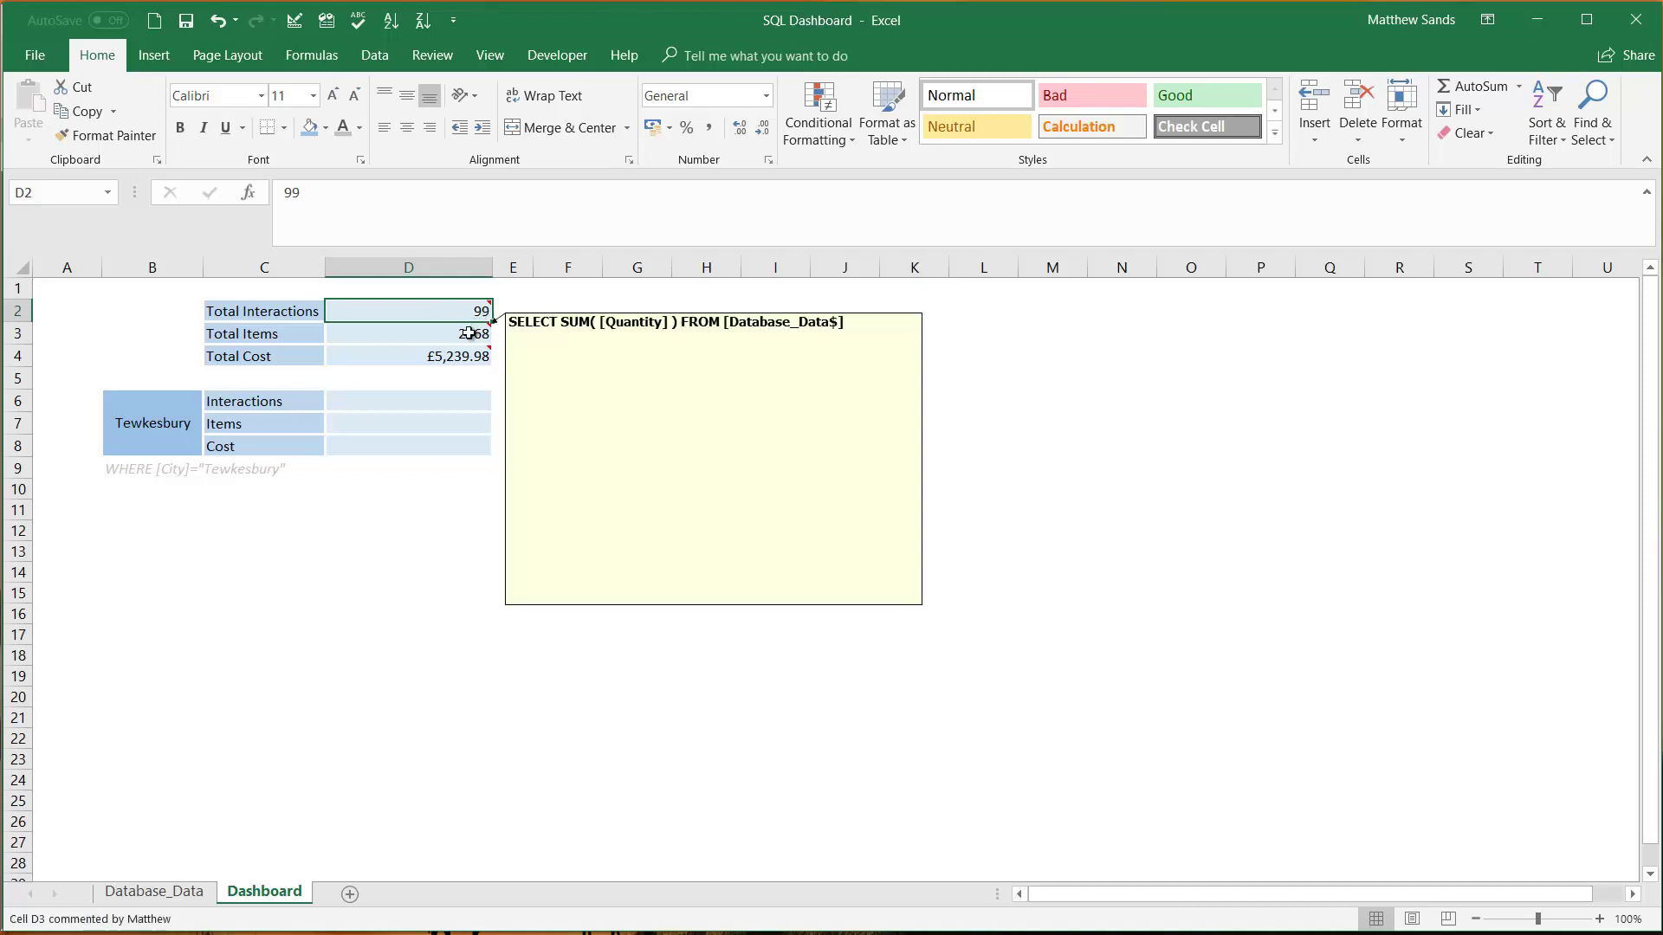
pyautogui.moveTo(469, 353)
pyautogui.click(132, 429)
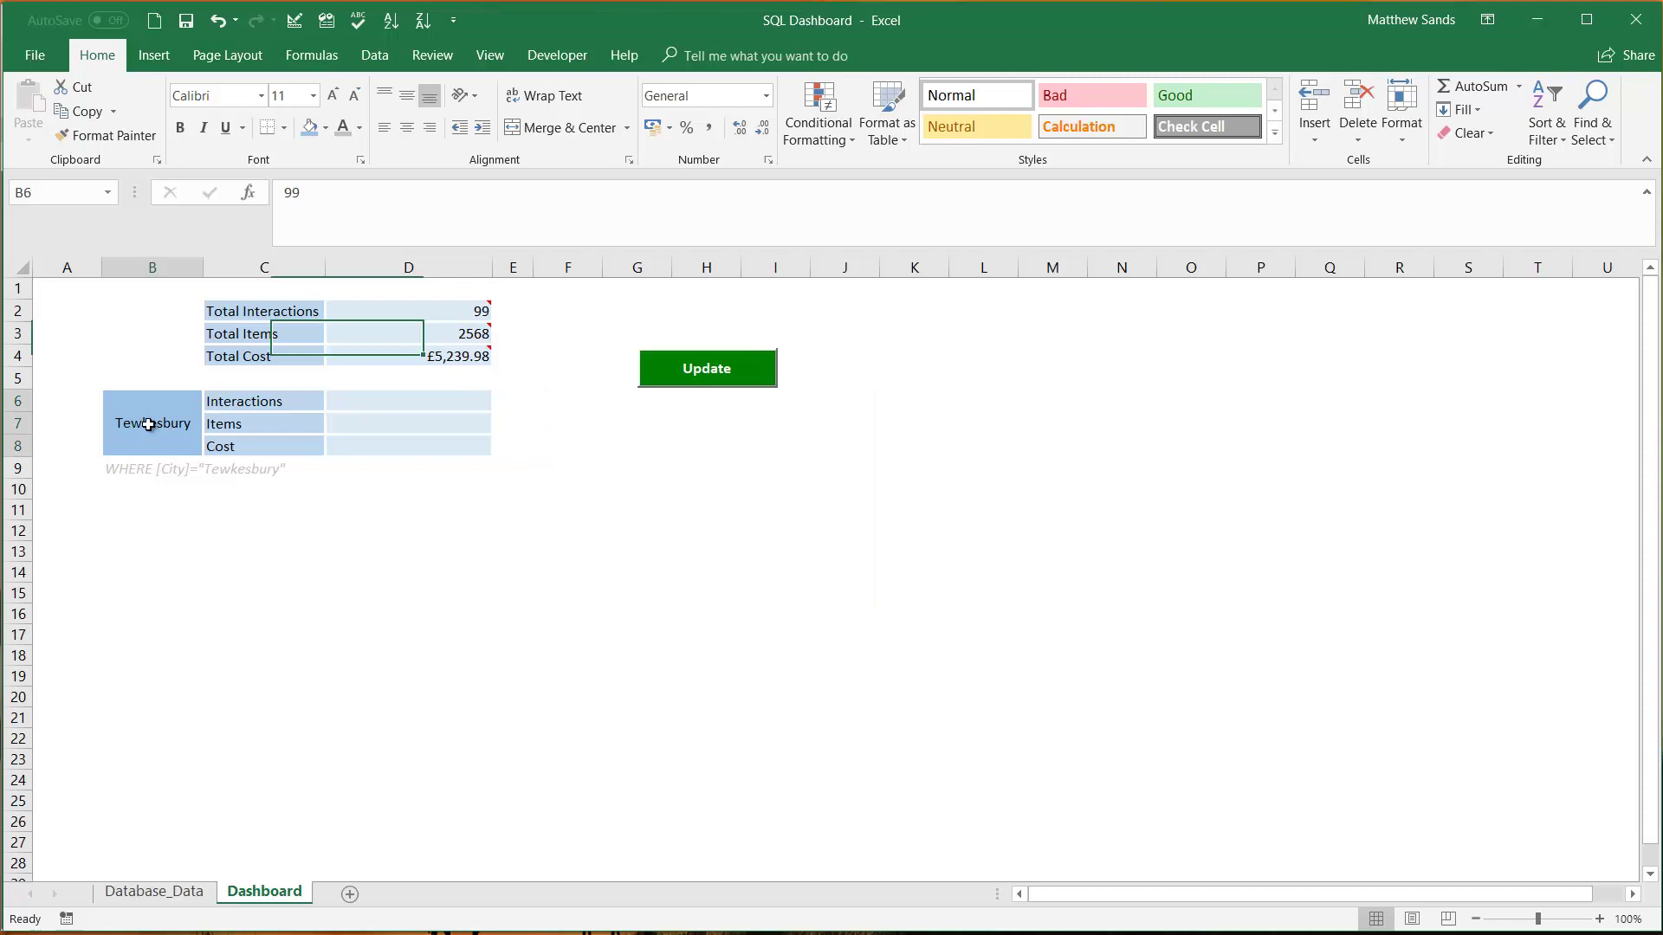
pyautogui.click(160, 471)
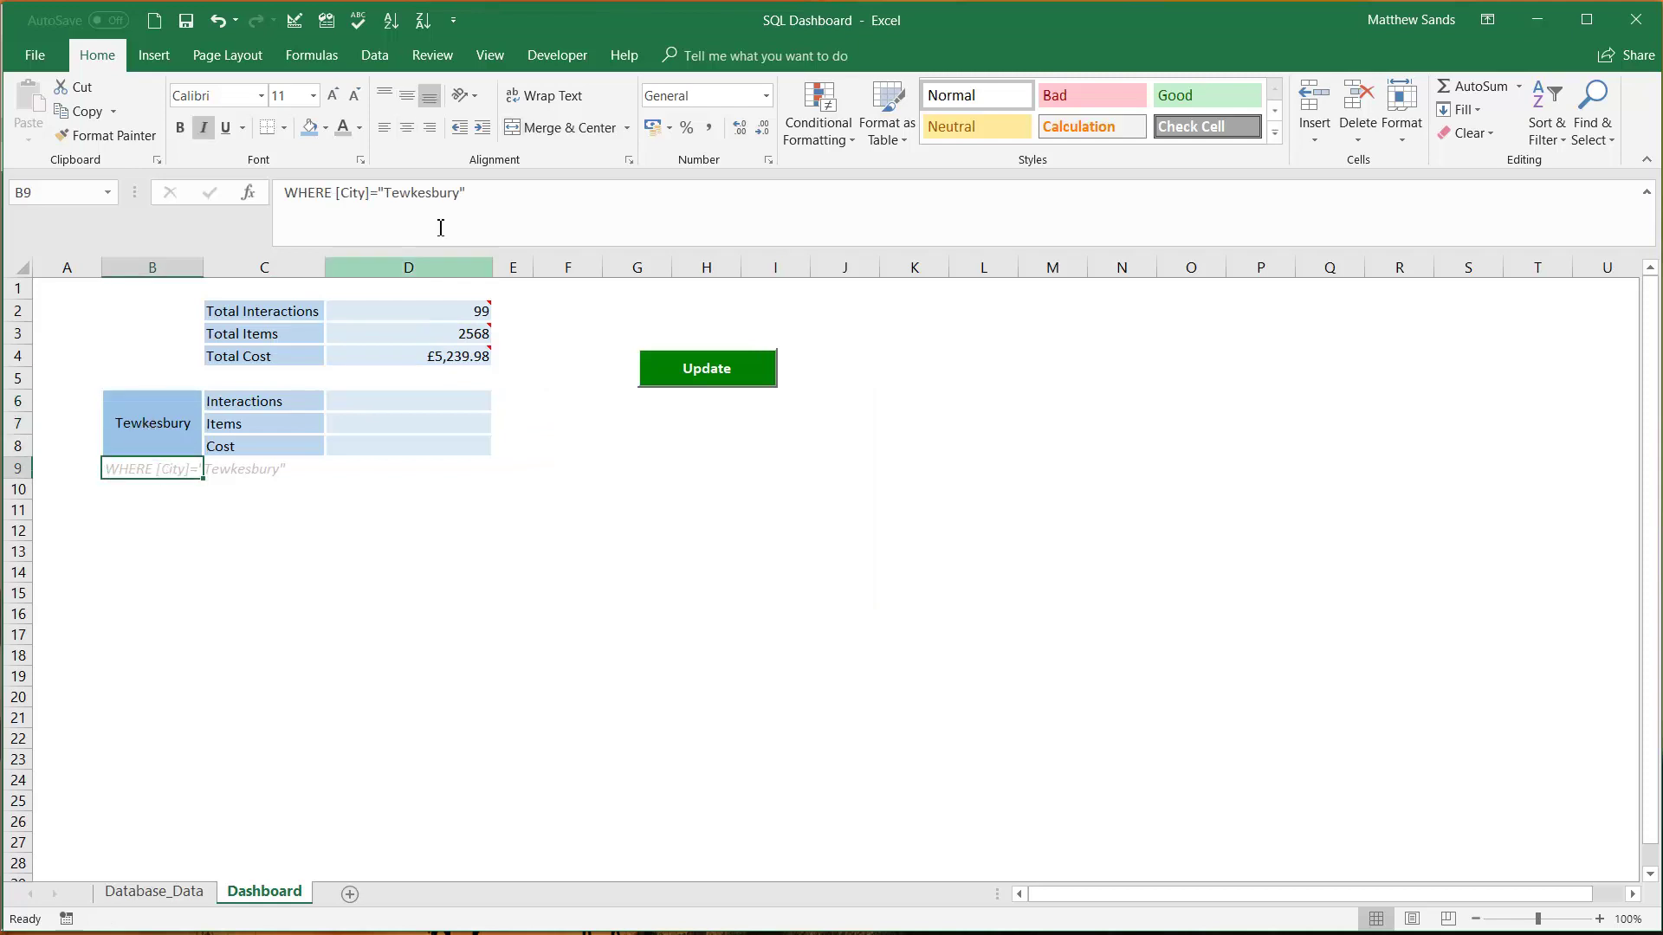
pyautogui.moveTo(512, 216); pyautogui.dragTo(258, 198)
pyautogui.click(440, 489)
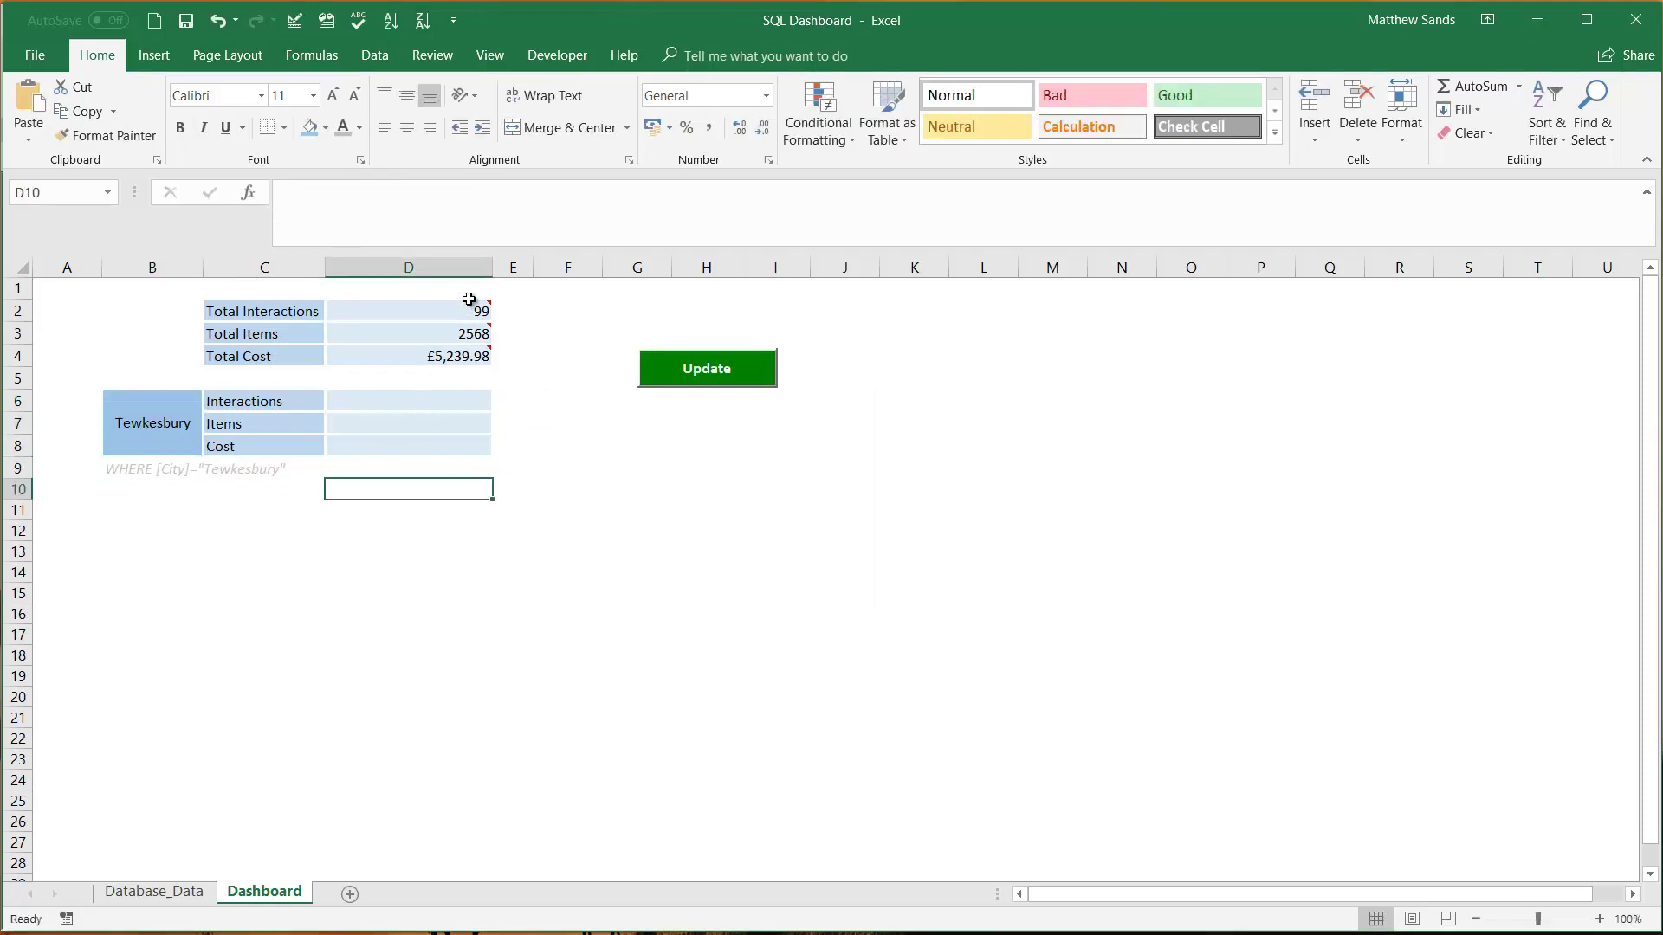
# Copy the total cells D2:D4 with their comments into D6:D8 and clear the pasted values.
pyautogui.moveTo(468, 305); pyautogui.dragTo(450, 362)
pyautogui.hotkey('ctrl', 'c')
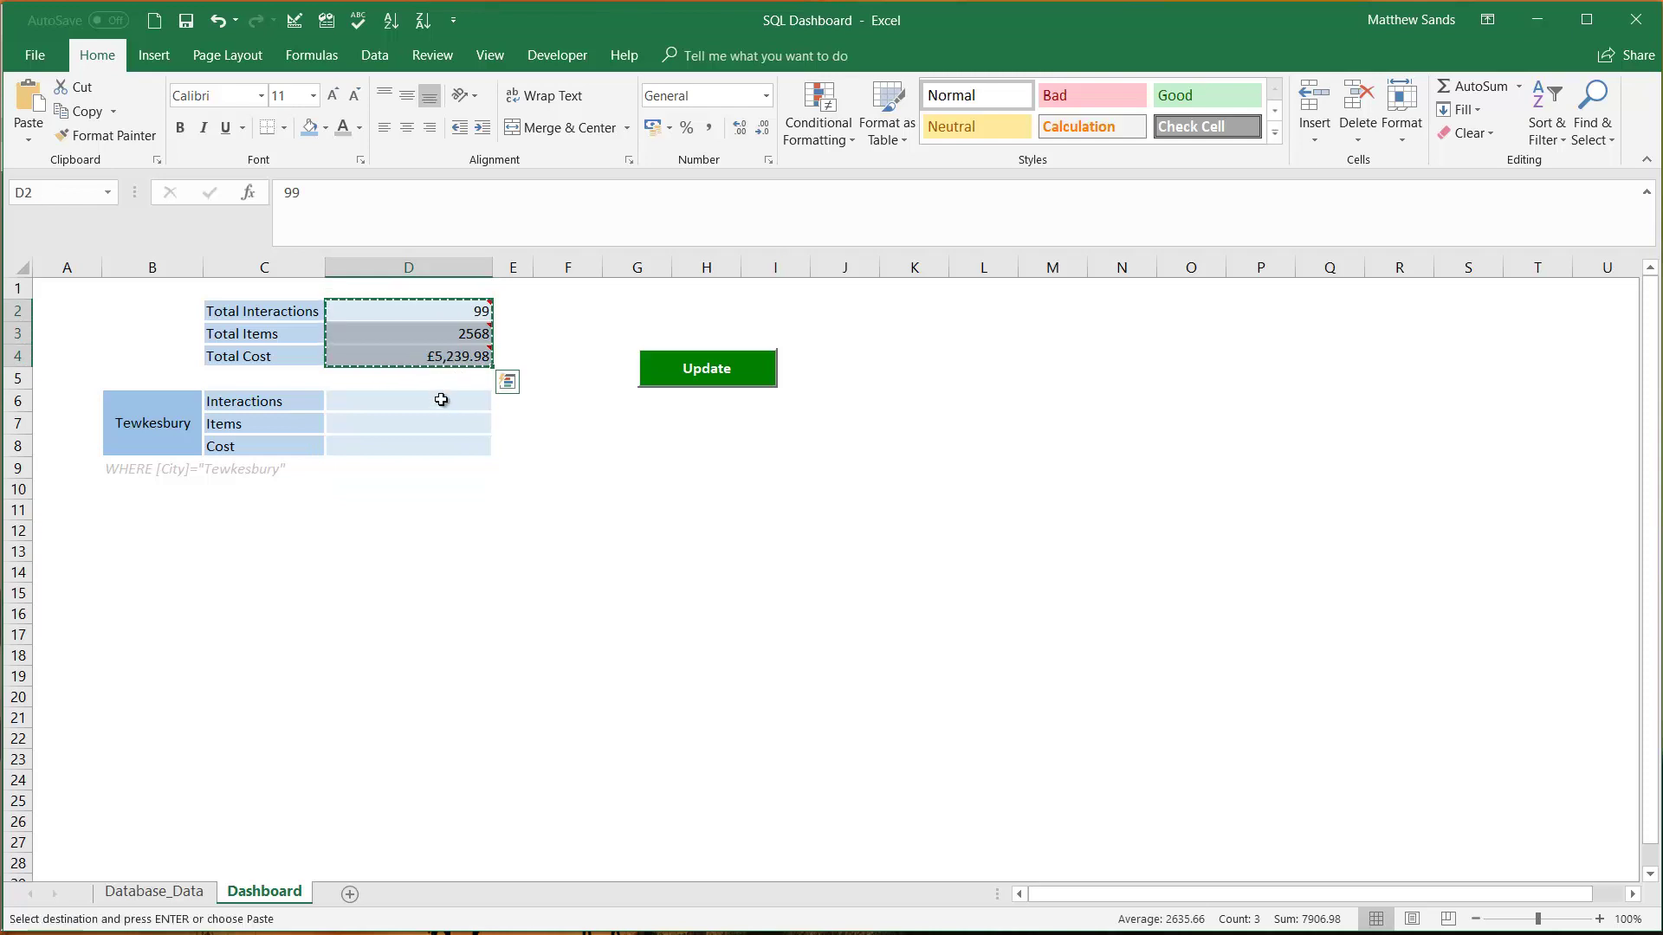
pyautogui.click(444, 400)
pyautogui.hotkey('ctrl', 'v')
pyautogui.moveTo(475, 425)
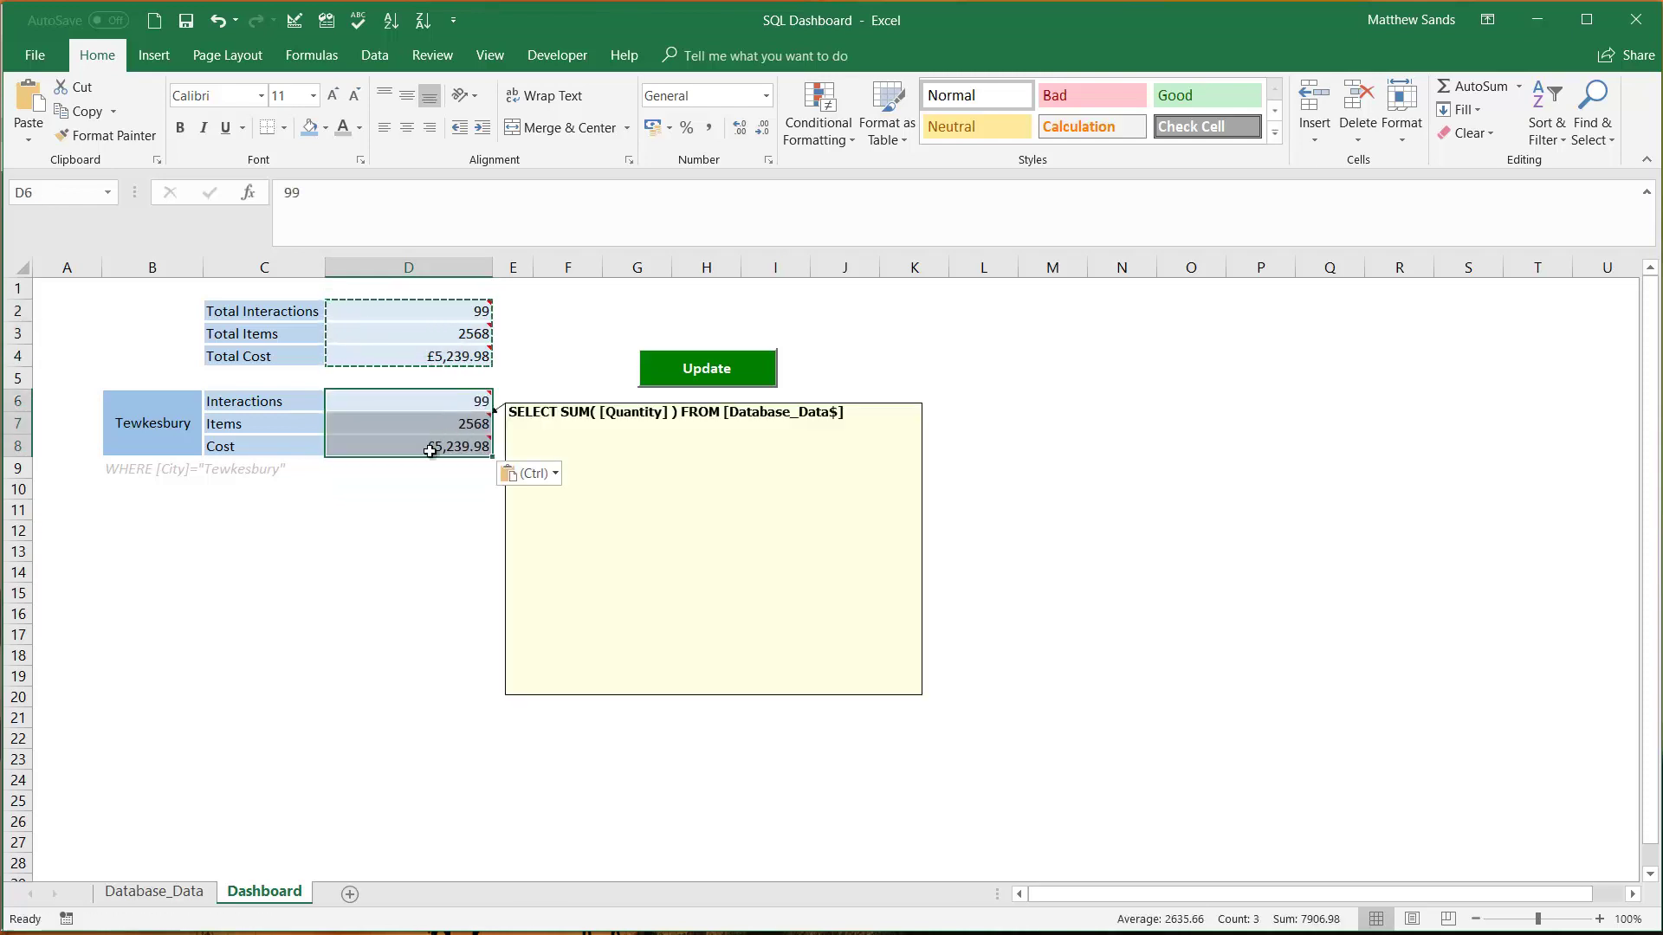
pyautogui.press('Delete')
# Append the WHERE [City]="Tewkesbury" clause from B9 to D6's comment query.
pyautogui.click(159, 470)
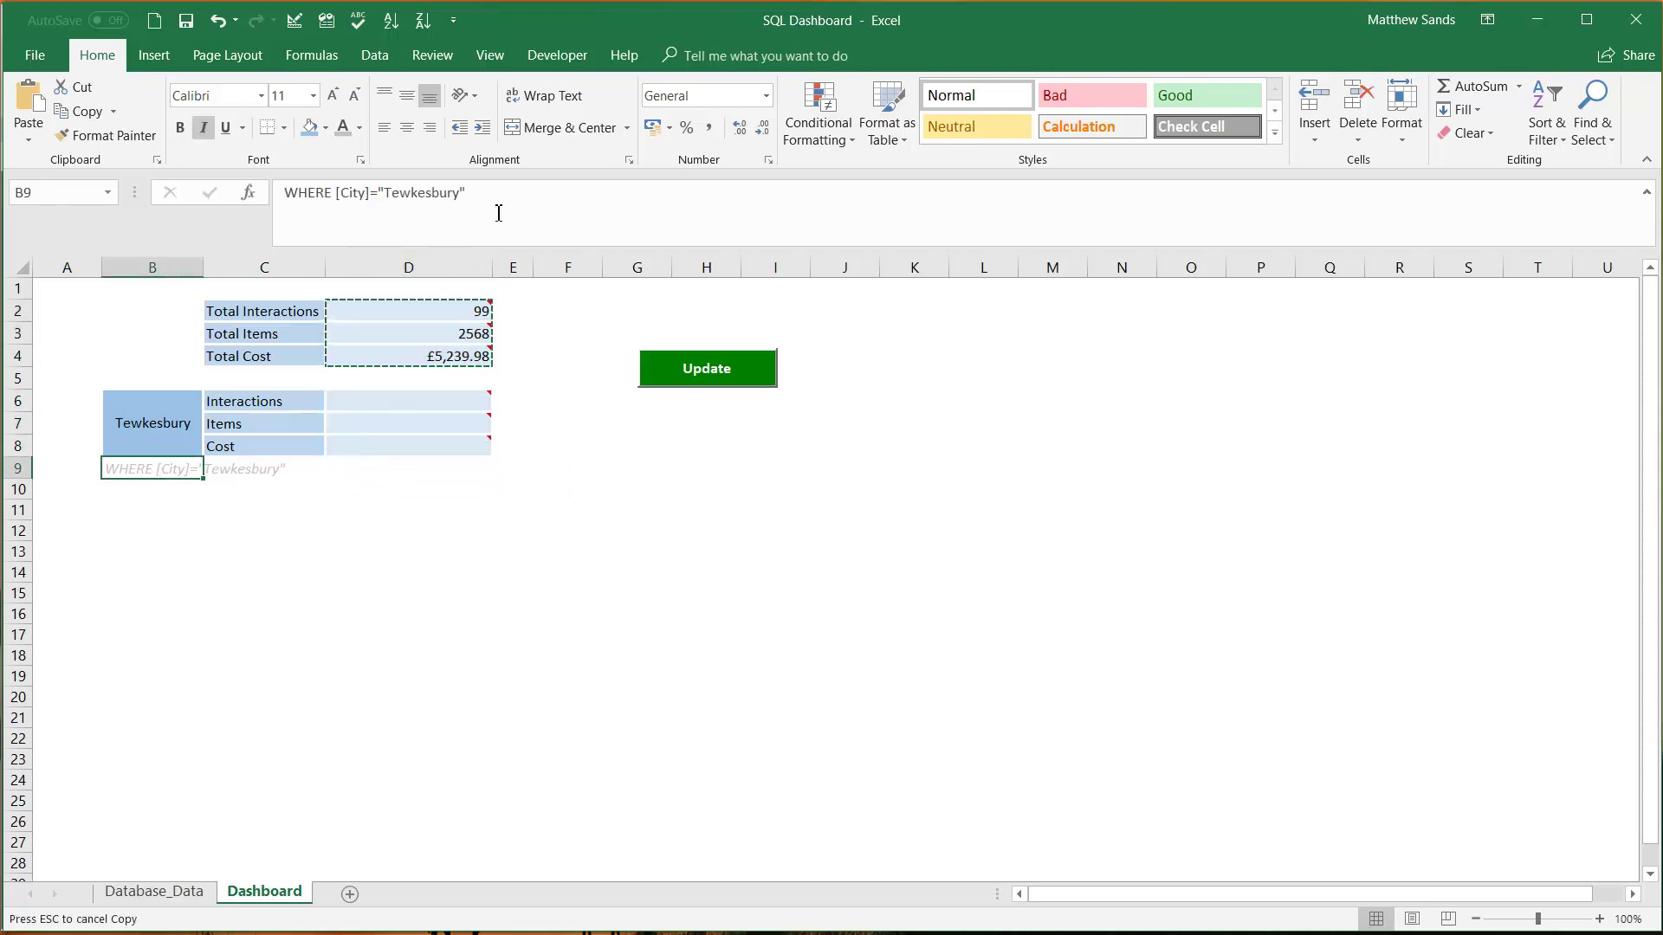
pyautogui.moveTo(498, 212); pyautogui.dragTo(200, 175)
pyautogui.hotkey('ctrl', 'c')
pyautogui.click(456, 402)
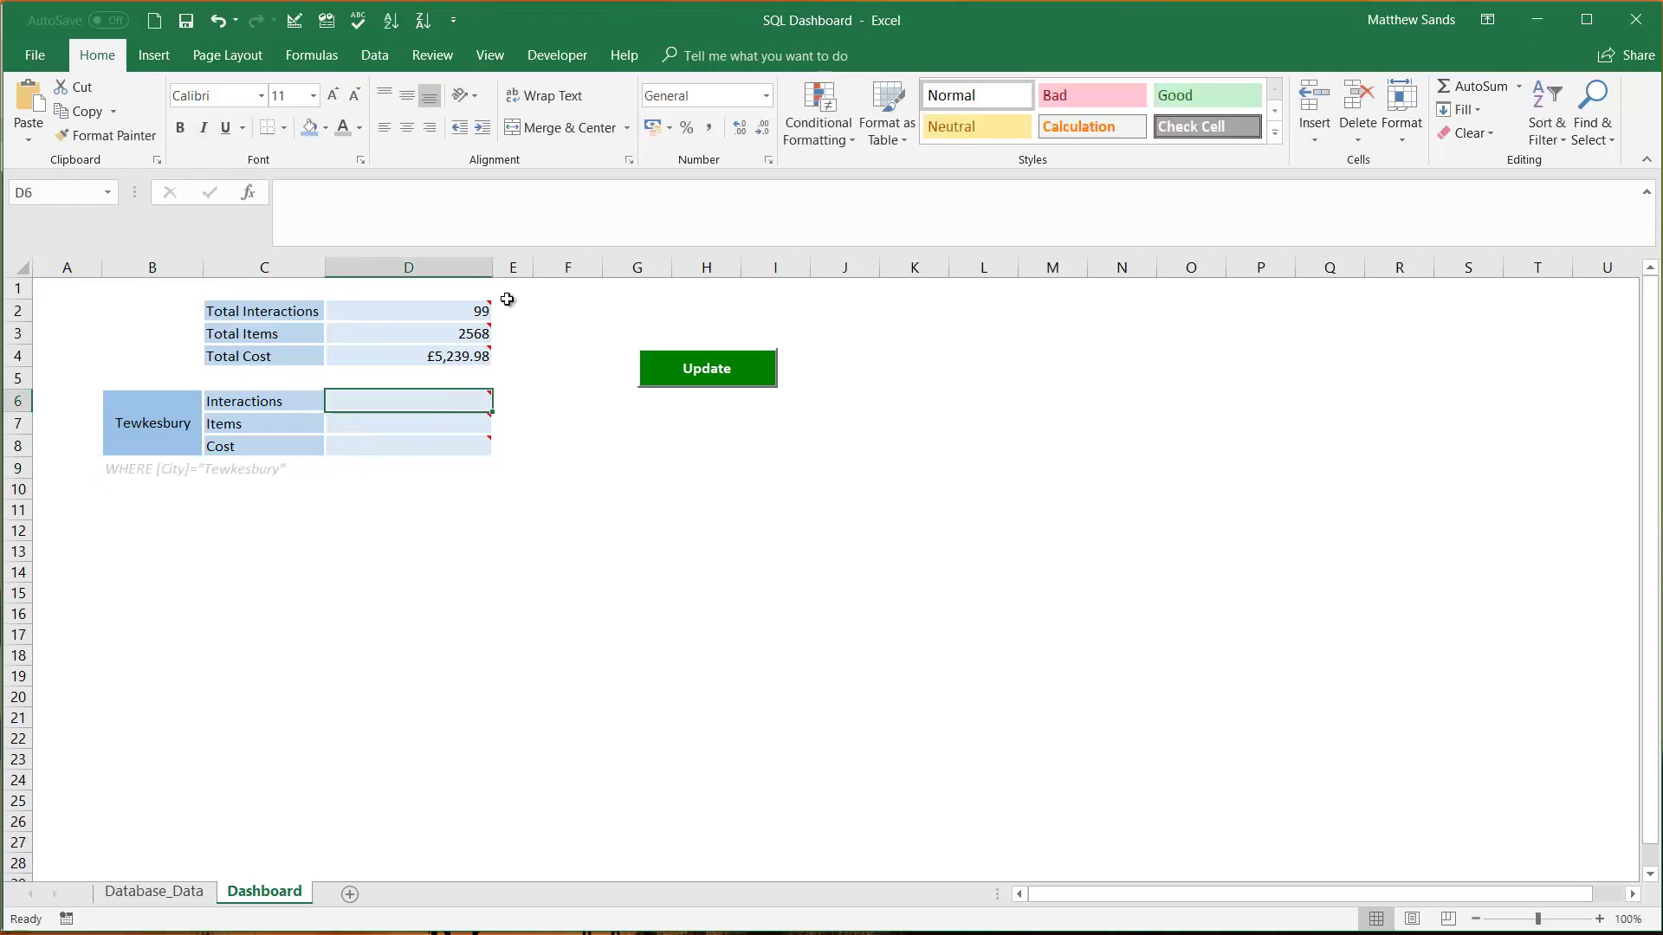
pyautogui.rightClick(459, 403)
pyautogui.click(489, 746)
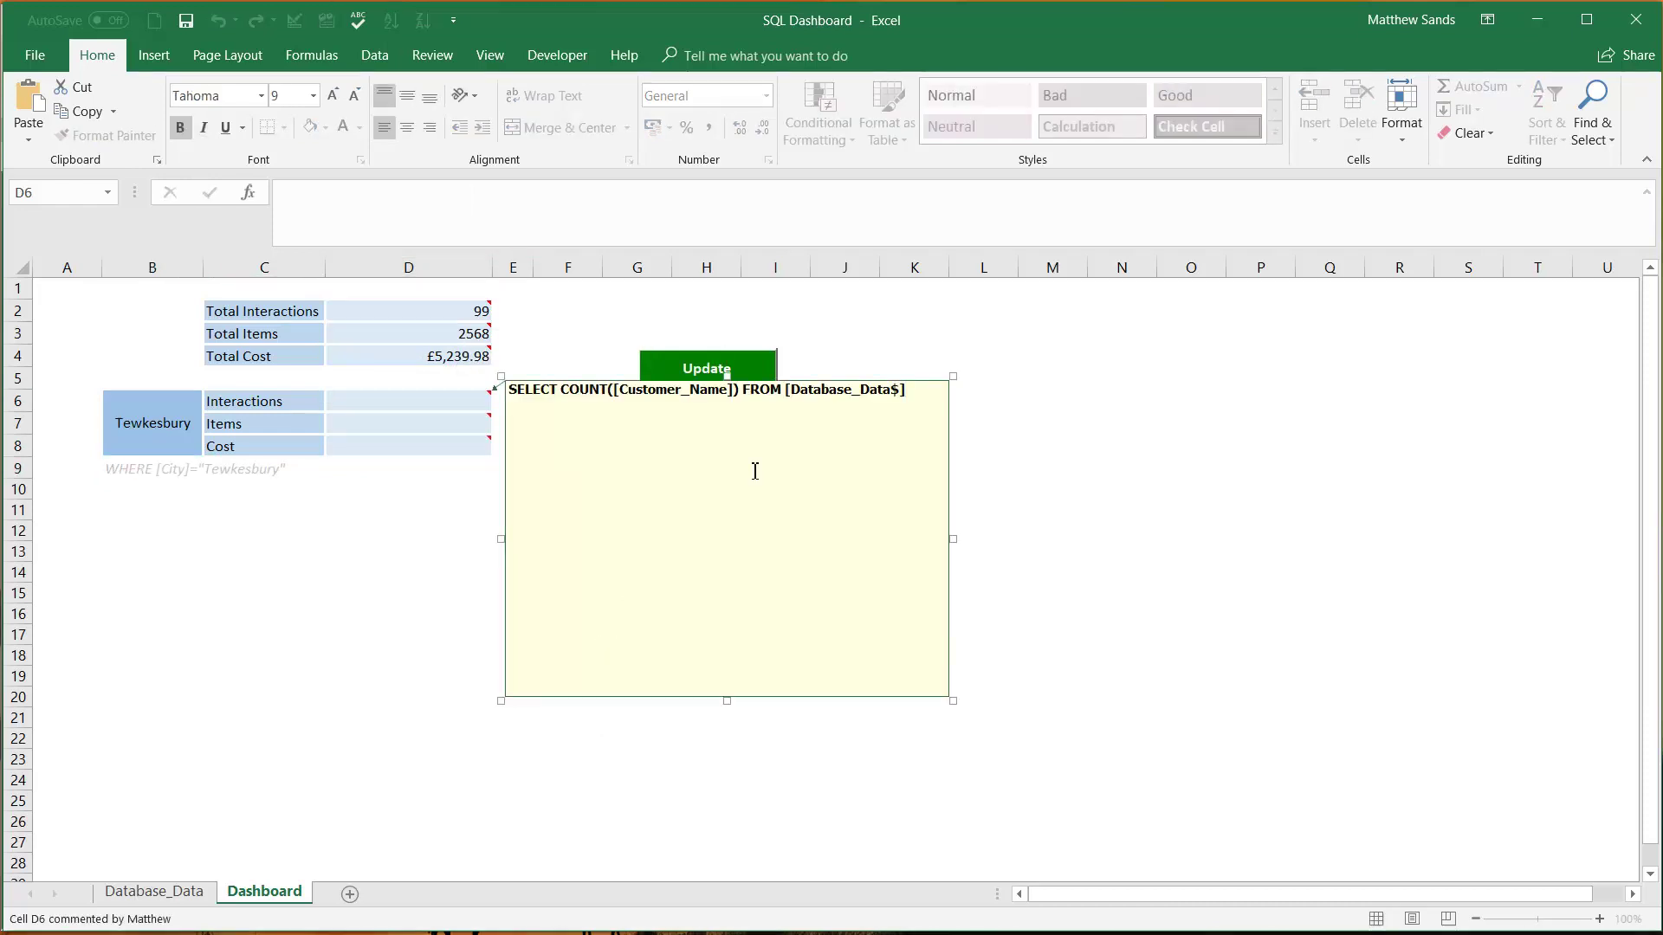
pyautogui.press('Return')
pyautogui.hotkey('ctrl', 'v')
pyautogui.click(433, 524)
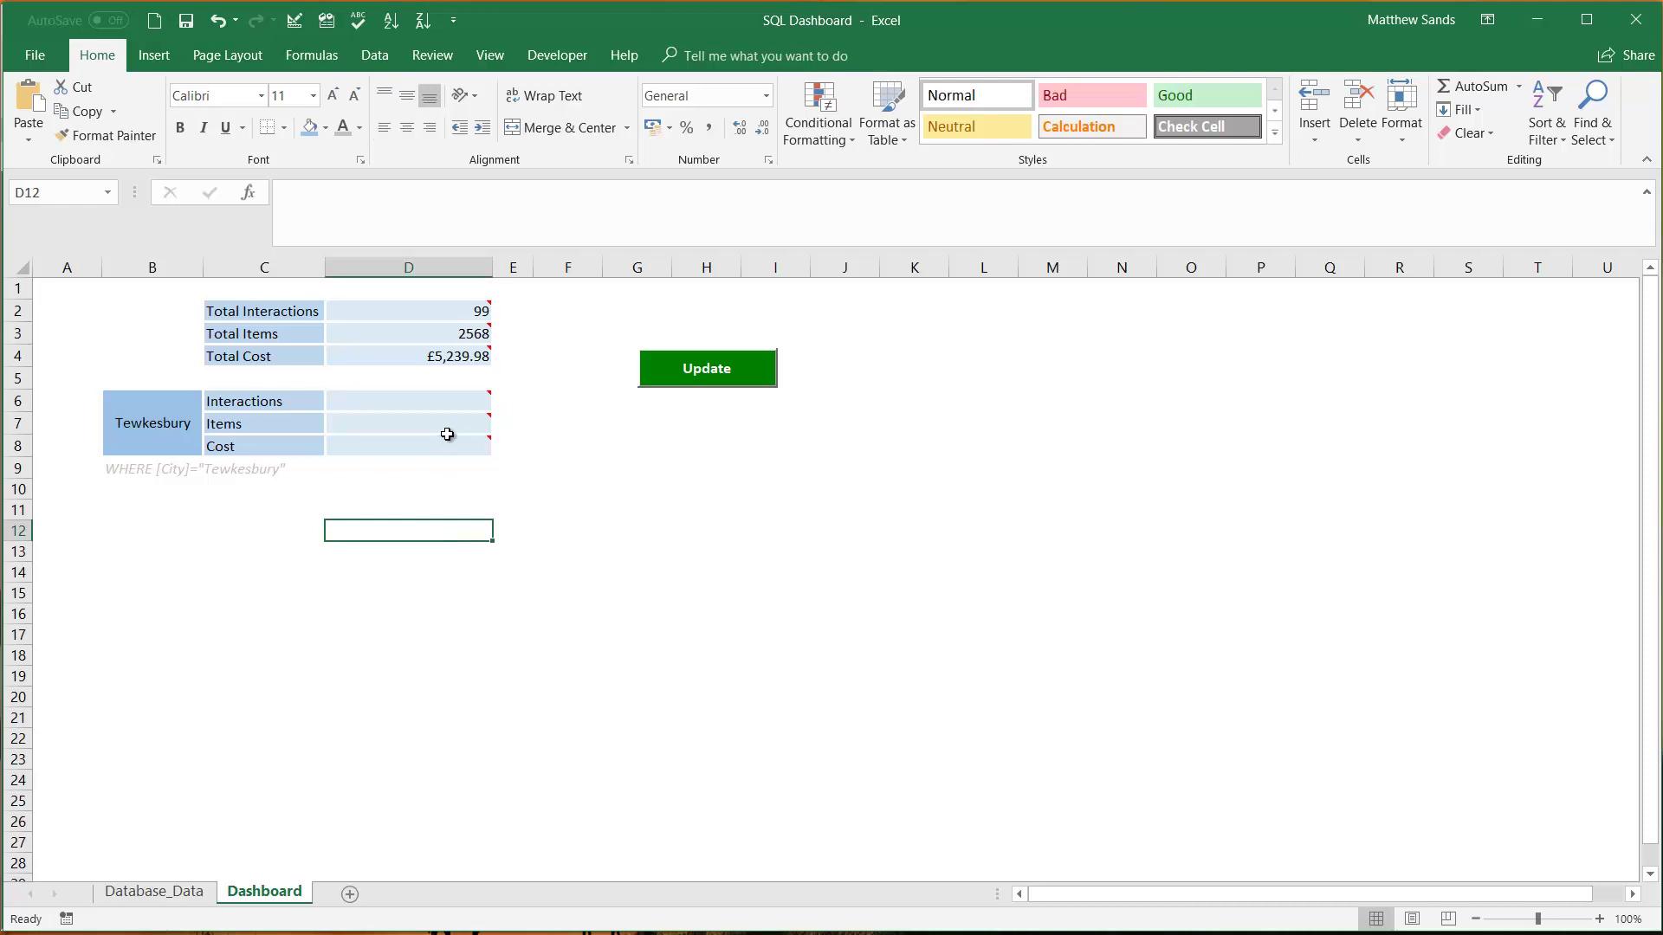
# Add the Tewkesbury filter to the Items query comment in D7.
pyautogui.click(446, 425)
pyautogui.rightClick(449, 424)
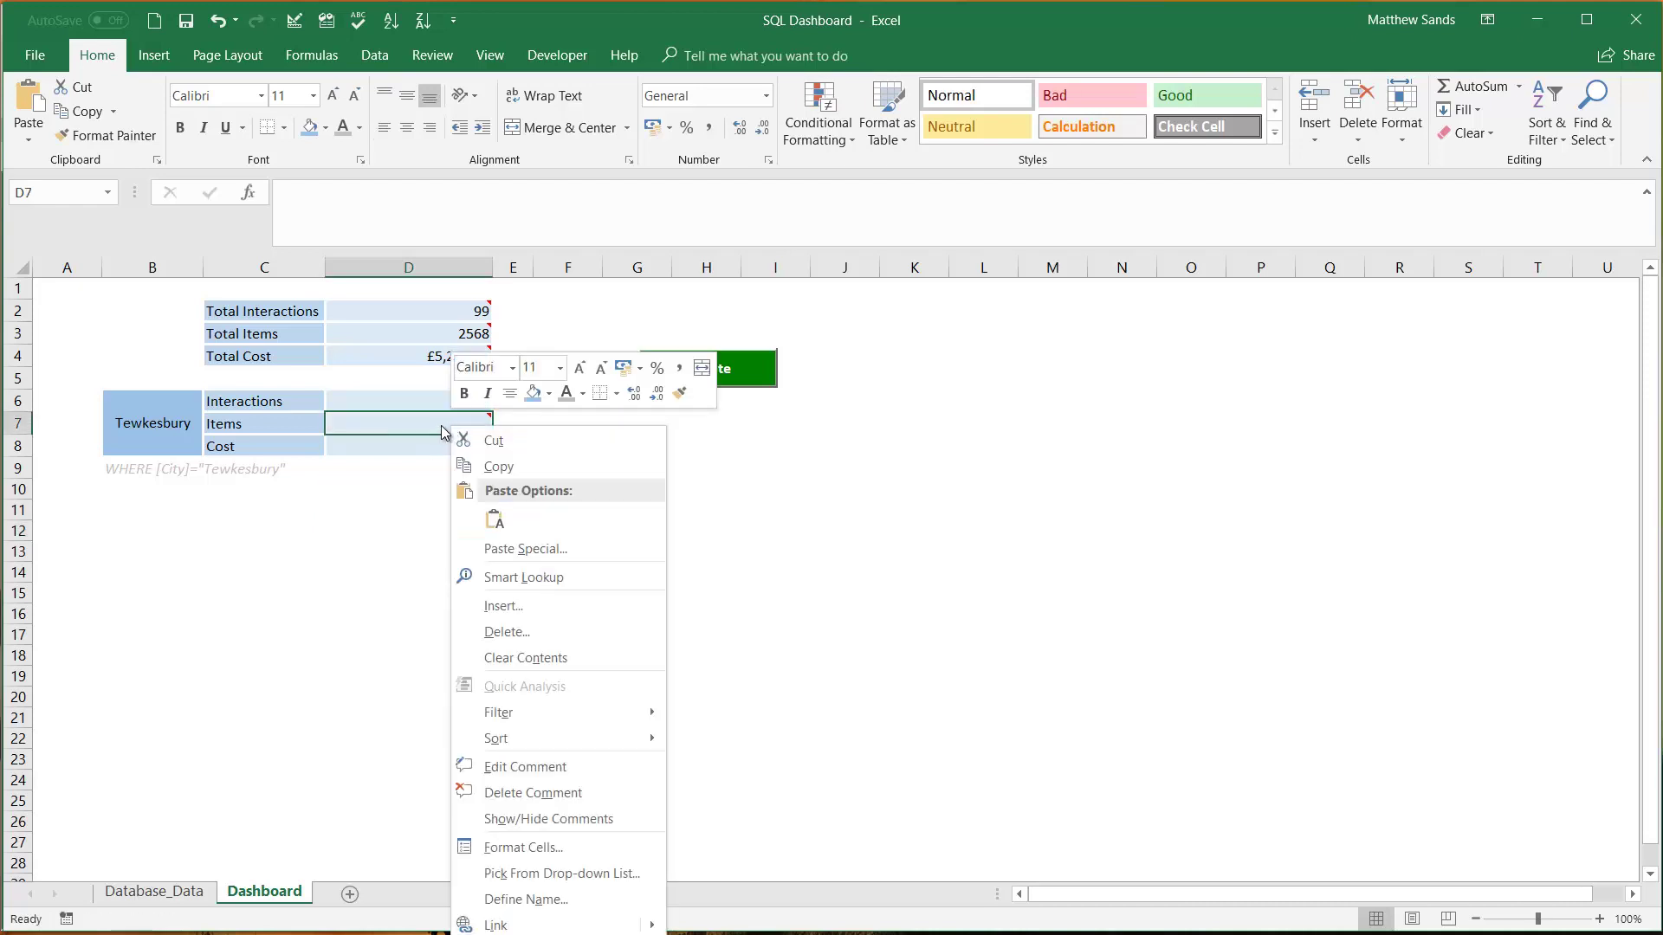
pyautogui.click(567, 768)
pyautogui.hotkey('ctrl', 'v')
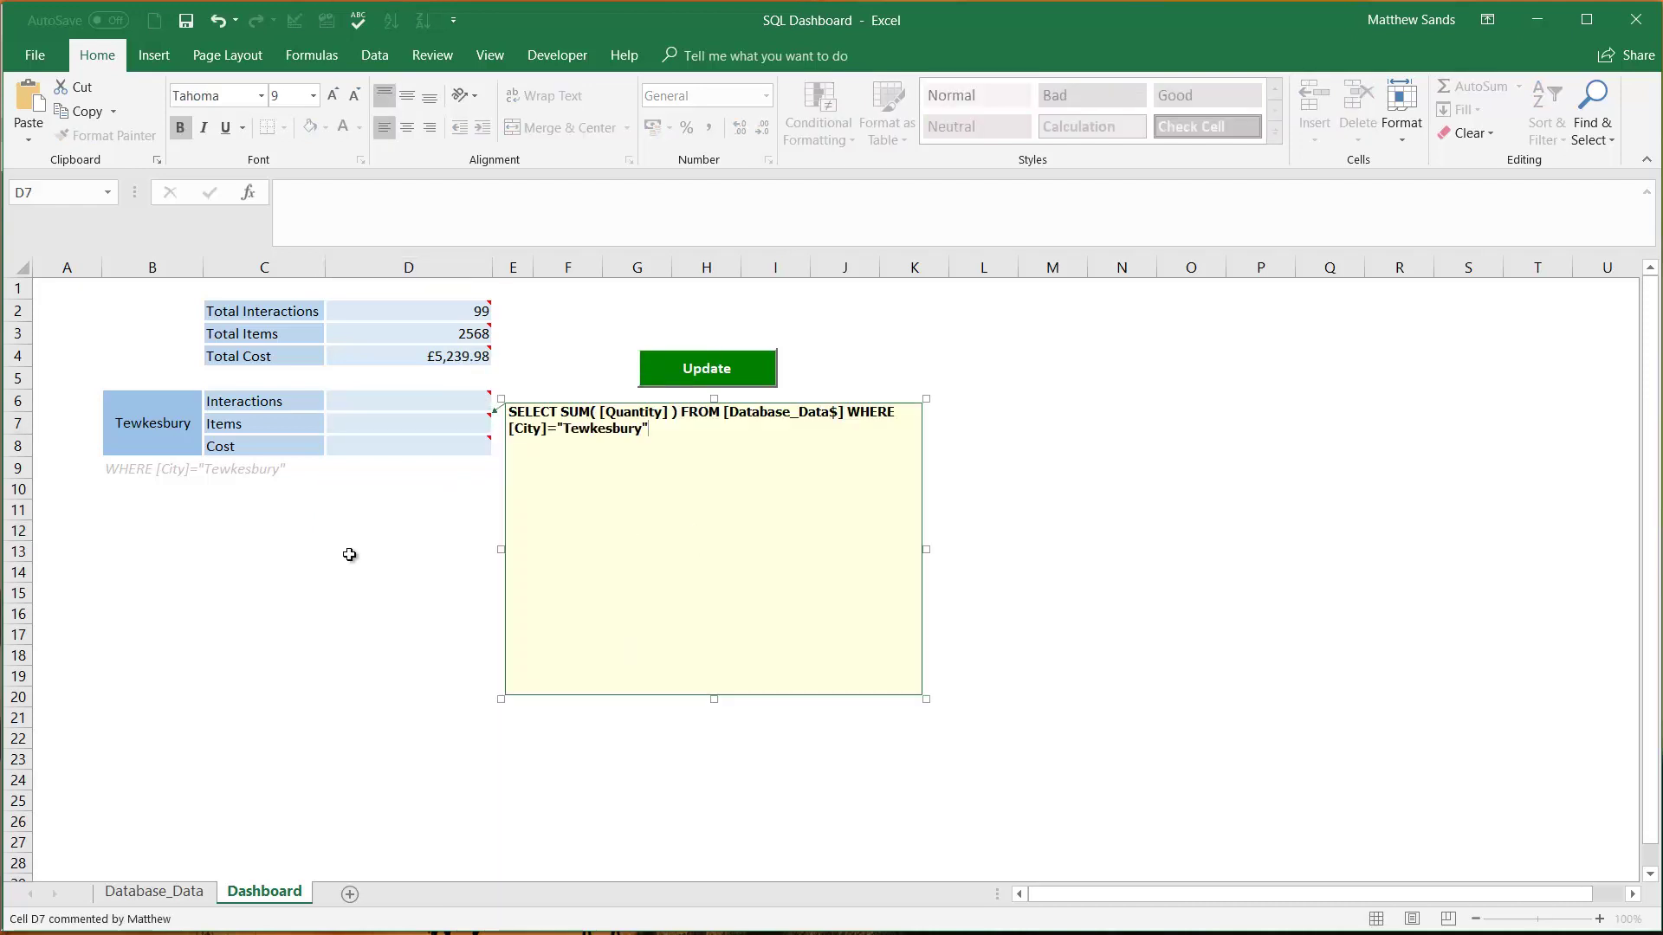
pyautogui.click(383, 492)
# Add the Tewkesbury filter to the Cost query comment, then run Update to get 15, 322 and £835.87.
pyautogui.rightClick(420, 441)
pyautogui.click(523, 784)
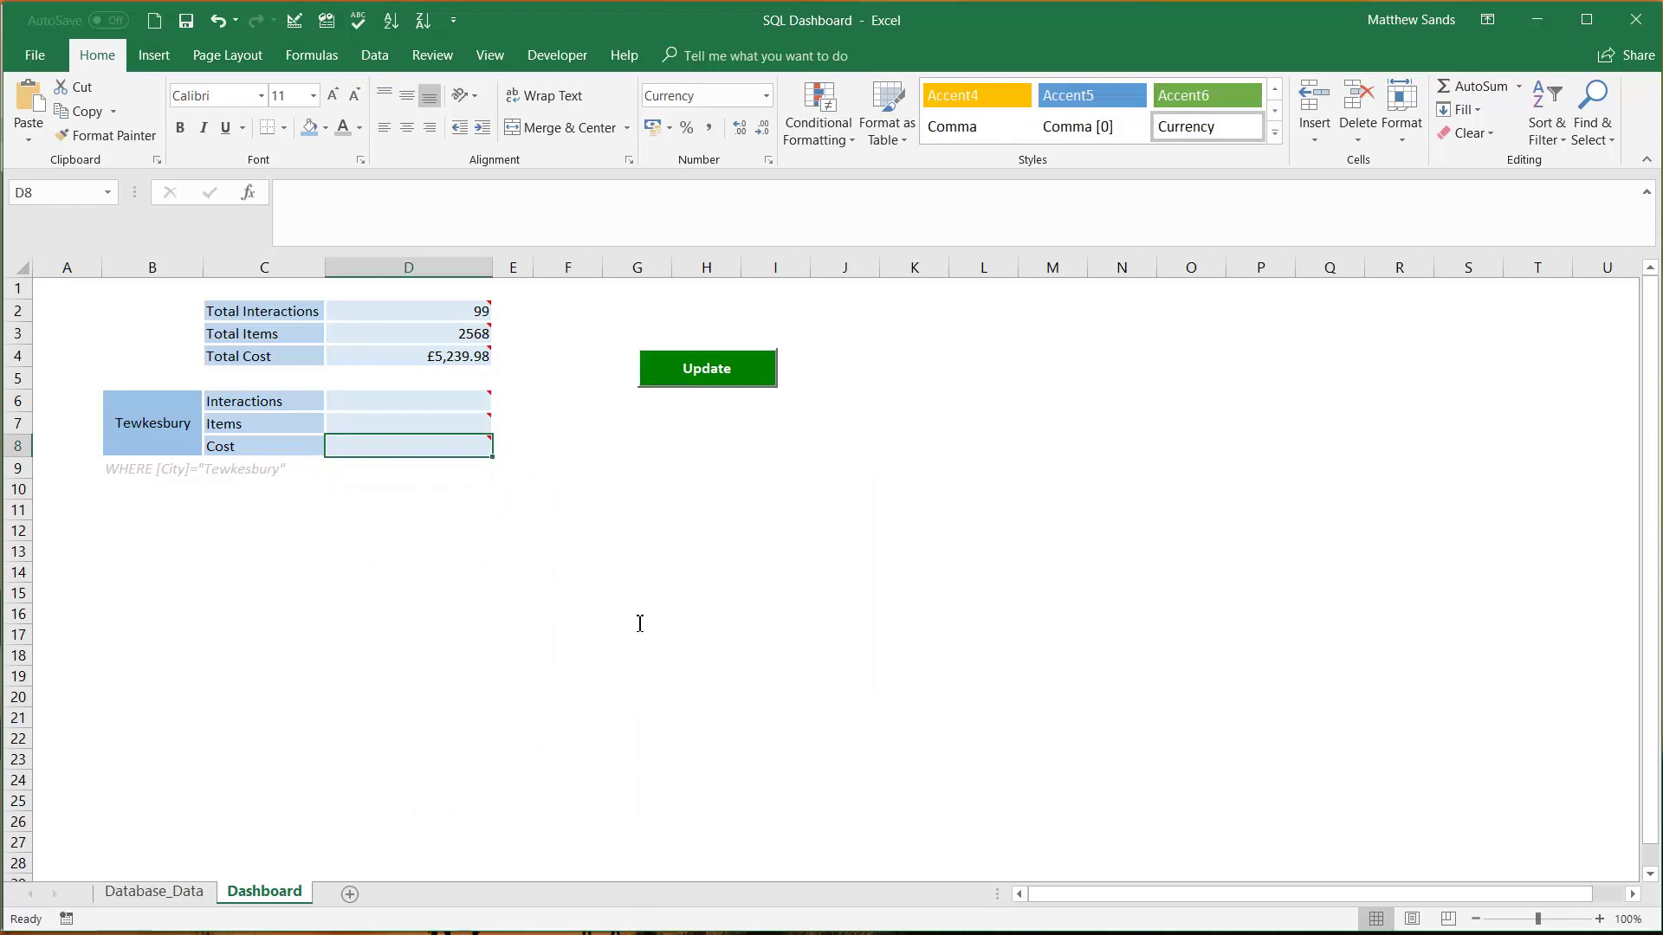
pyautogui.hotkey('ctrl', 'v')
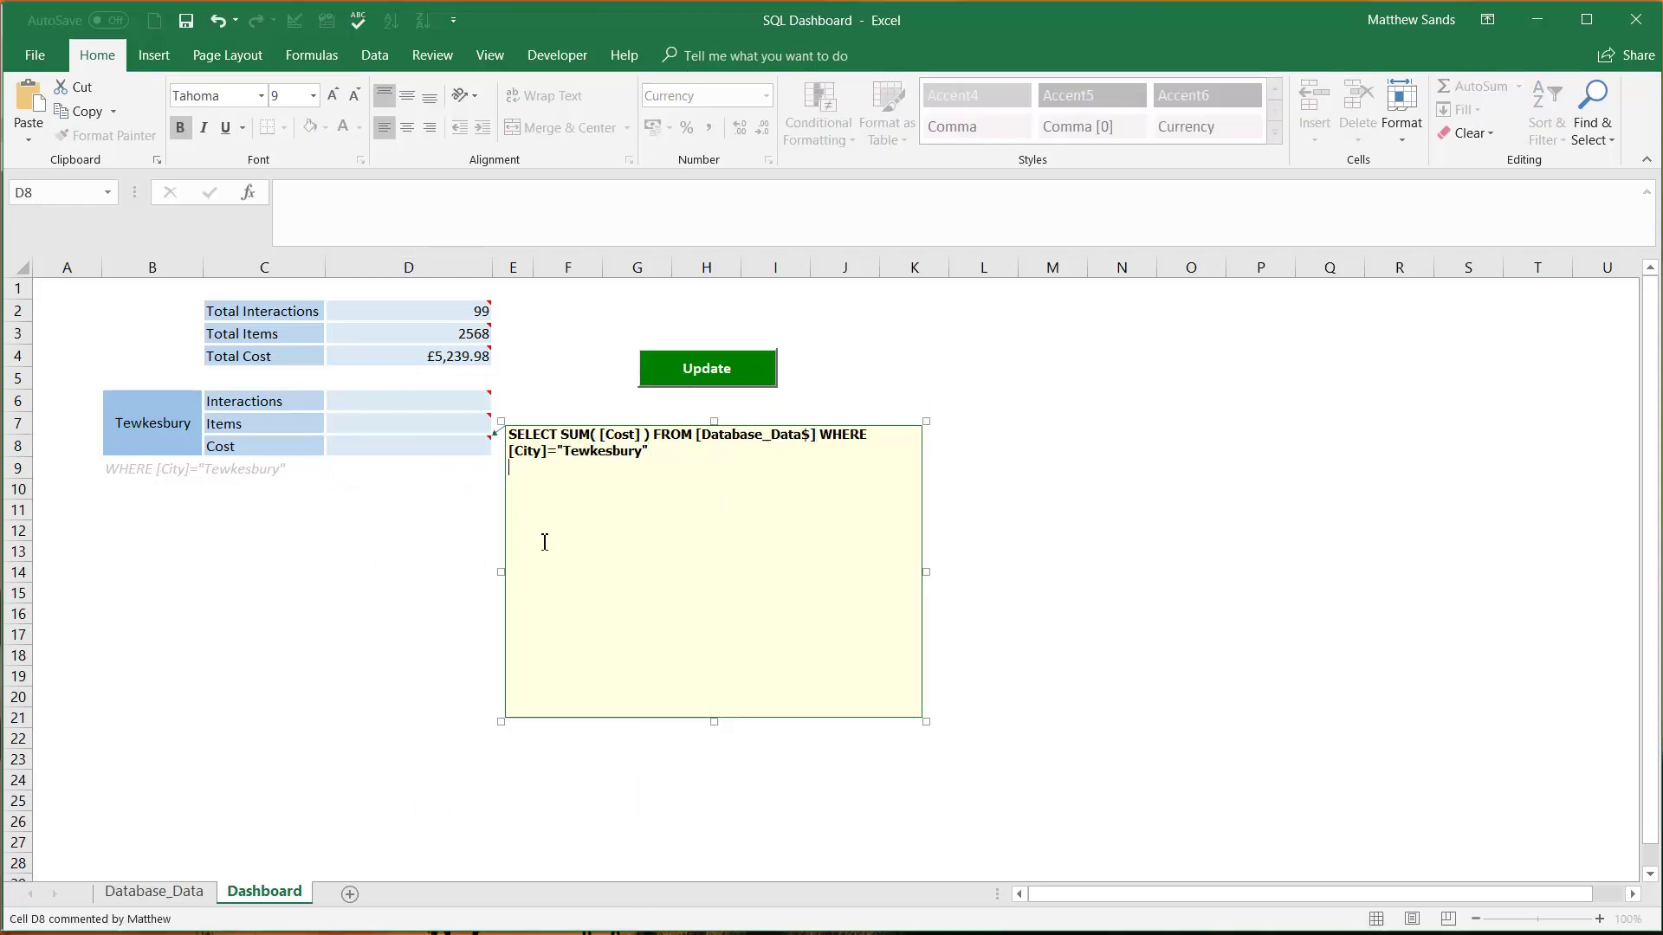
pyautogui.click(485, 531)
pyautogui.click(691, 369)
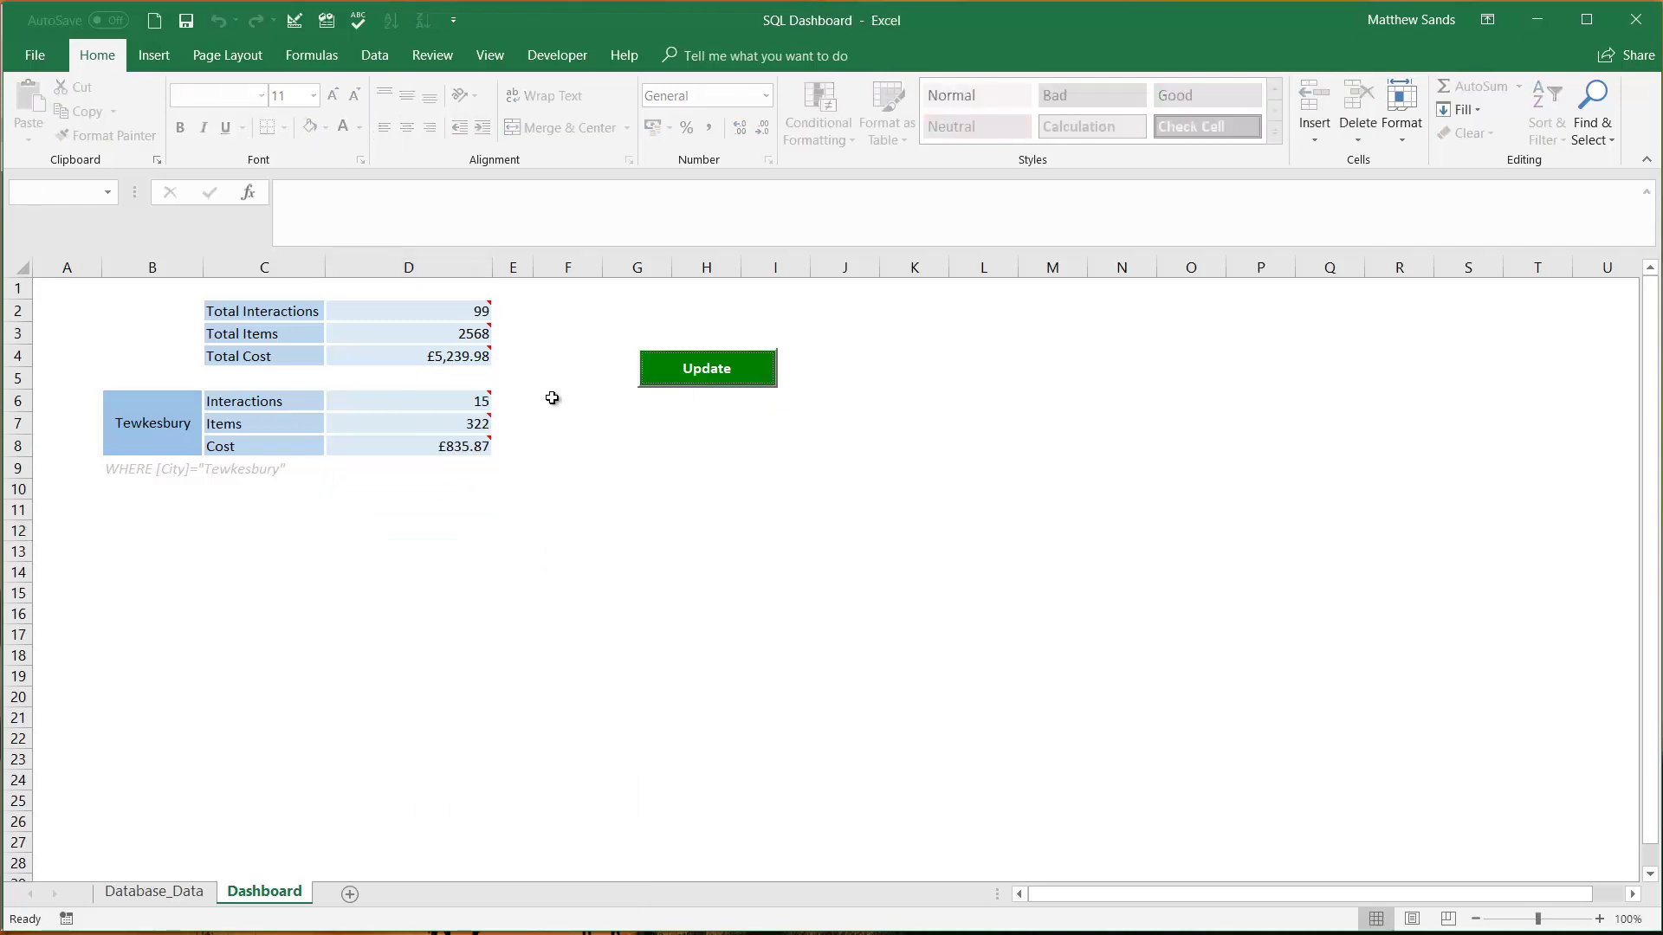
pyautogui.moveTo(459, 427)
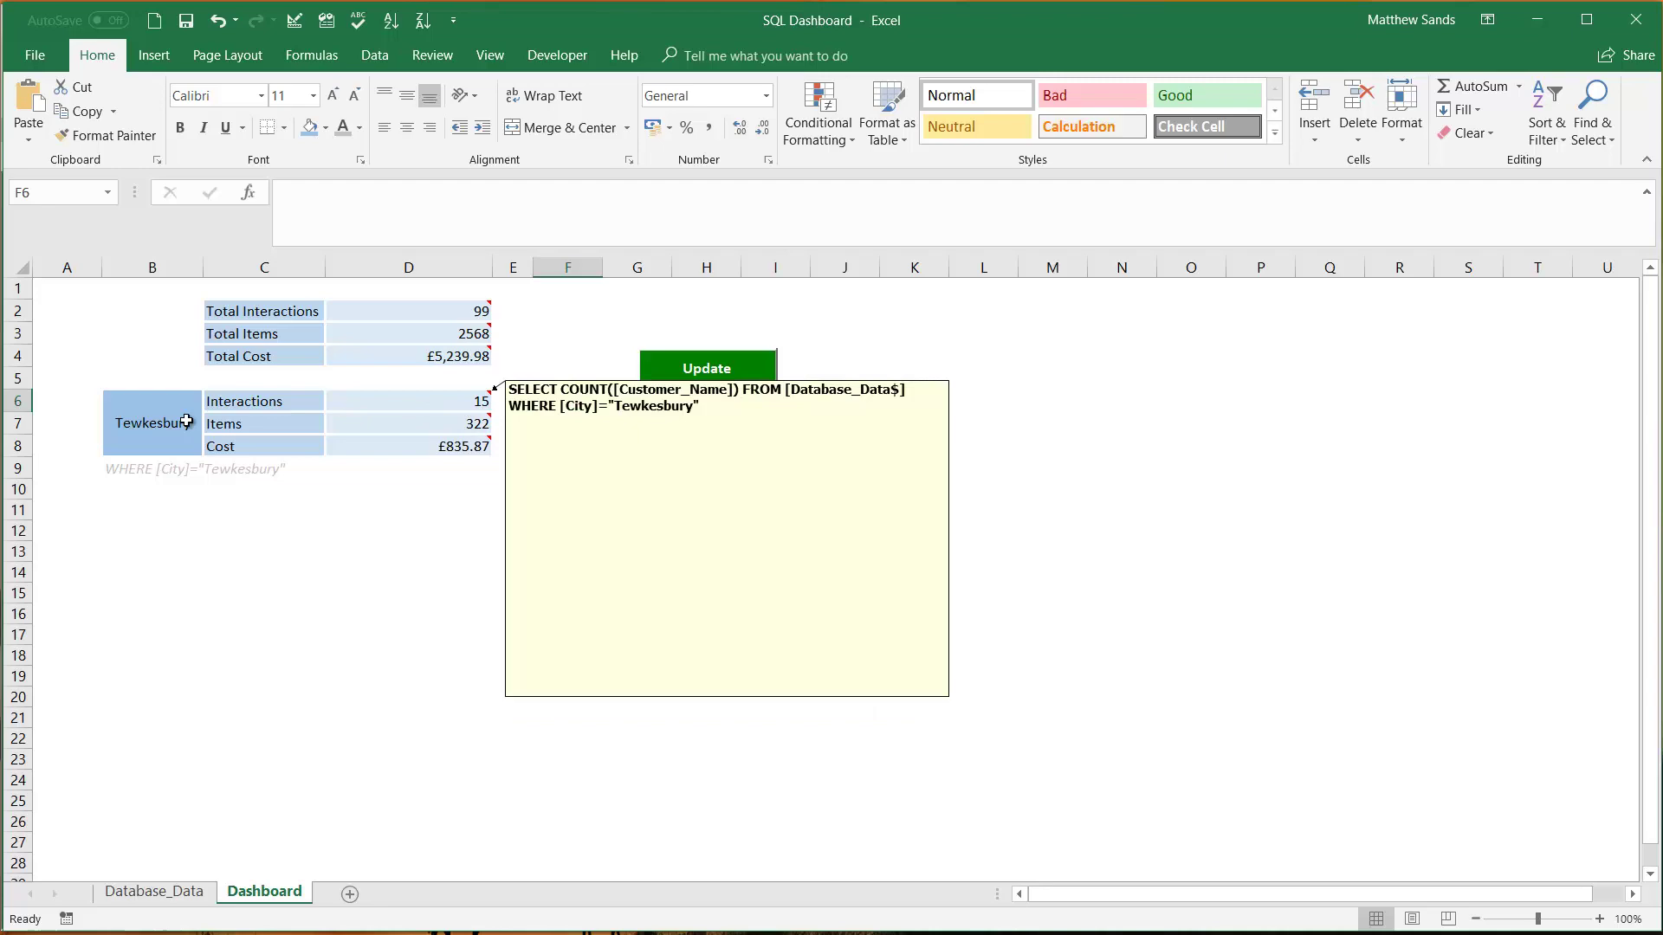
pyautogui.click(154, 892)
pyautogui.click(122, 435)
pyautogui.scroll(7, 169, 461)
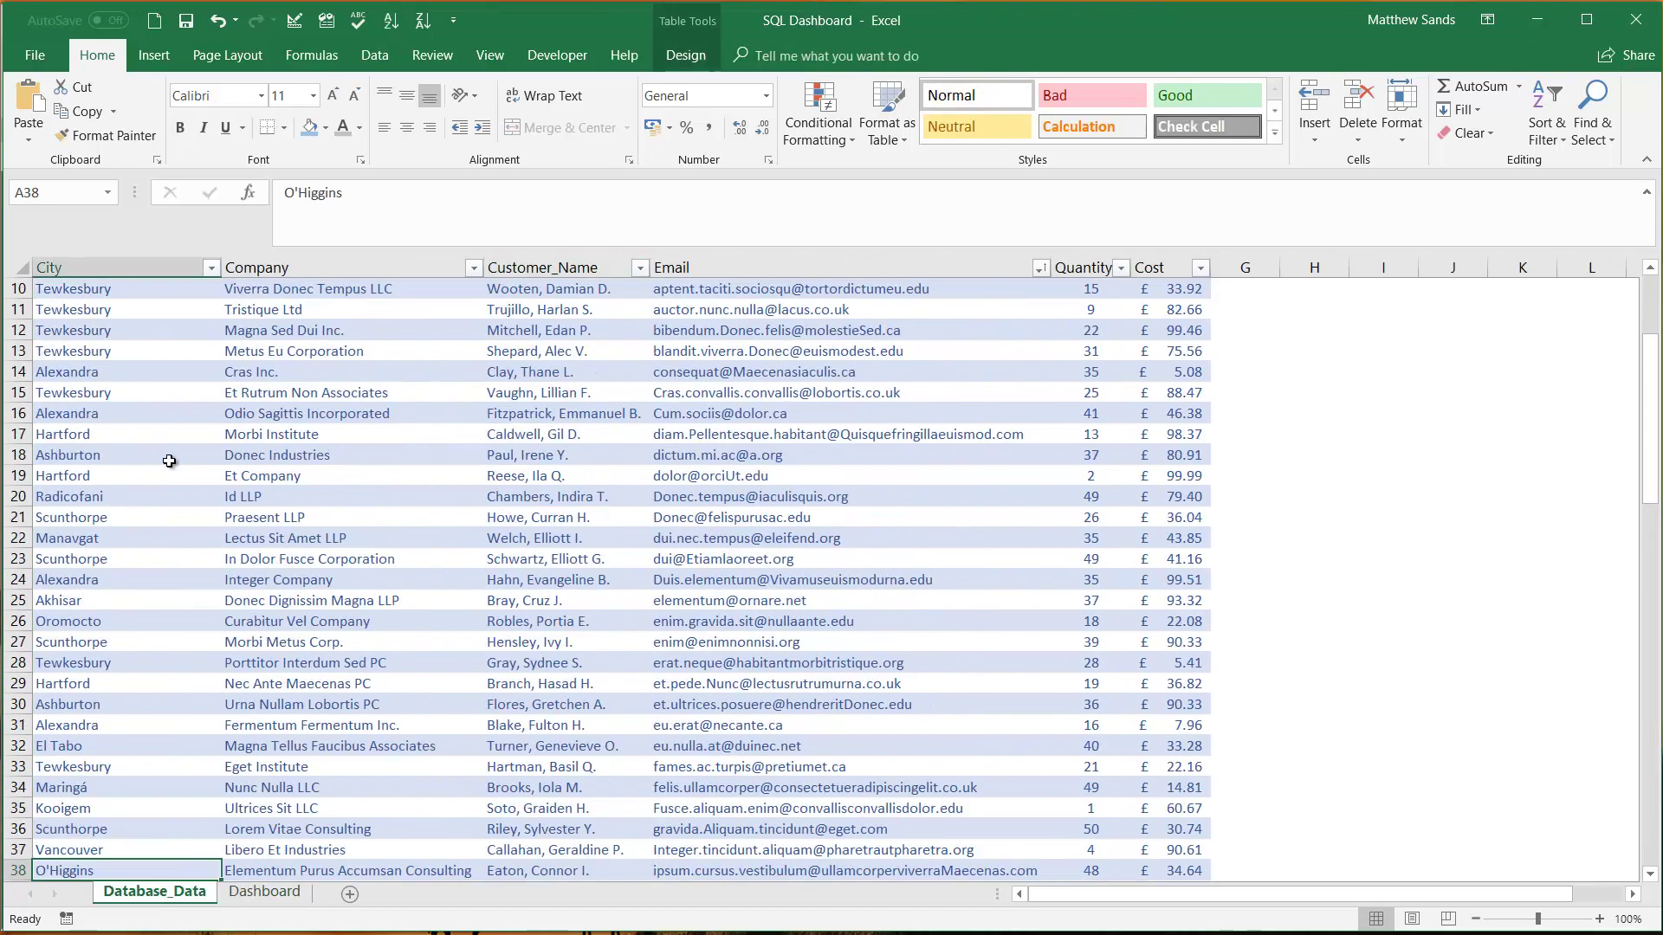
pyautogui.scroll(2, 169, 461)
pyautogui.click(342, 393)
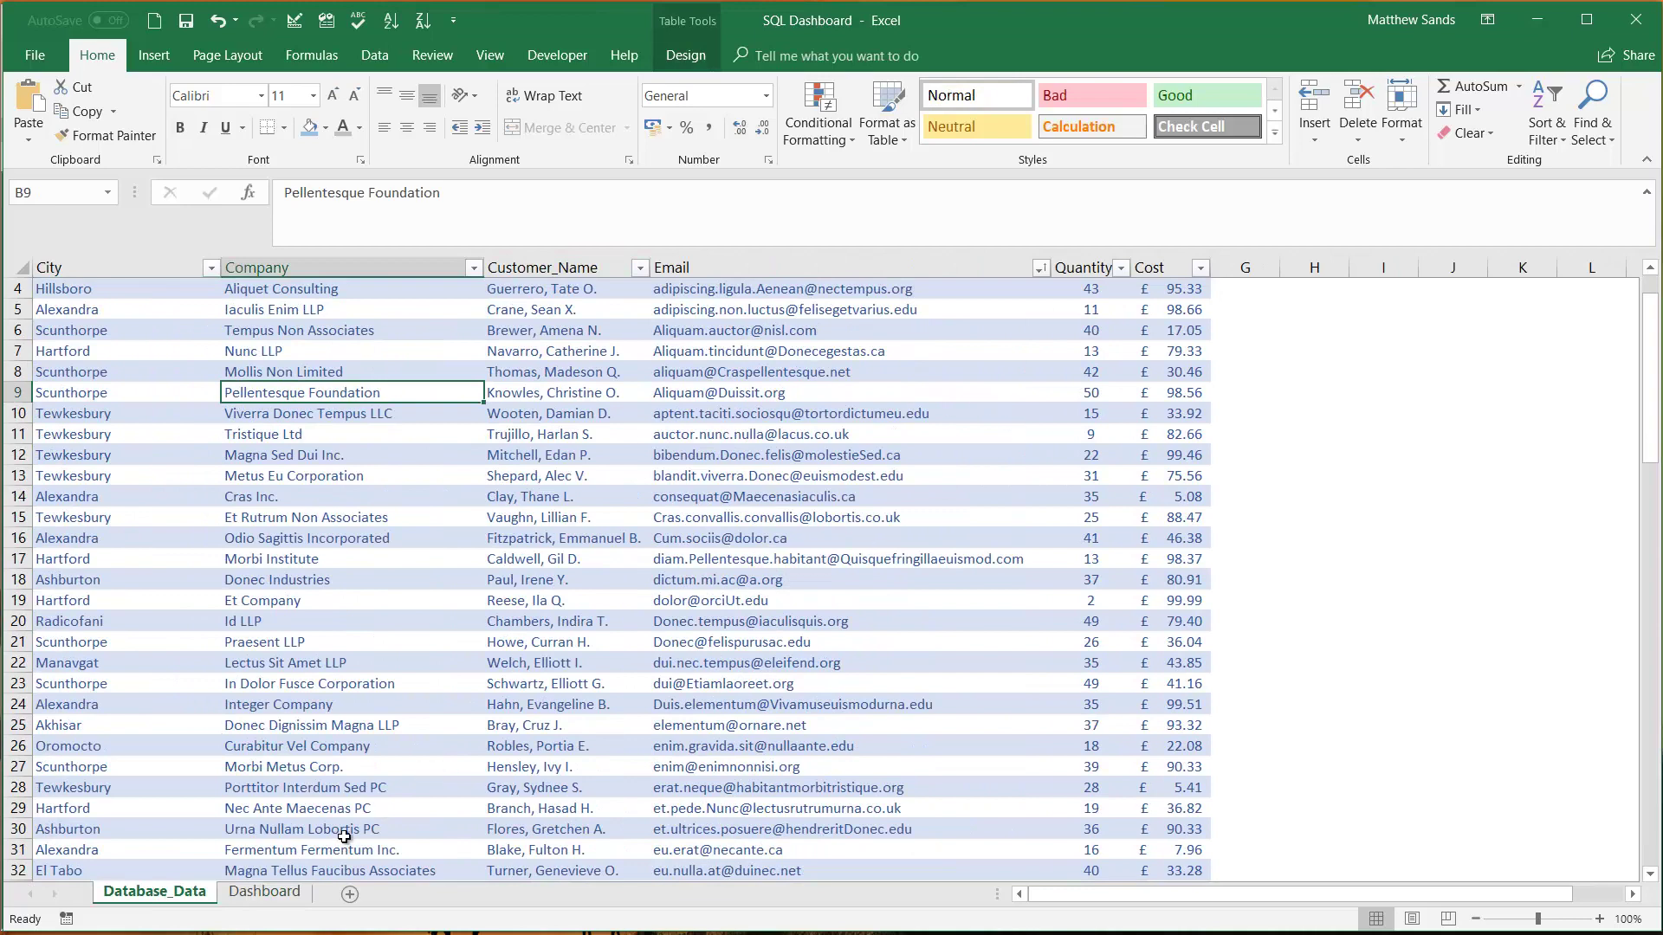
pyautogui.click(264, 892)
pyautogui.moveTo(460, 413)
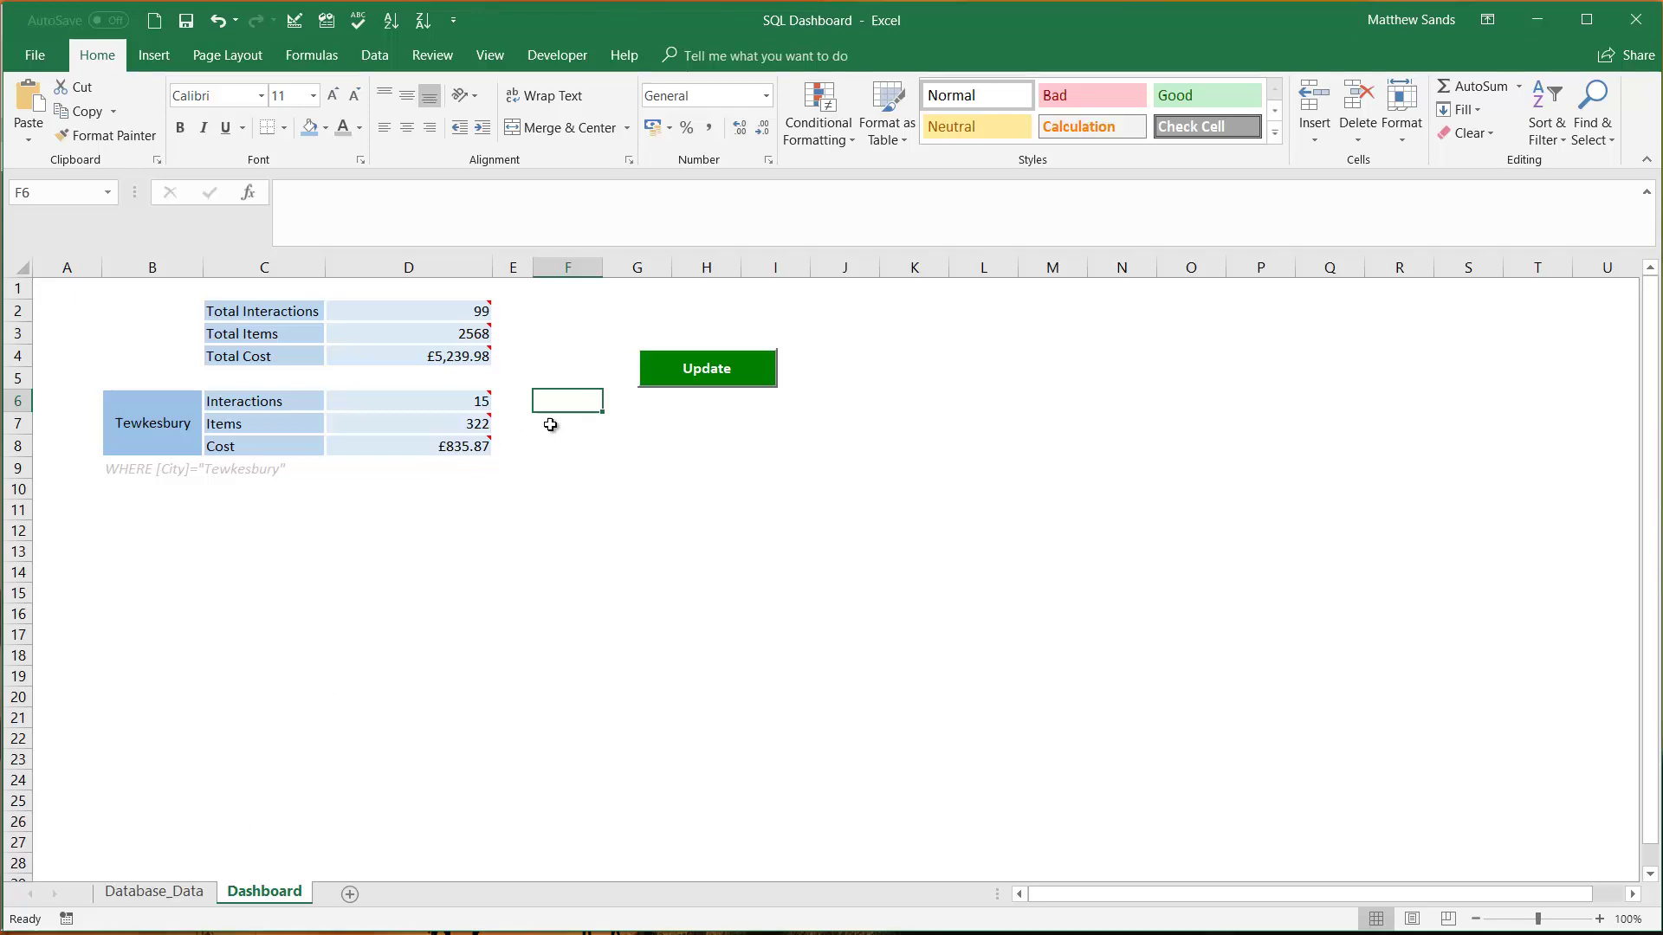
# Open the VBA editor with Alt+F11 and show the Dashboard sheet code, then Refresh_Module.
pyautogui.hotkey('alt', 'F11')
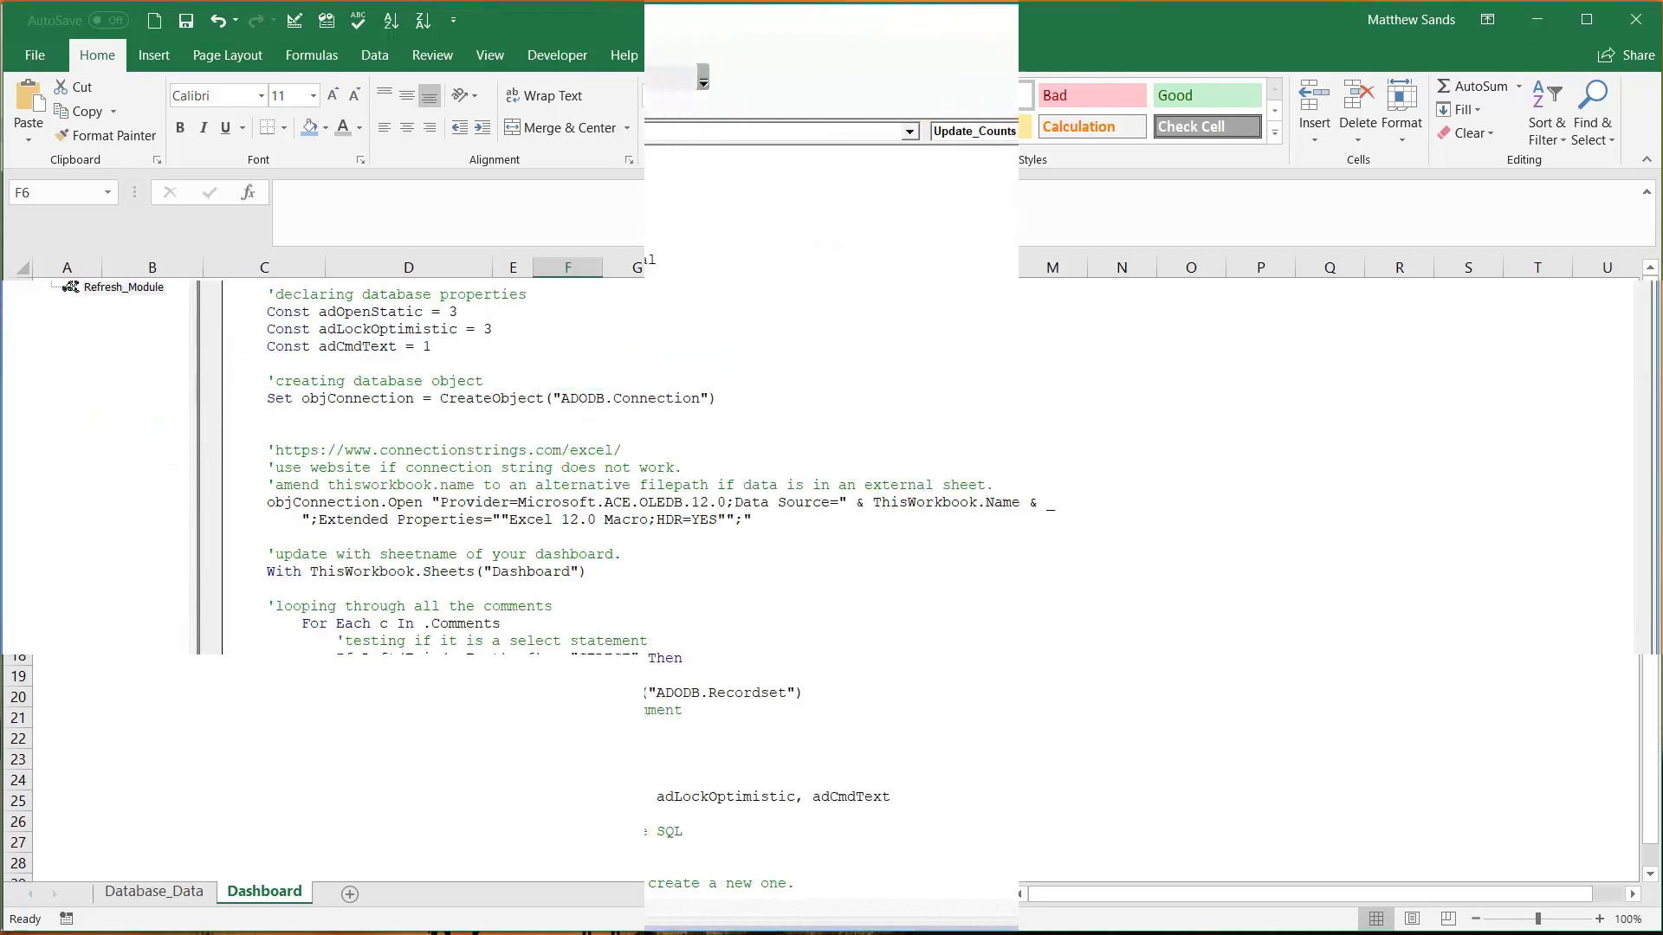
pyautogui.click(126, 218)
pyautogui.doubleClick(127, 218)
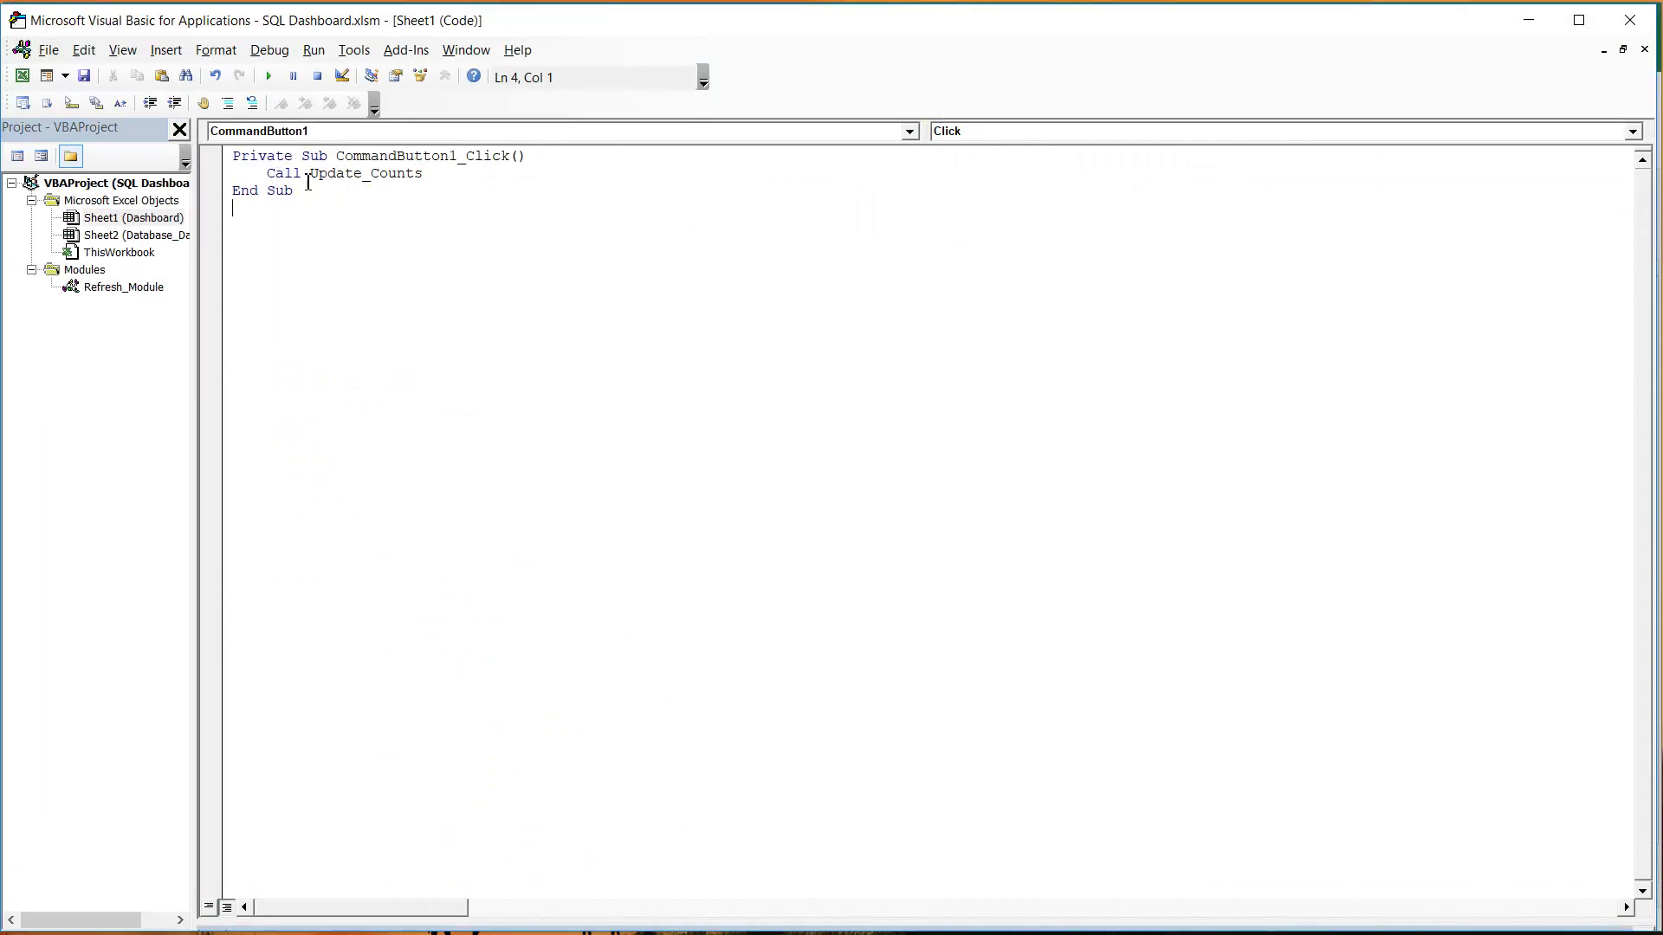
pyautogui.doubleClick(121, 287)
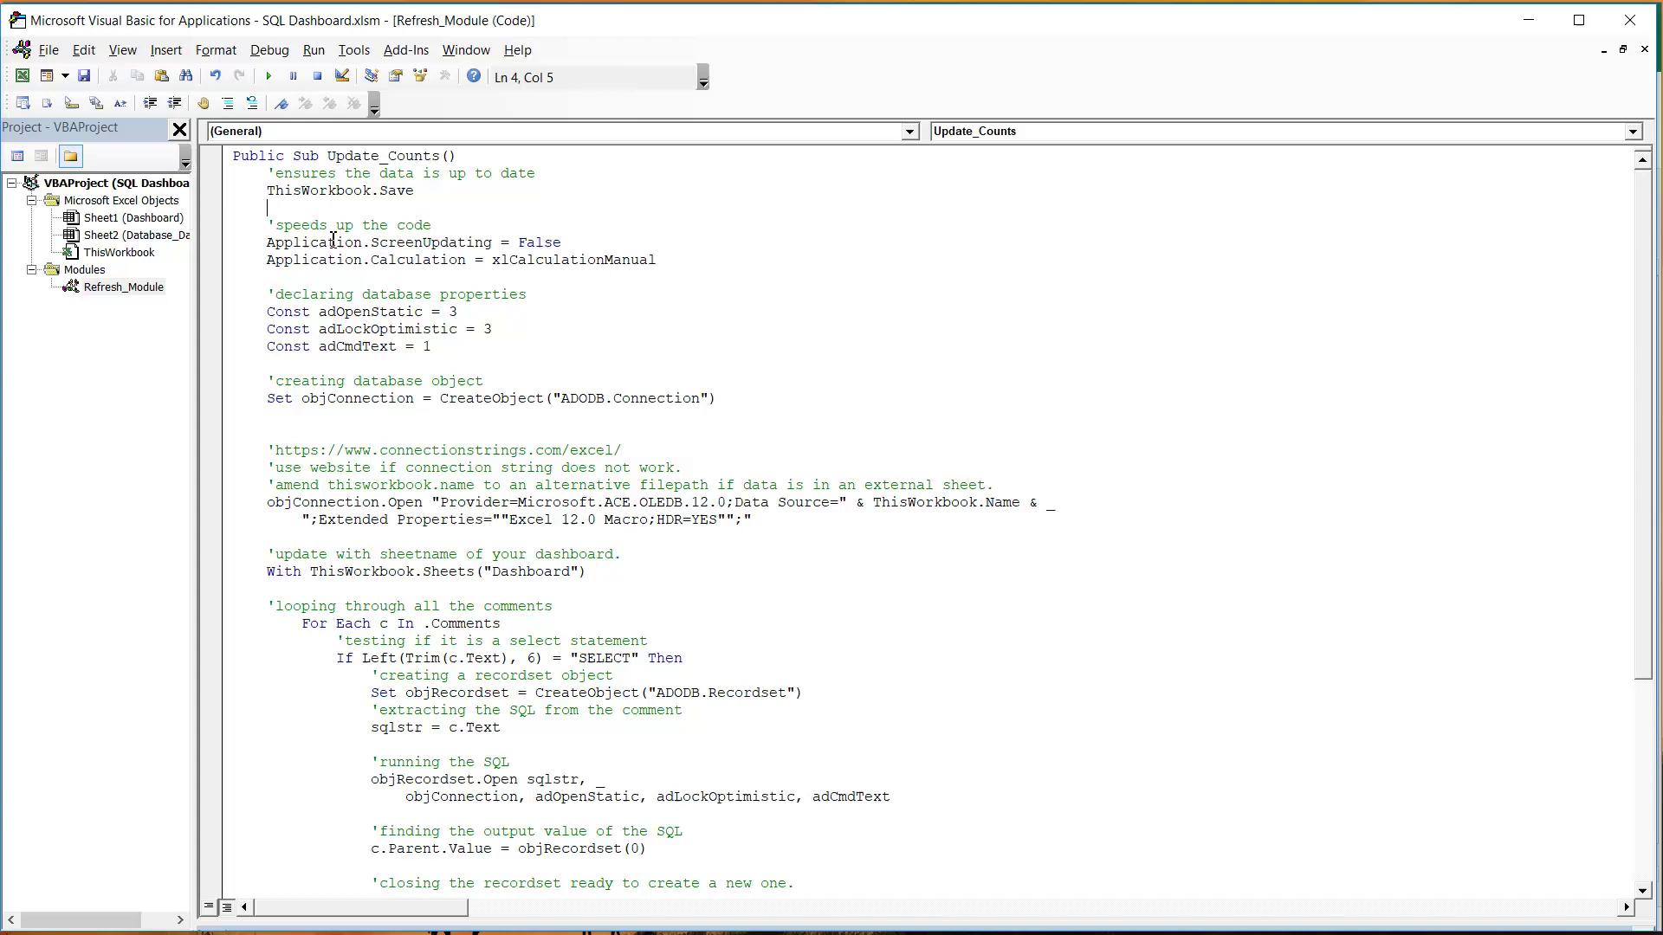
# Scroll through the Update_Counts macro and highlight its ThisWorkbook.Save line.
pyautogui.scroll(-6, 451, 400)
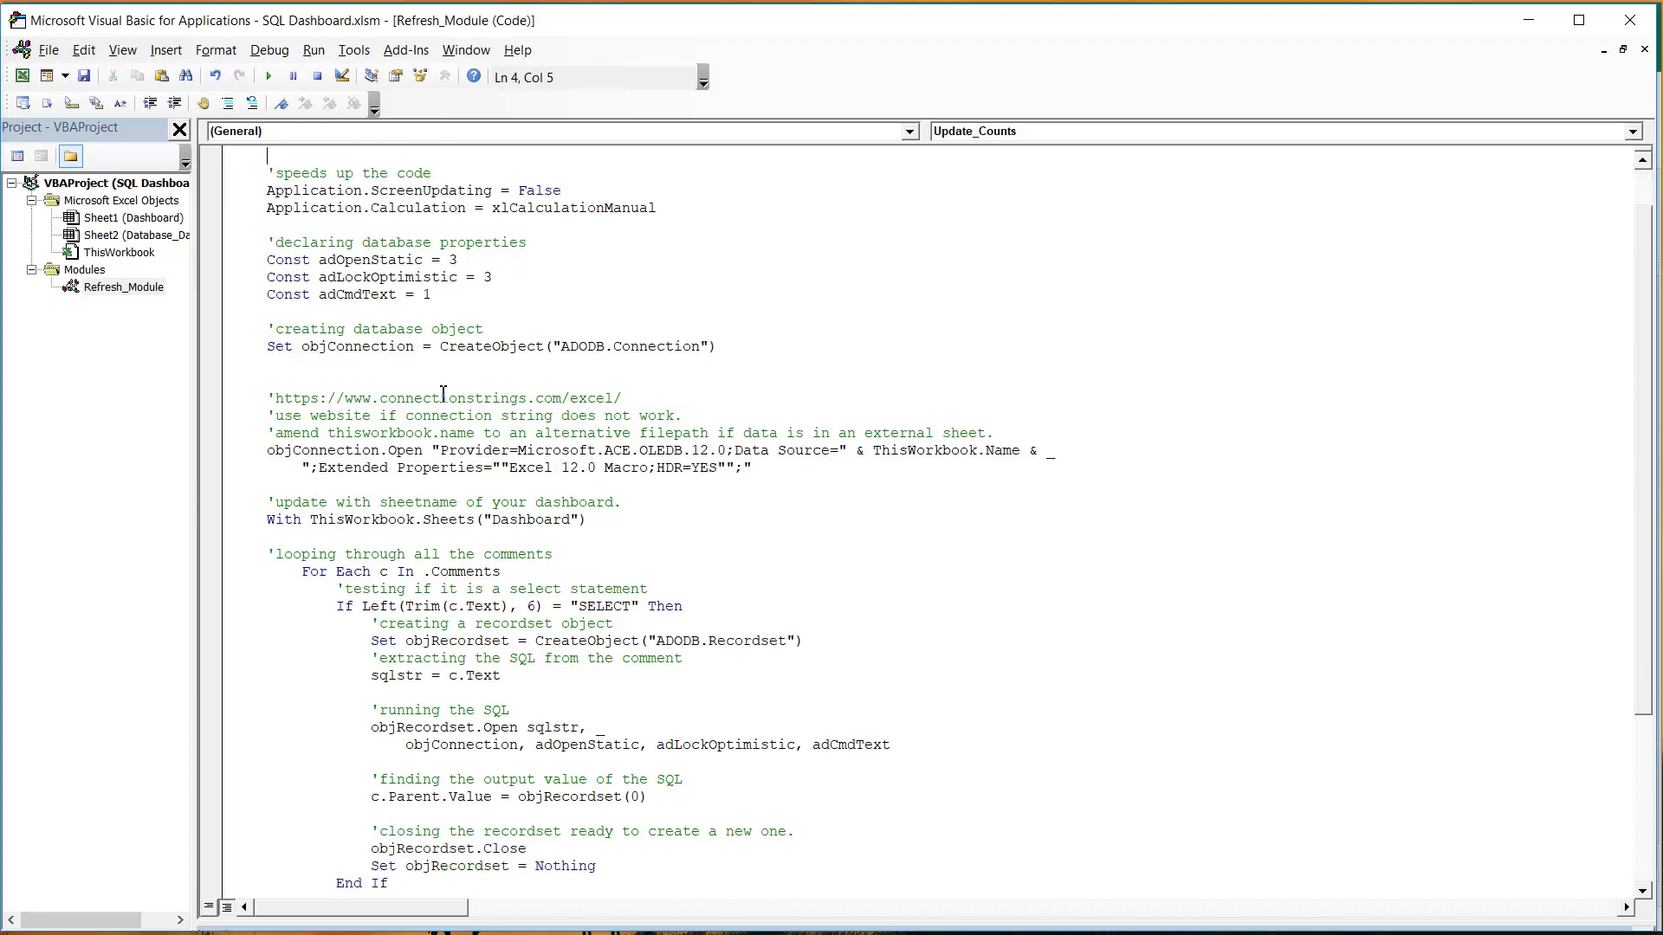
pyautogui.scroll(6, 473, 395)
pyautogui.scroll(-6, 473, 395)
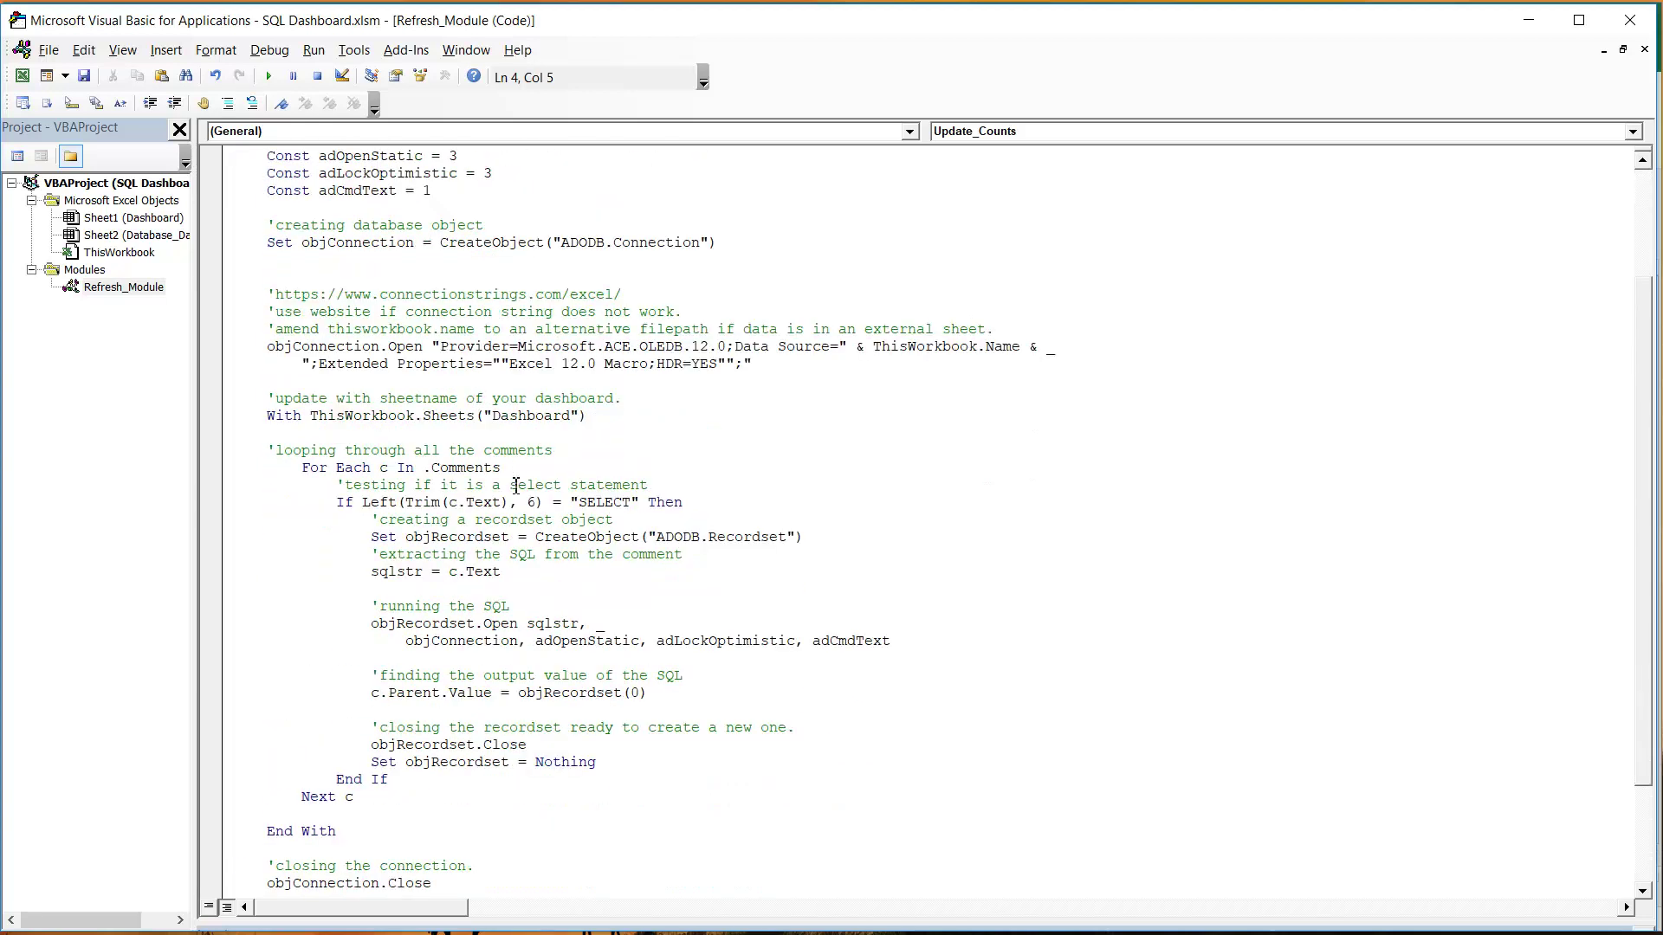
pyautogui.scroll(2, 444, 417)
pyautogui.scroll(4, 444, 417)
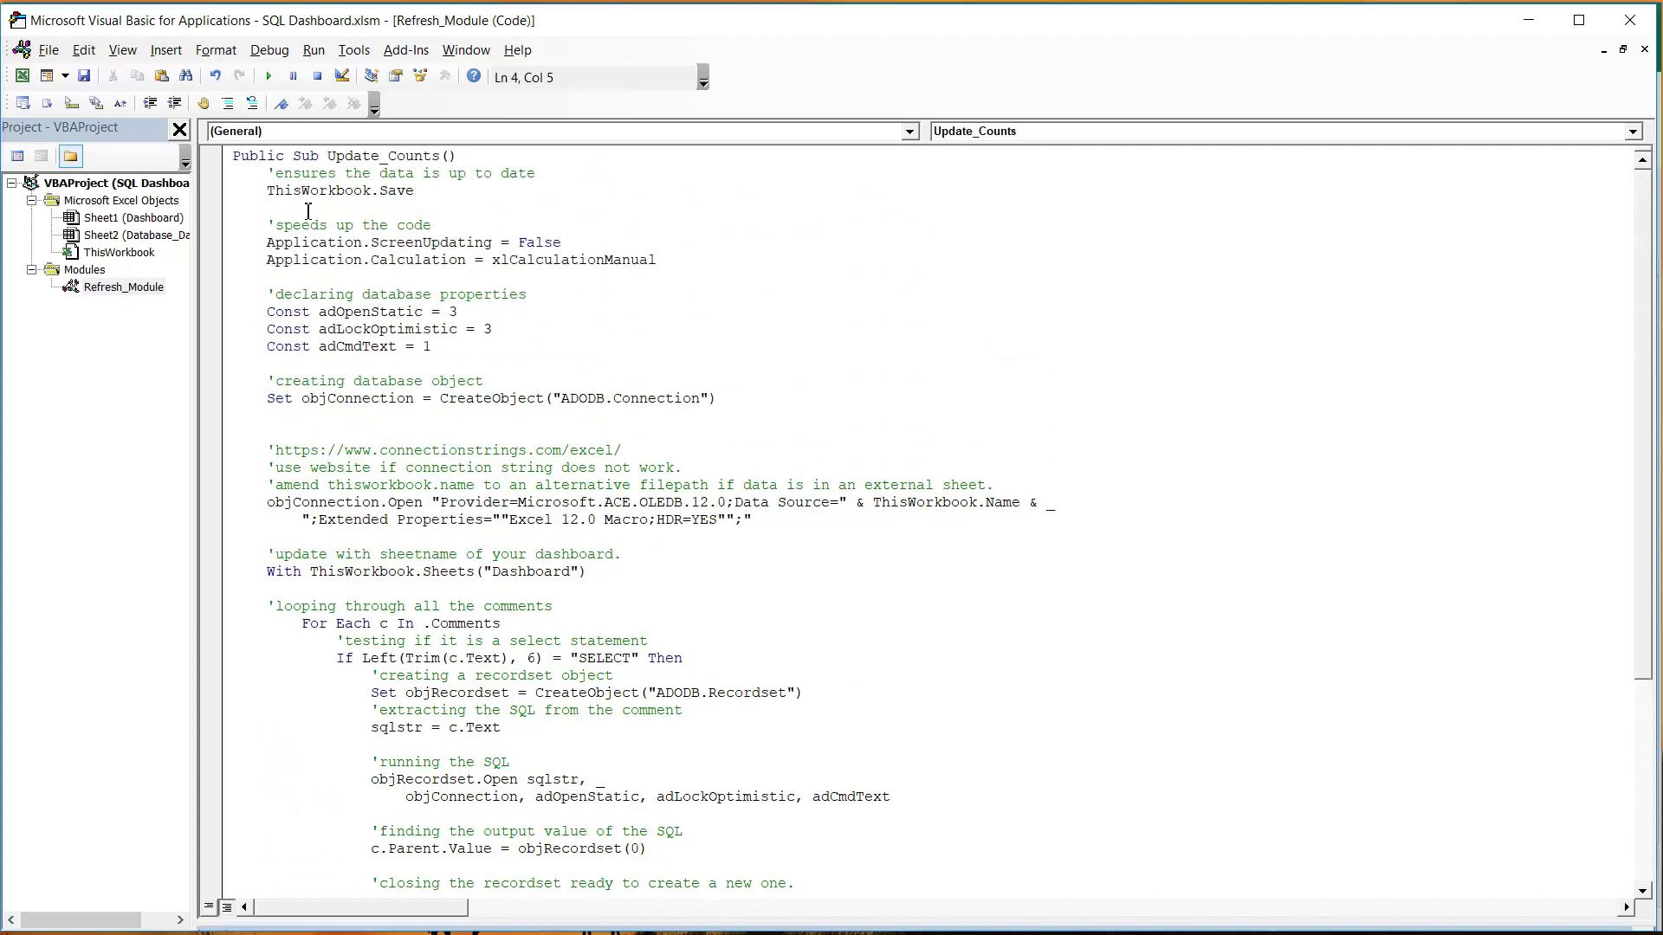
pyautogui.scroll(-6, 502, 466)
pyautogui.scroll(6, 430, 392)
pyautogui.moveTo(266, 190); pyautogui.dragTo(416, 189)
pyautogui.click(426, 212)
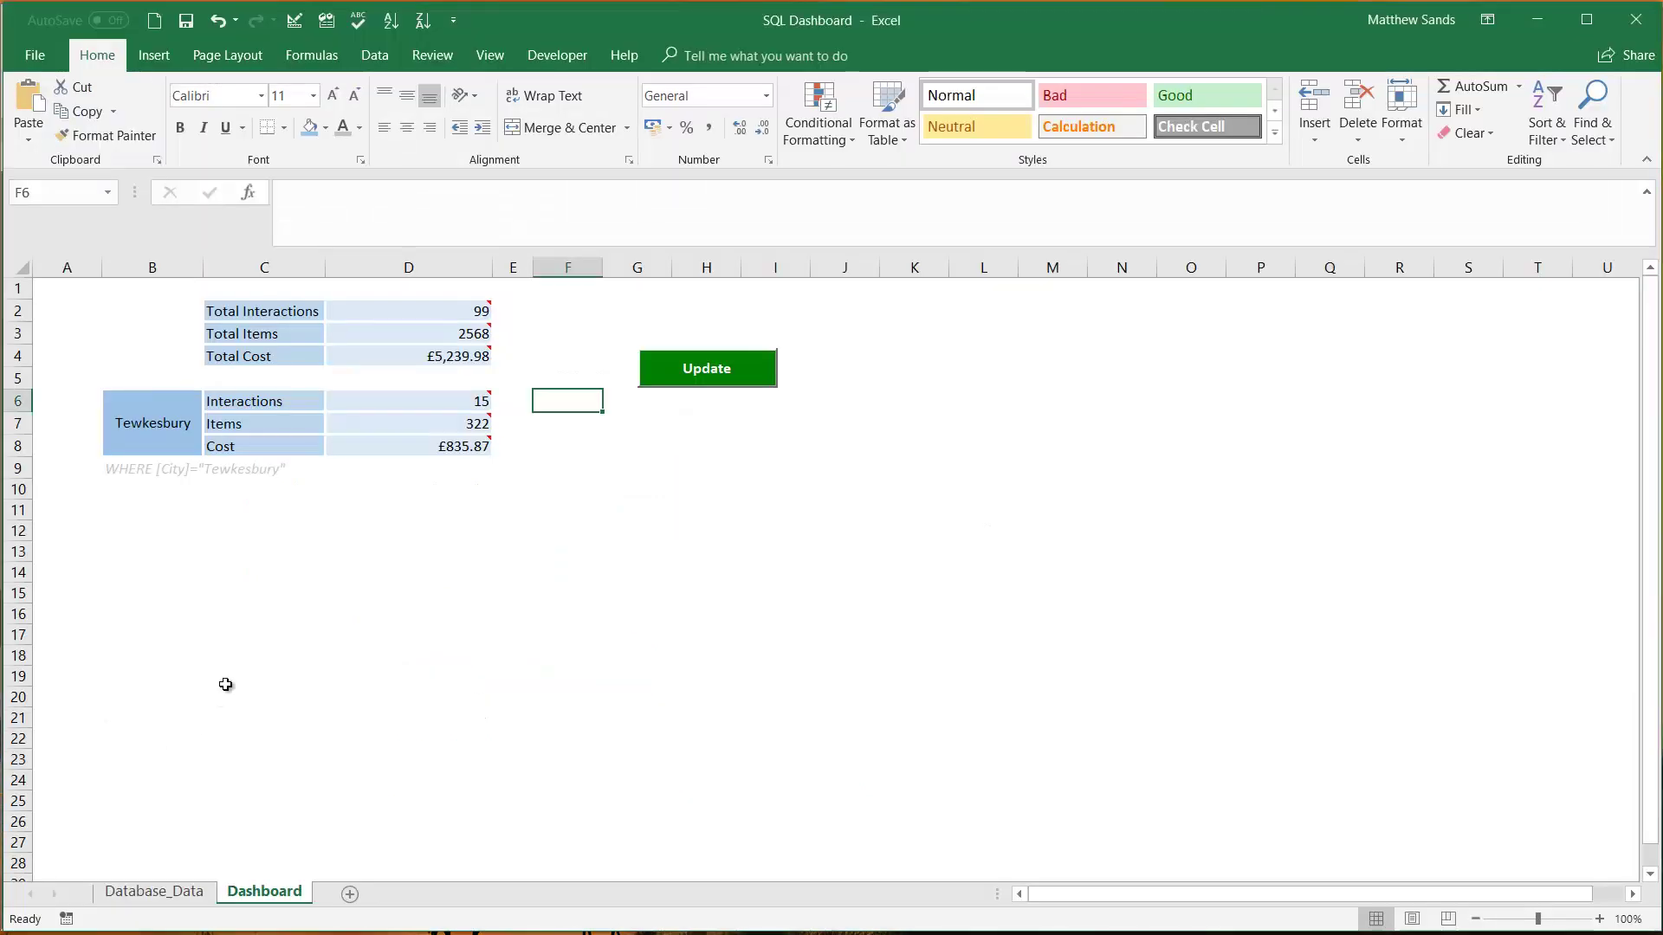
pyautogui.hotkey('alt', 'F11')
pyautogui.click(153, 893)
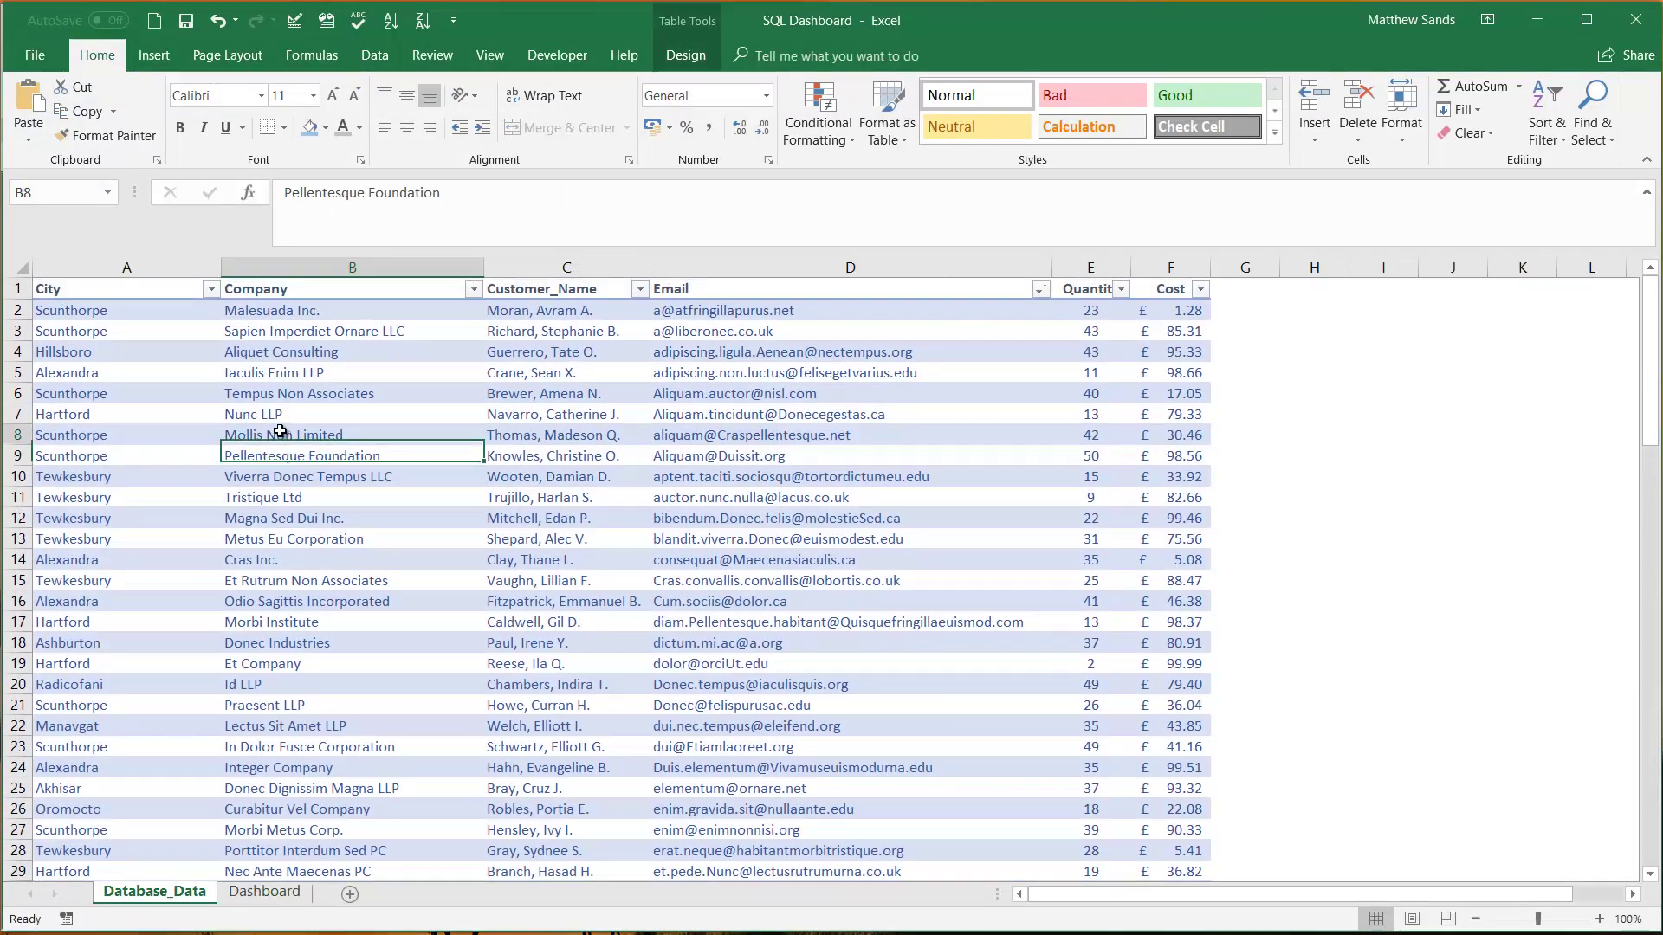
pyautogui.click(321, 350)
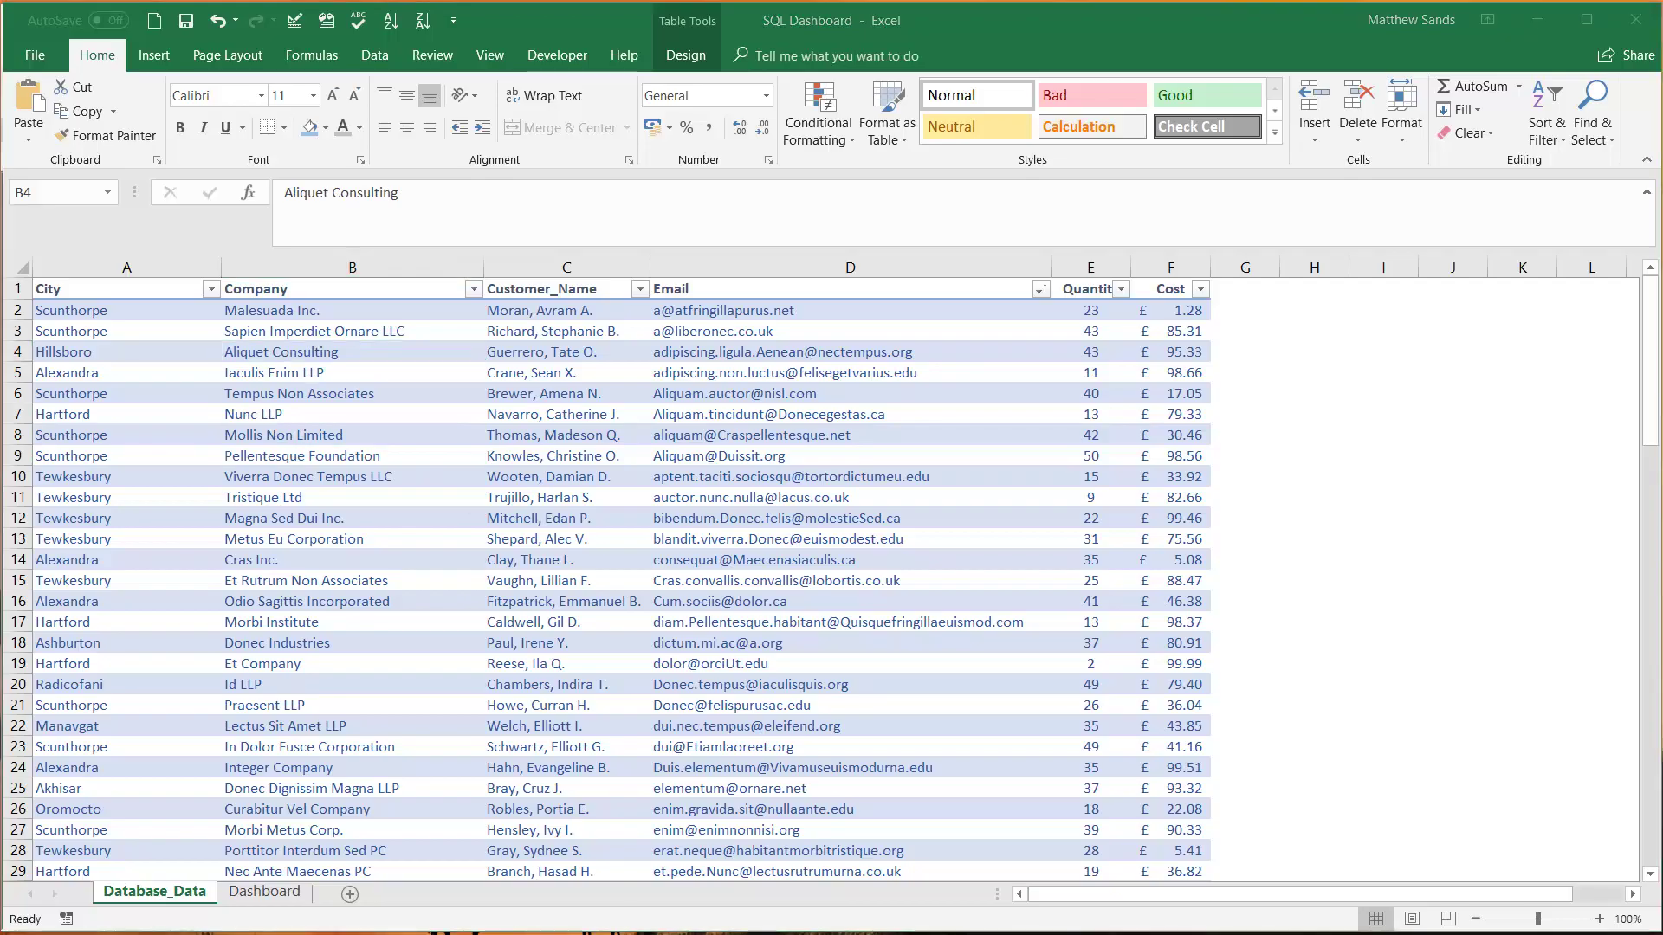
pyautogui.hotkey('alt', 'F11')
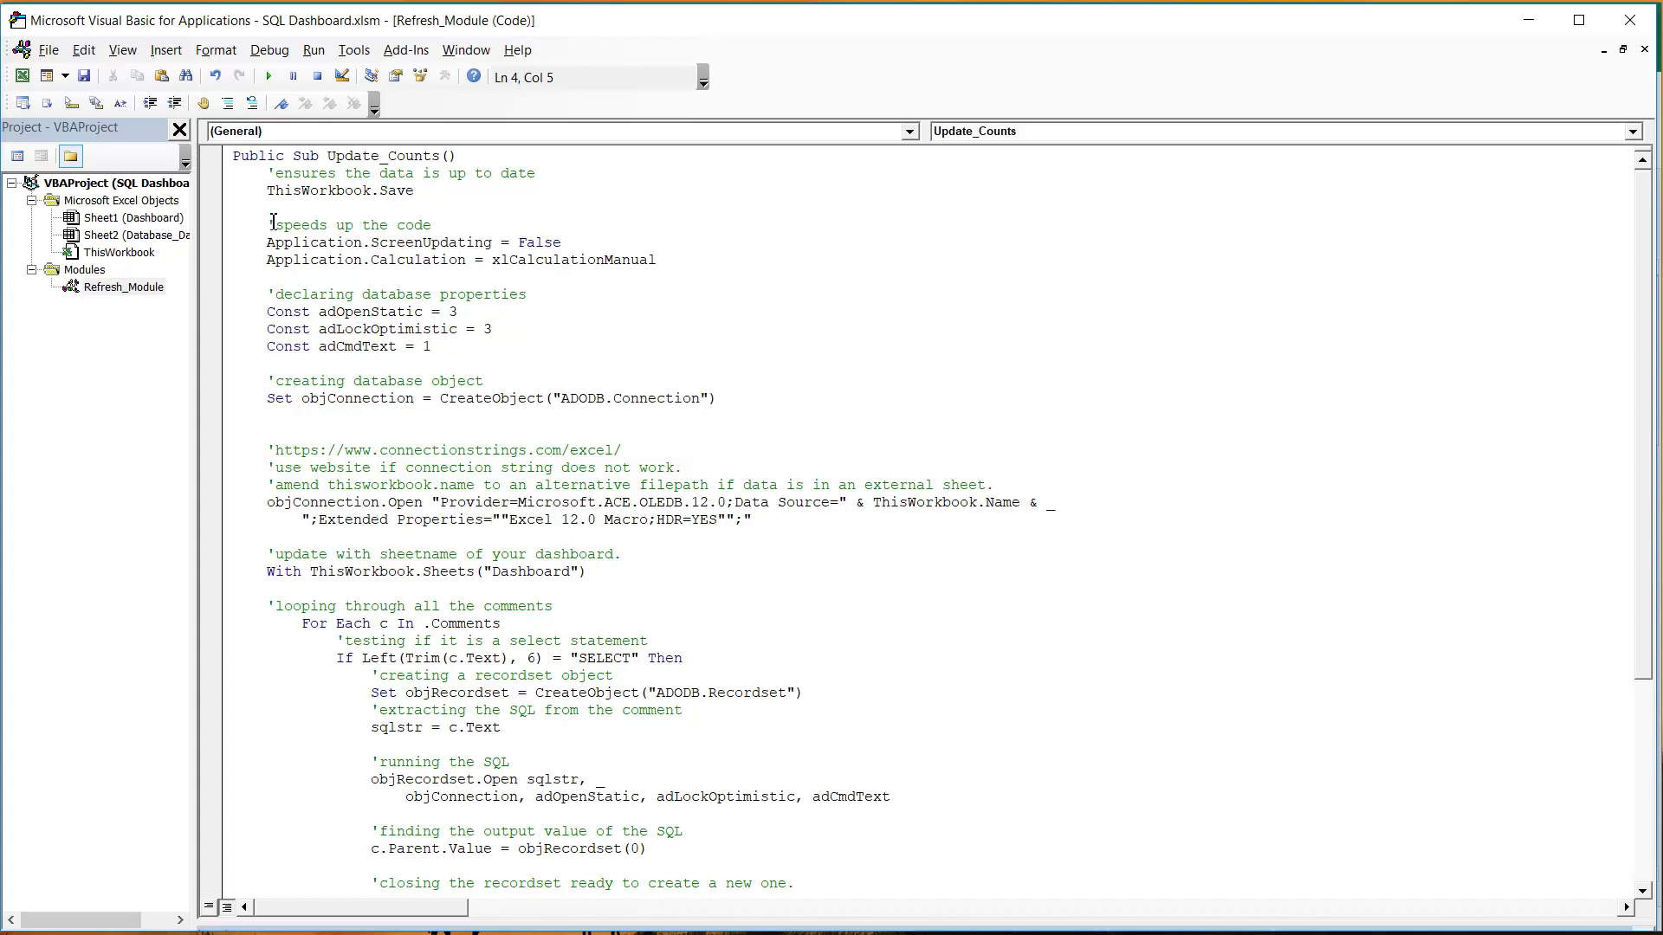
pyautogui.moveTo(268, 225); pyautogui.dragTo(668, 260)
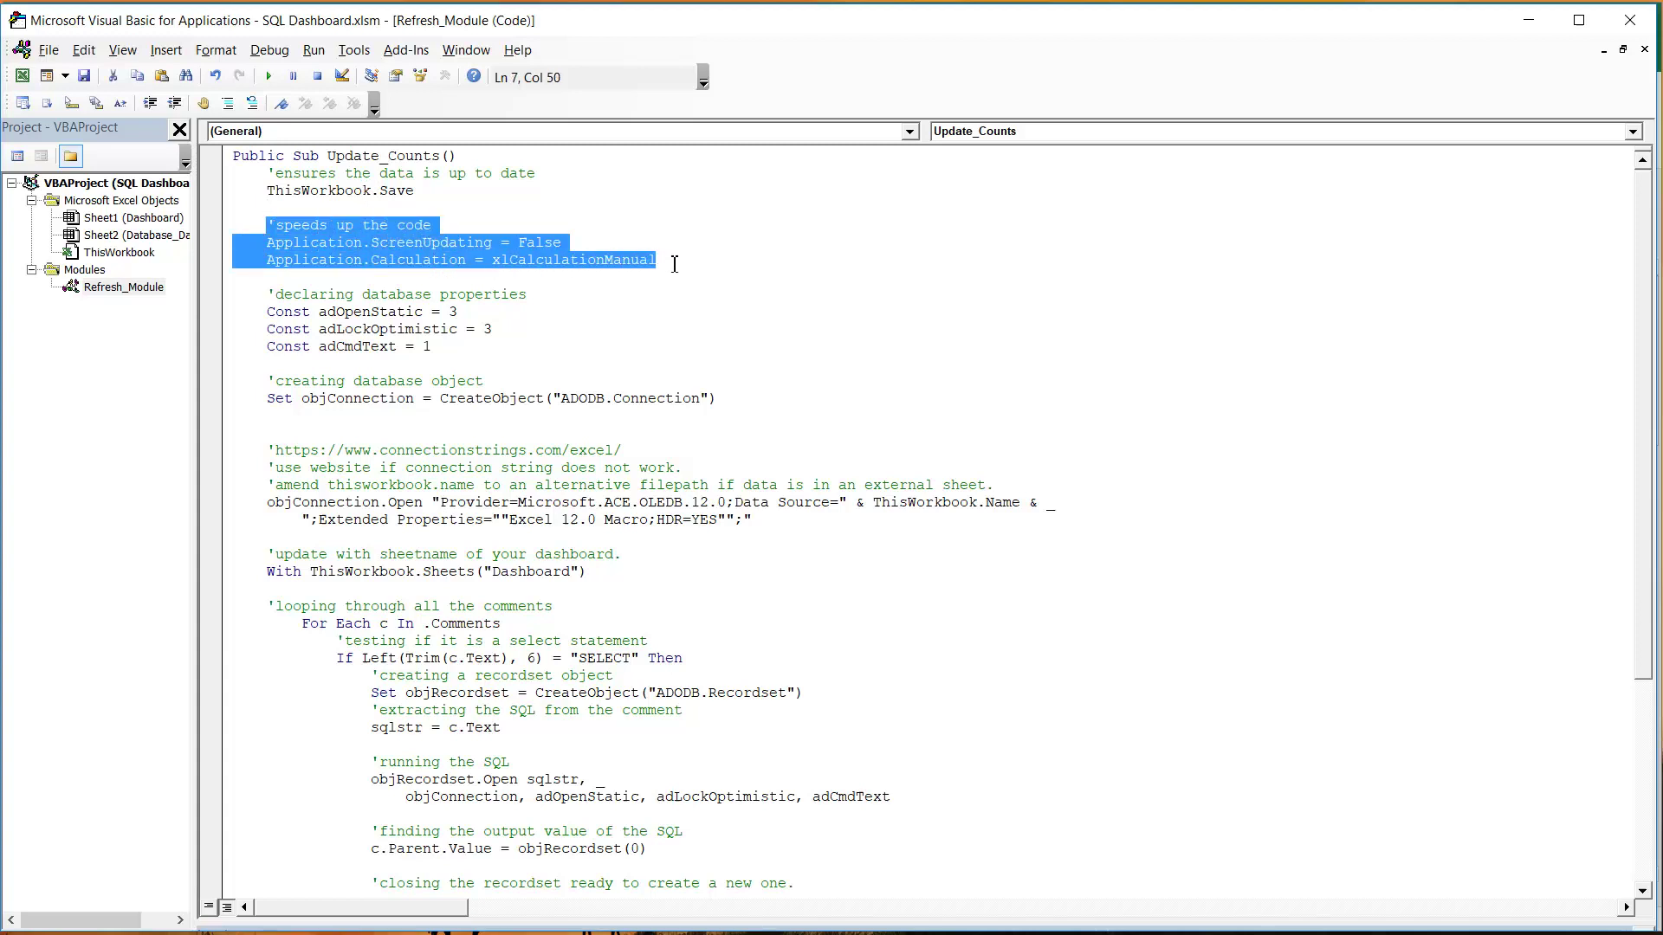
pyautogui.click(674, 262)
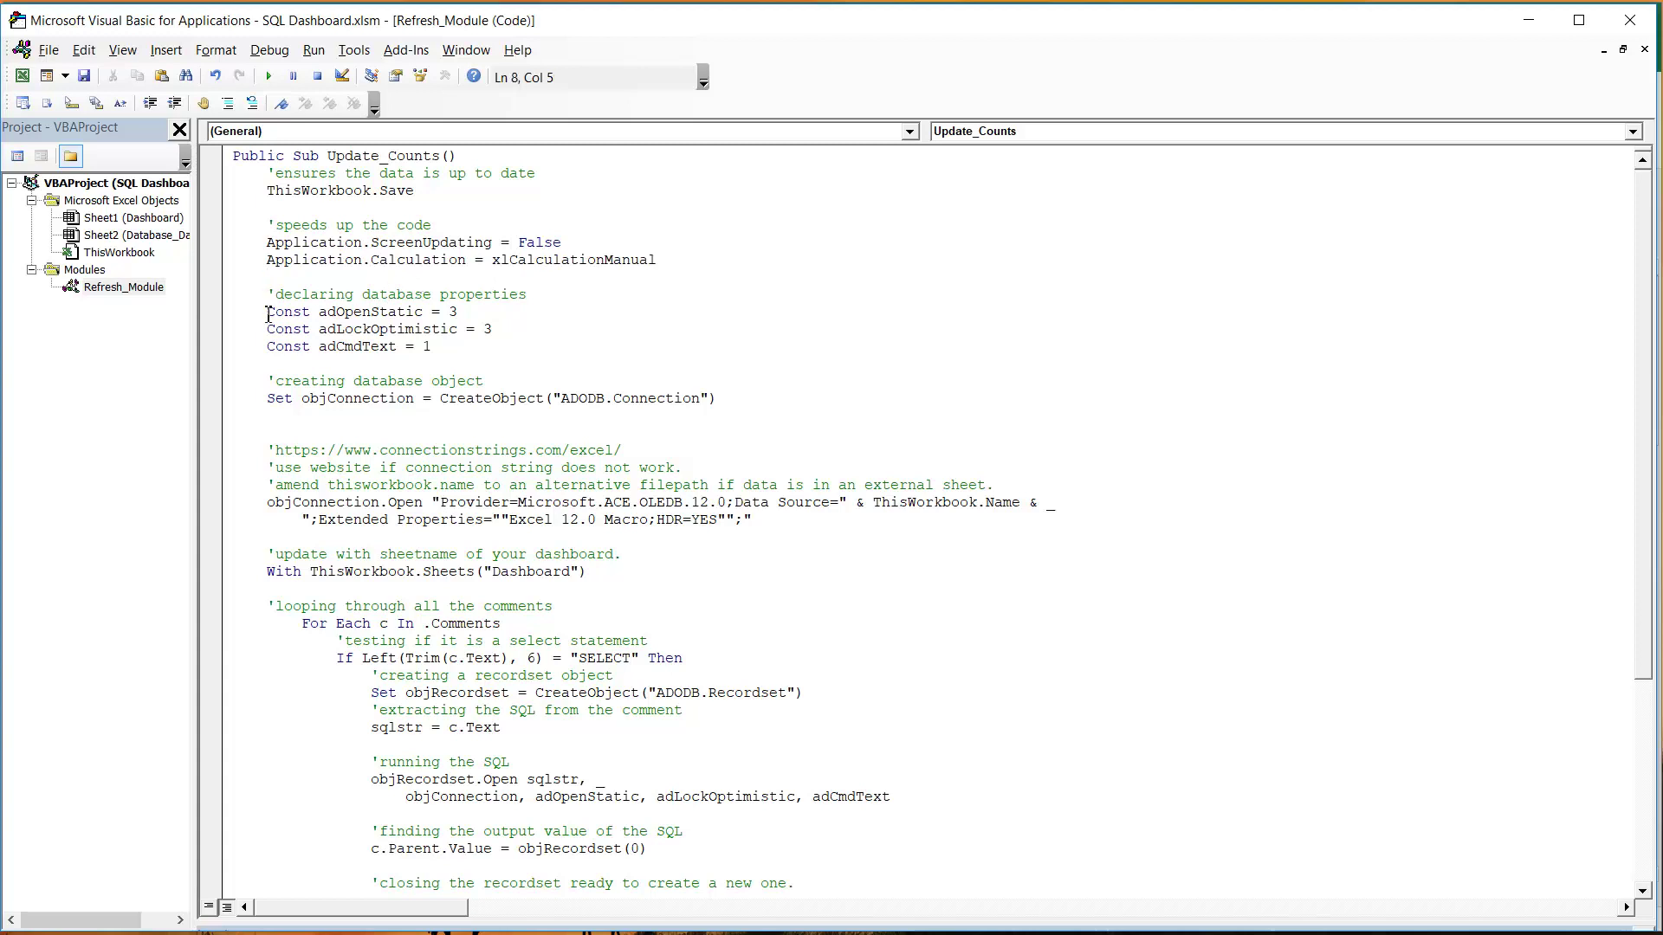
pyautogui.moveTo(267, 313); pyautogui.dragTo(491, 349)
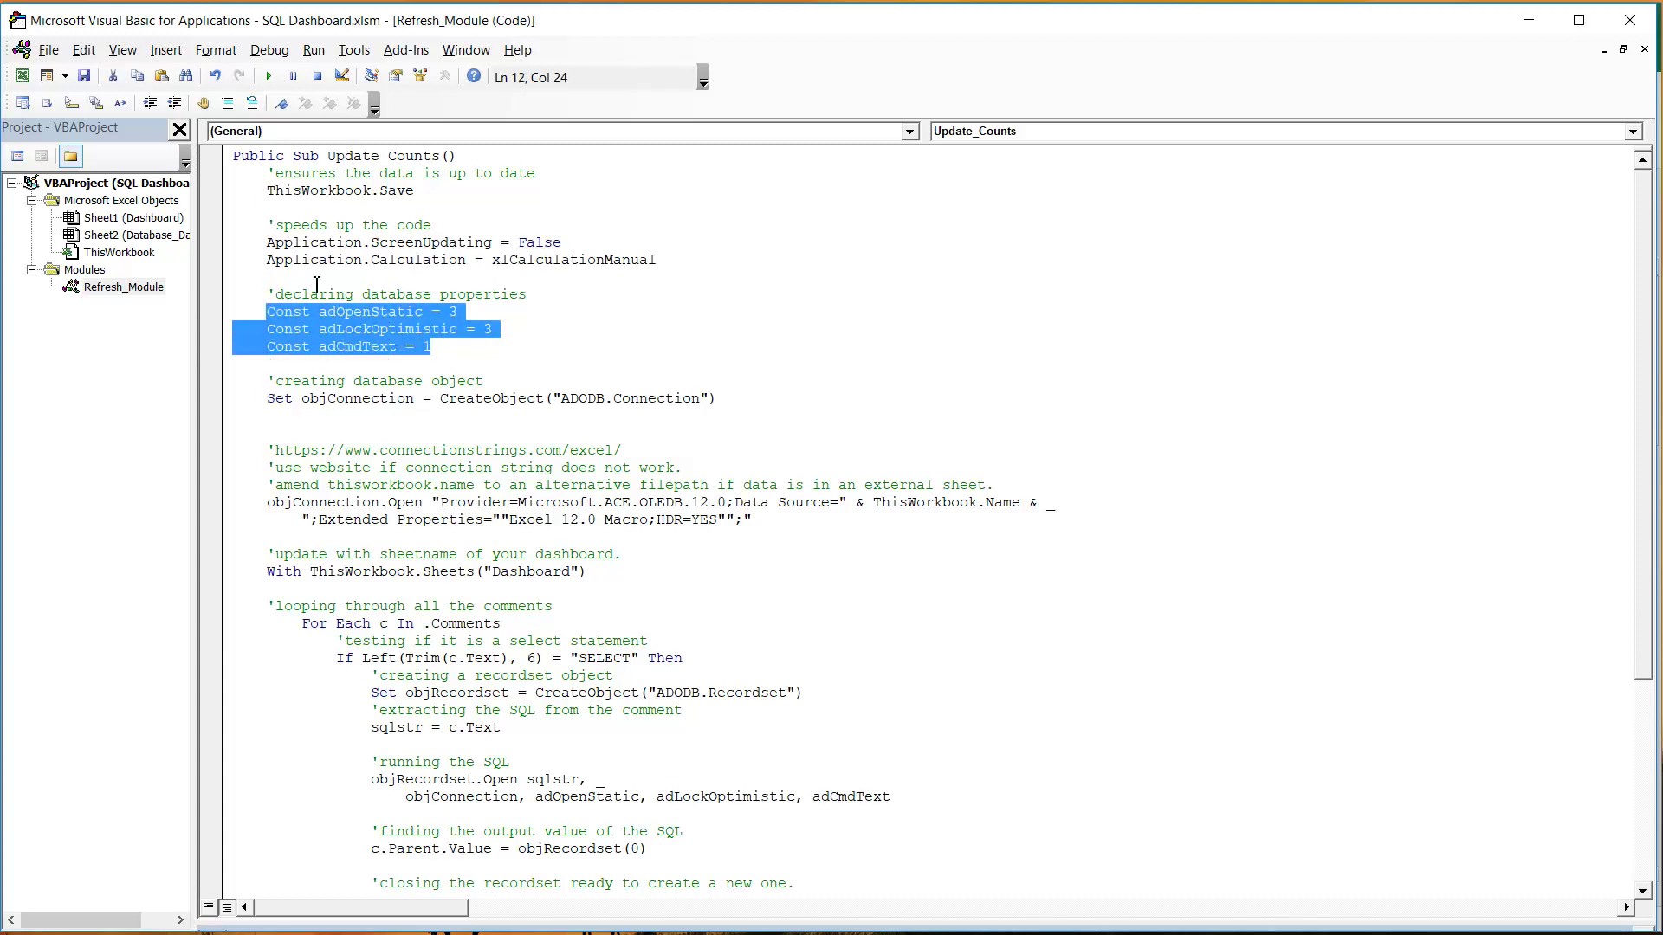
pyautogui.click(441, 349)
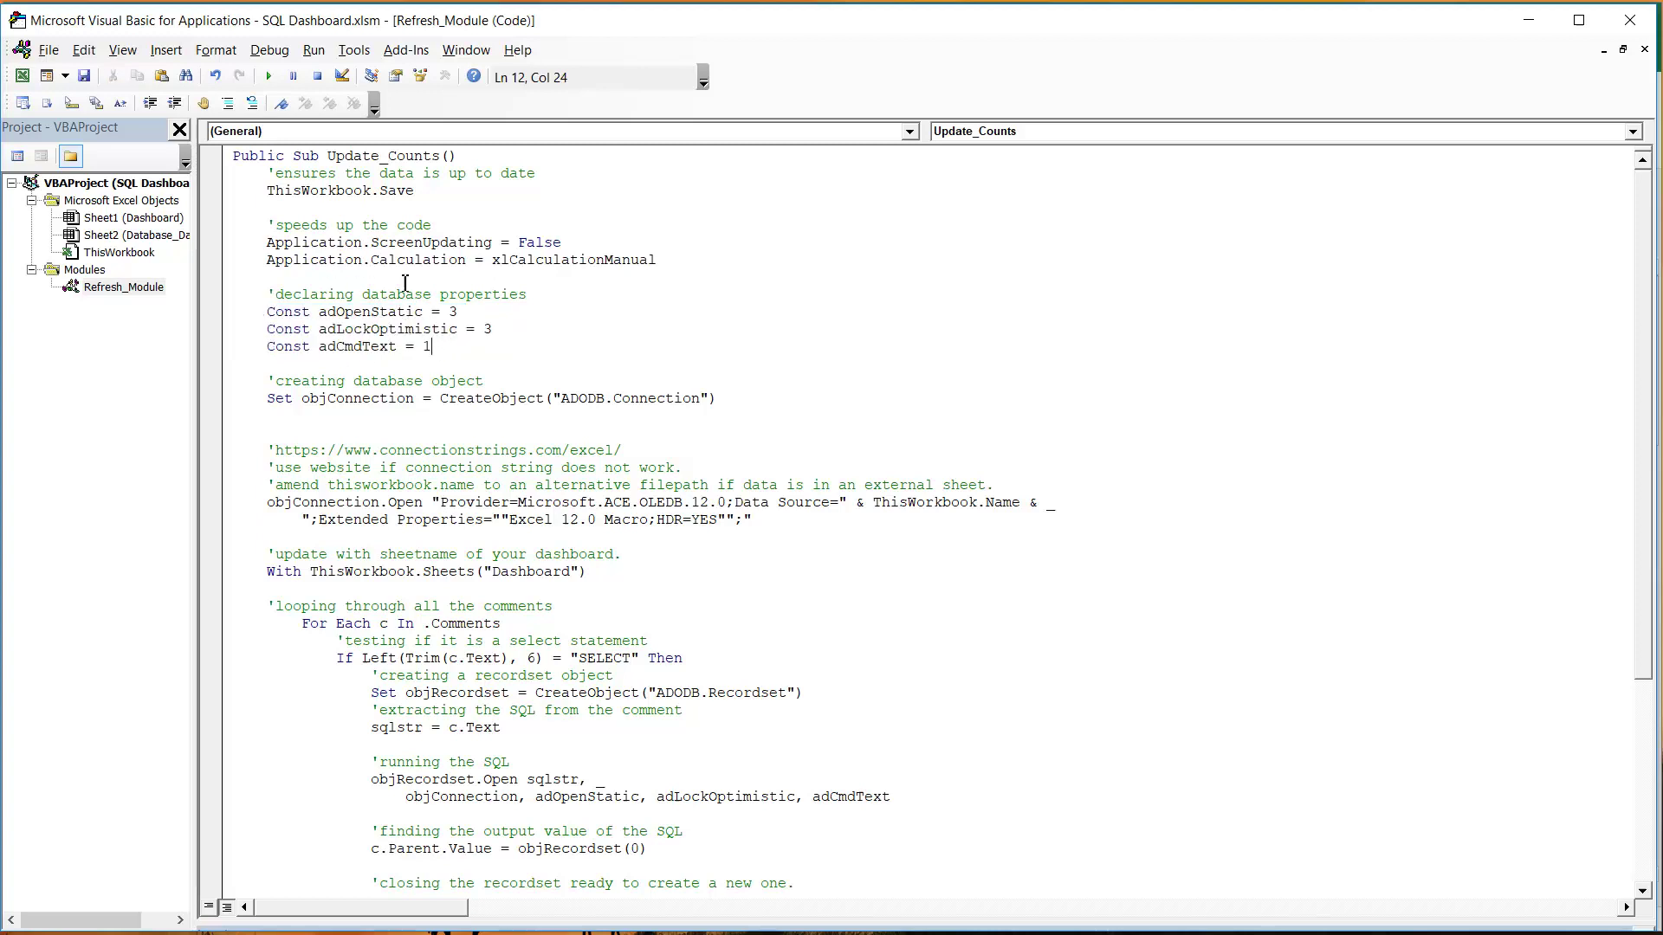
pyautogui.click(435, 366)
# Highlight the ACE.OLEDB.12.0 connection string lines and its ThisWorkbook.Name data source.
pyautogui.scroll(-1, 438, 368)
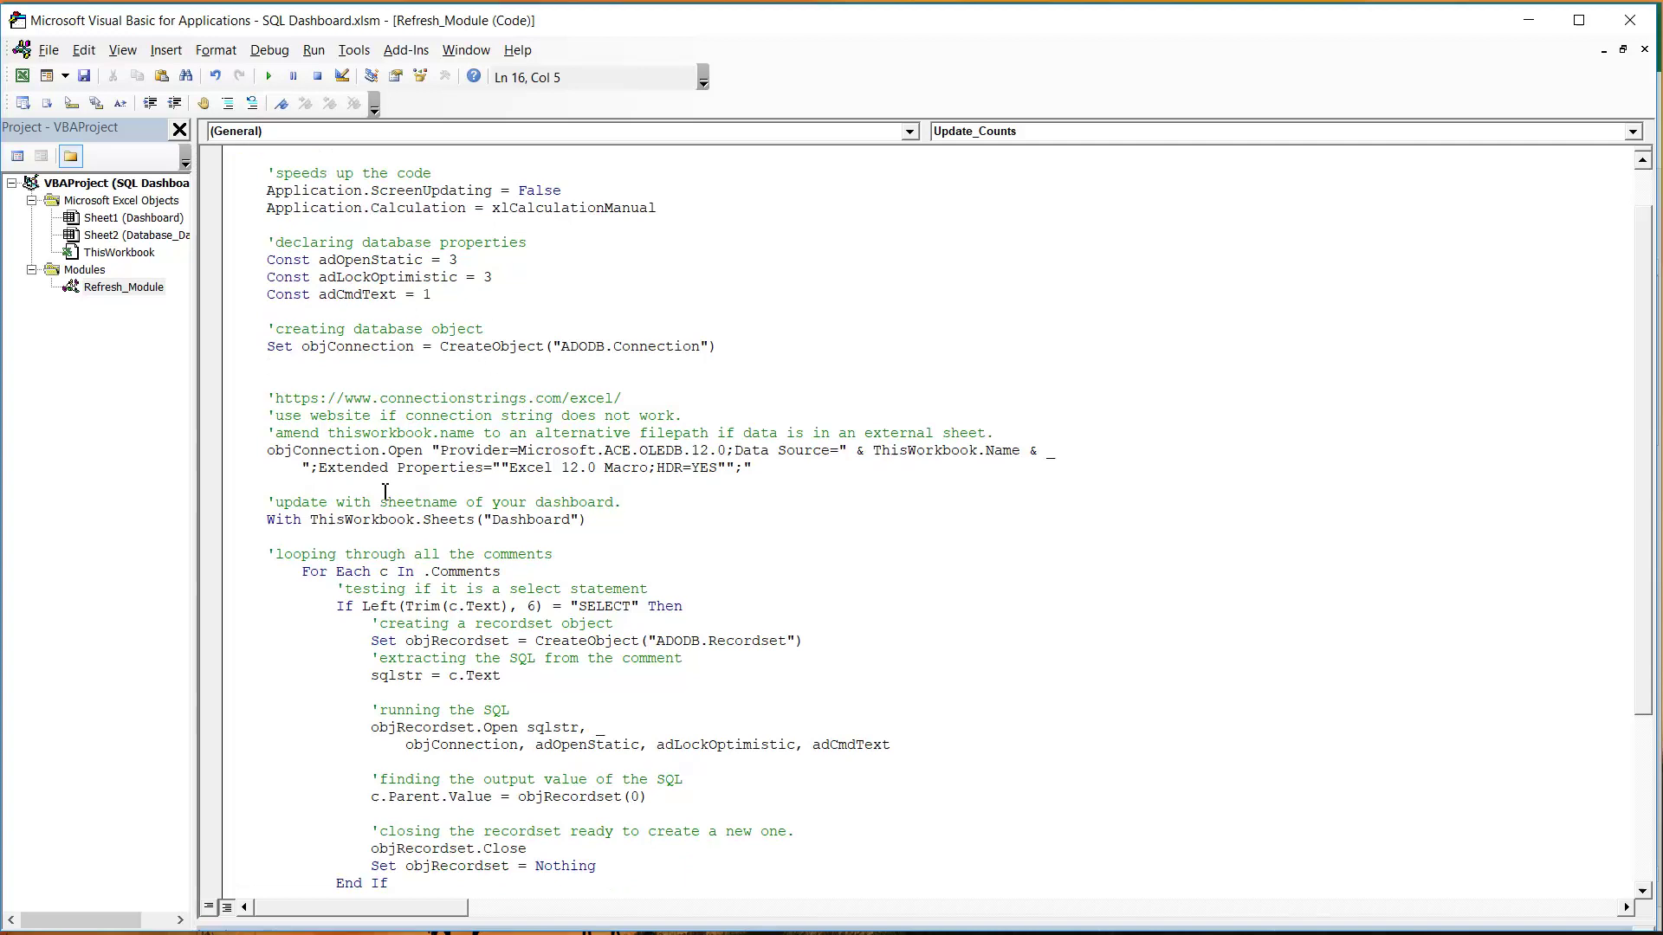
pyautogui.moveTo(272, 452); pyautogui.dragTo(765, 468)
pyautogui.click(767, 467)
pyautogui.click(535, 467)
pyautogui.moveTo(872, 451); pyautogui.dragTo(1021, 450)
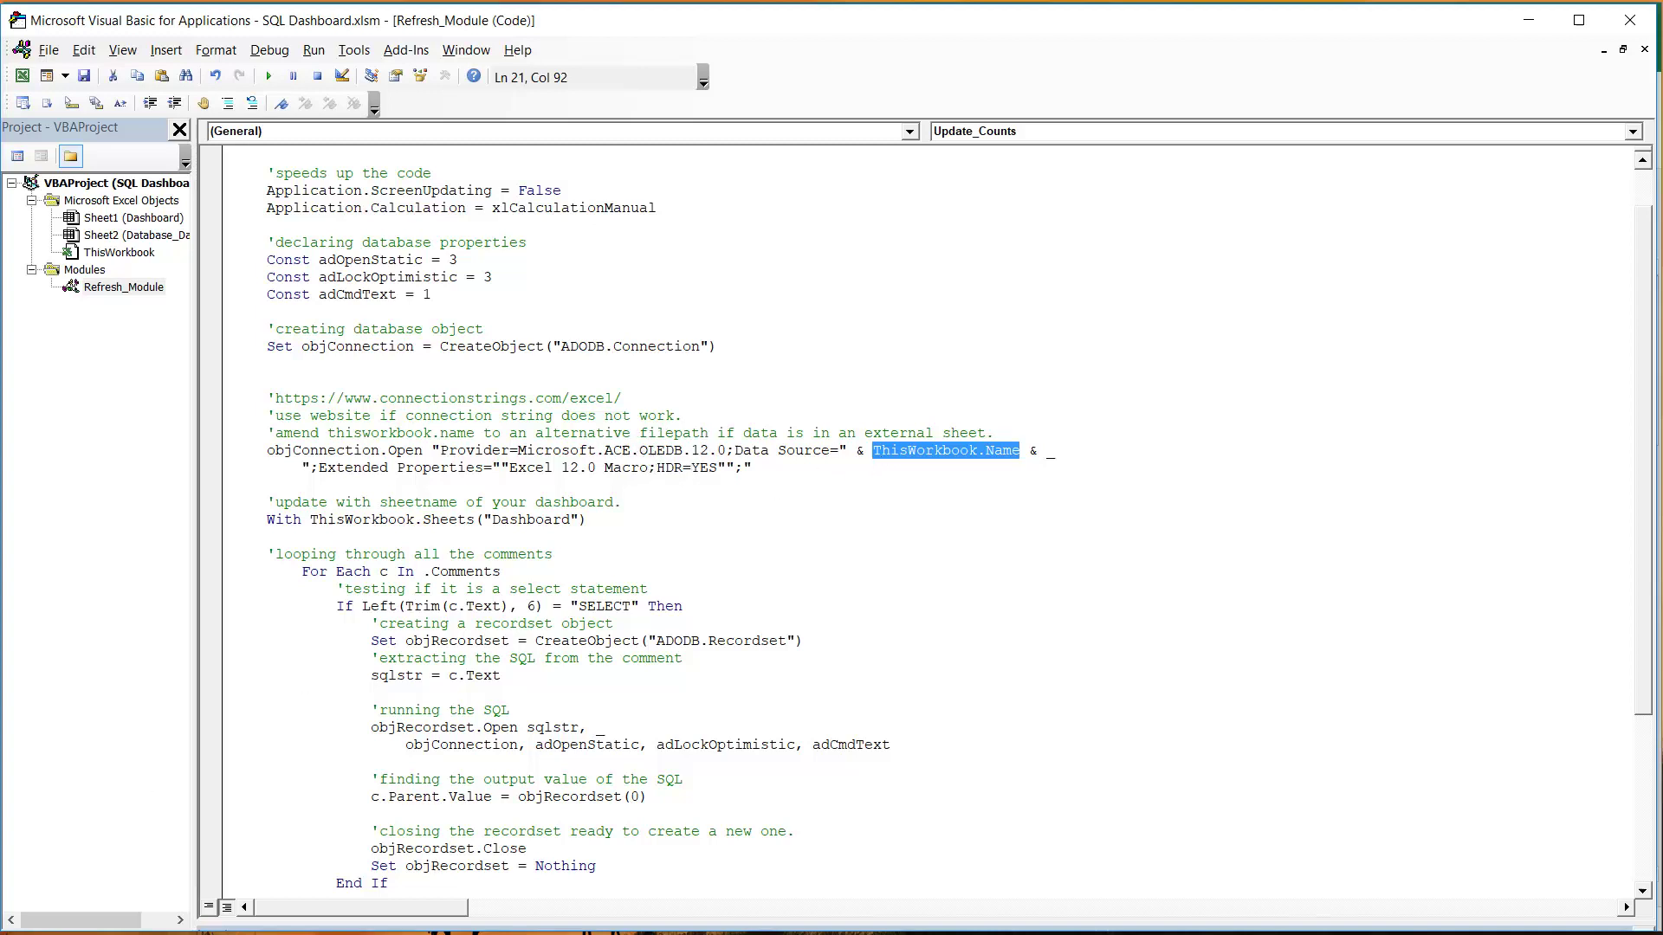
# Check the Dashboard and Database_Data sheets, then reopen the VBA editor with Alt+F11.
pyautogui.hotkey('alt', 'Tab')
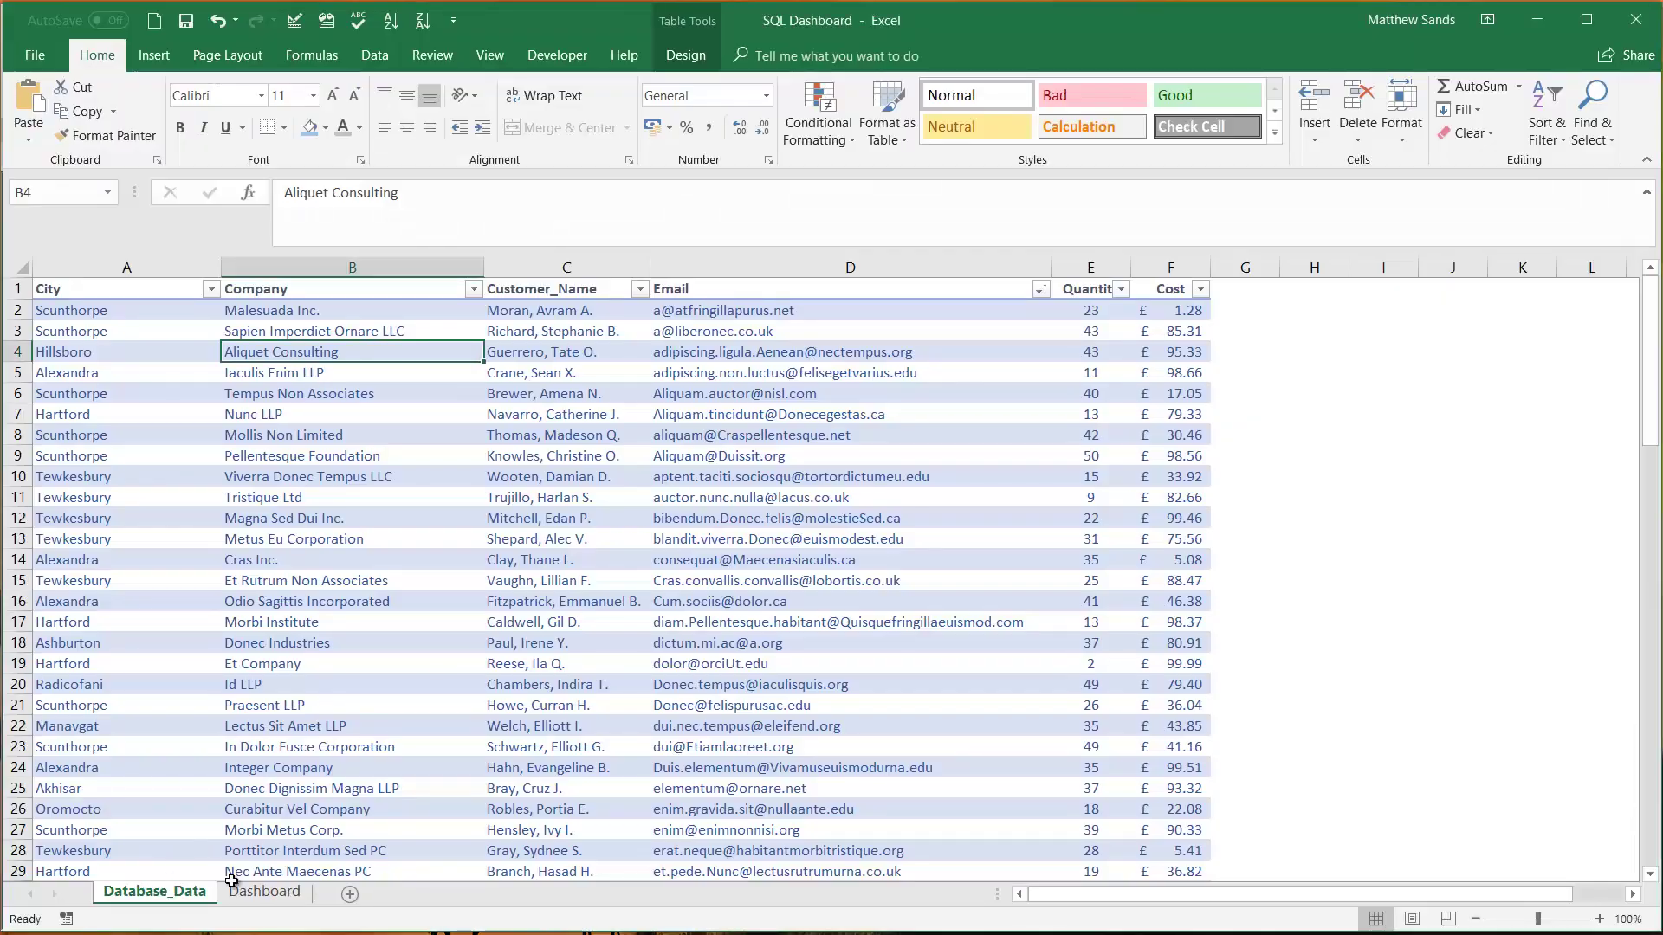
pyautogui.click(263, 892)
pyautogui.click(183, 896)
pyautogui.click(265, 891)
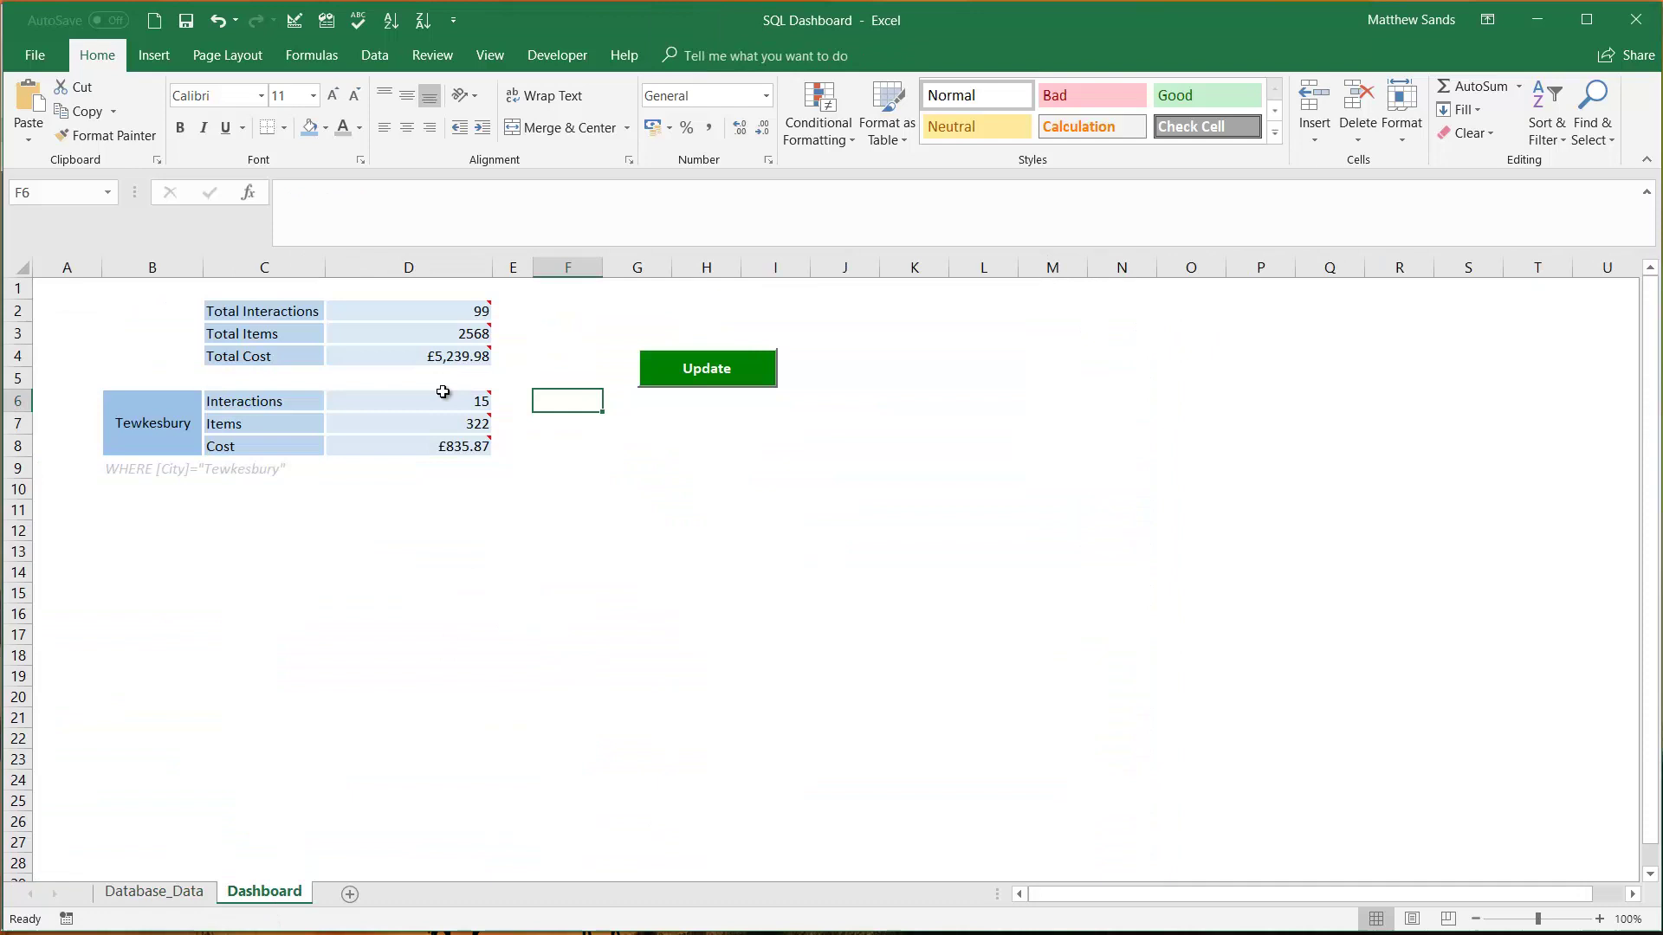
pyautogui.moveTo(458, 316)
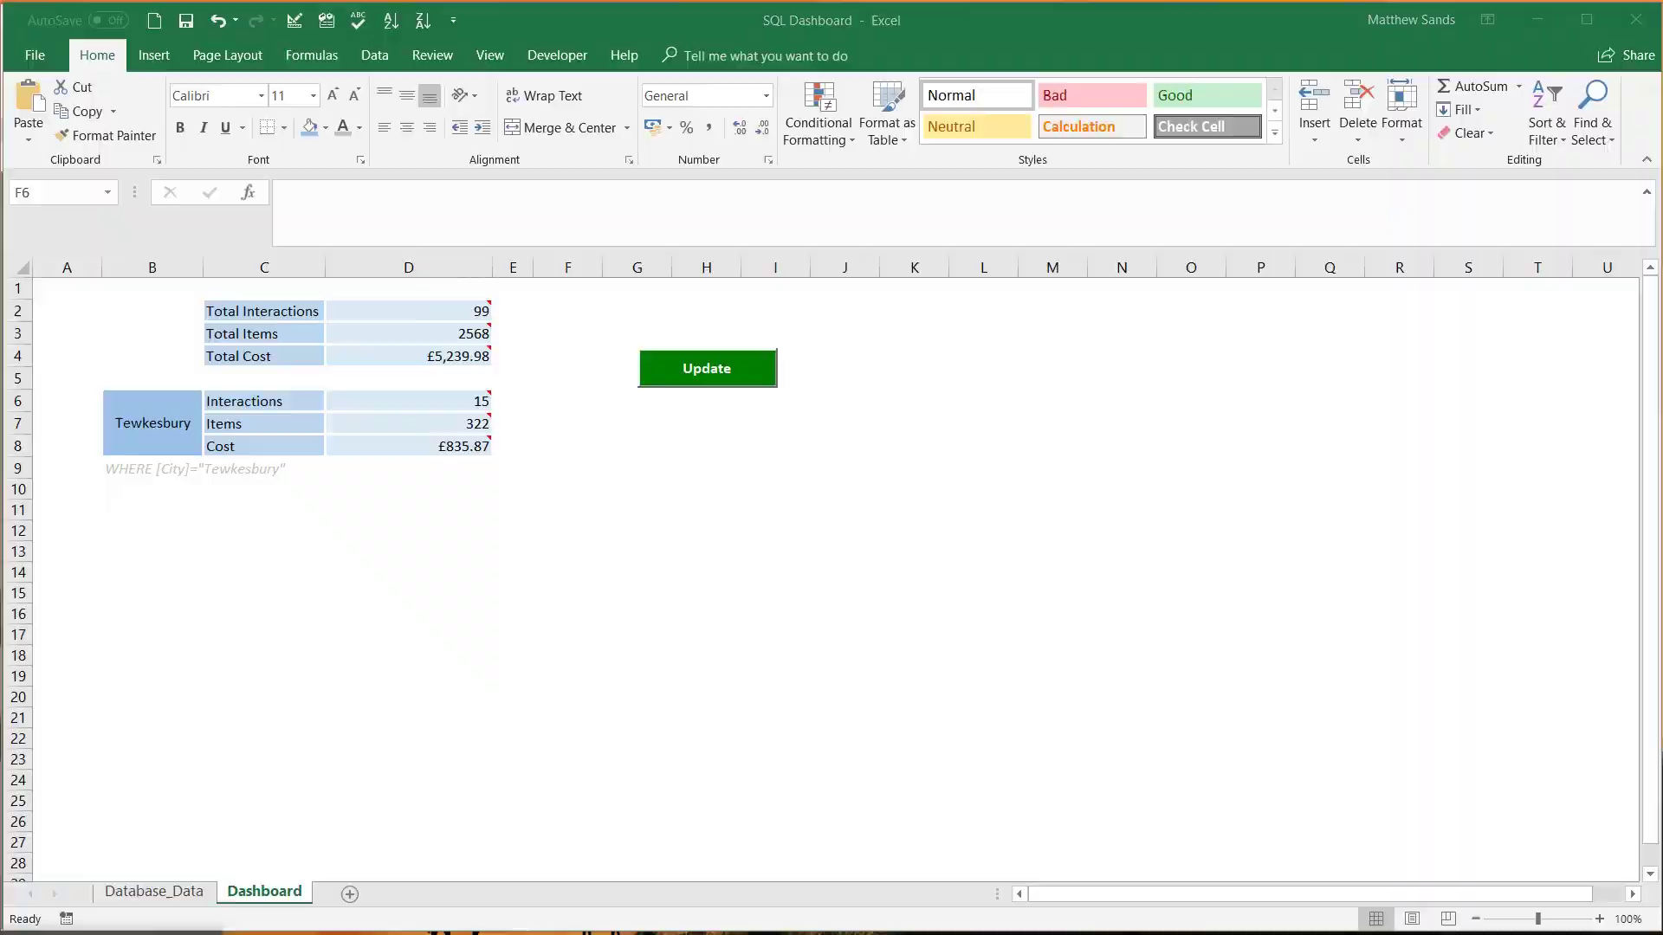
pyautogui.hotkey('alt', 'F11')
# Re-highlight ThisWorkbook.Name in the connection string, then toggle to Excel and back to the code.
pyautogui.click(897, 468)
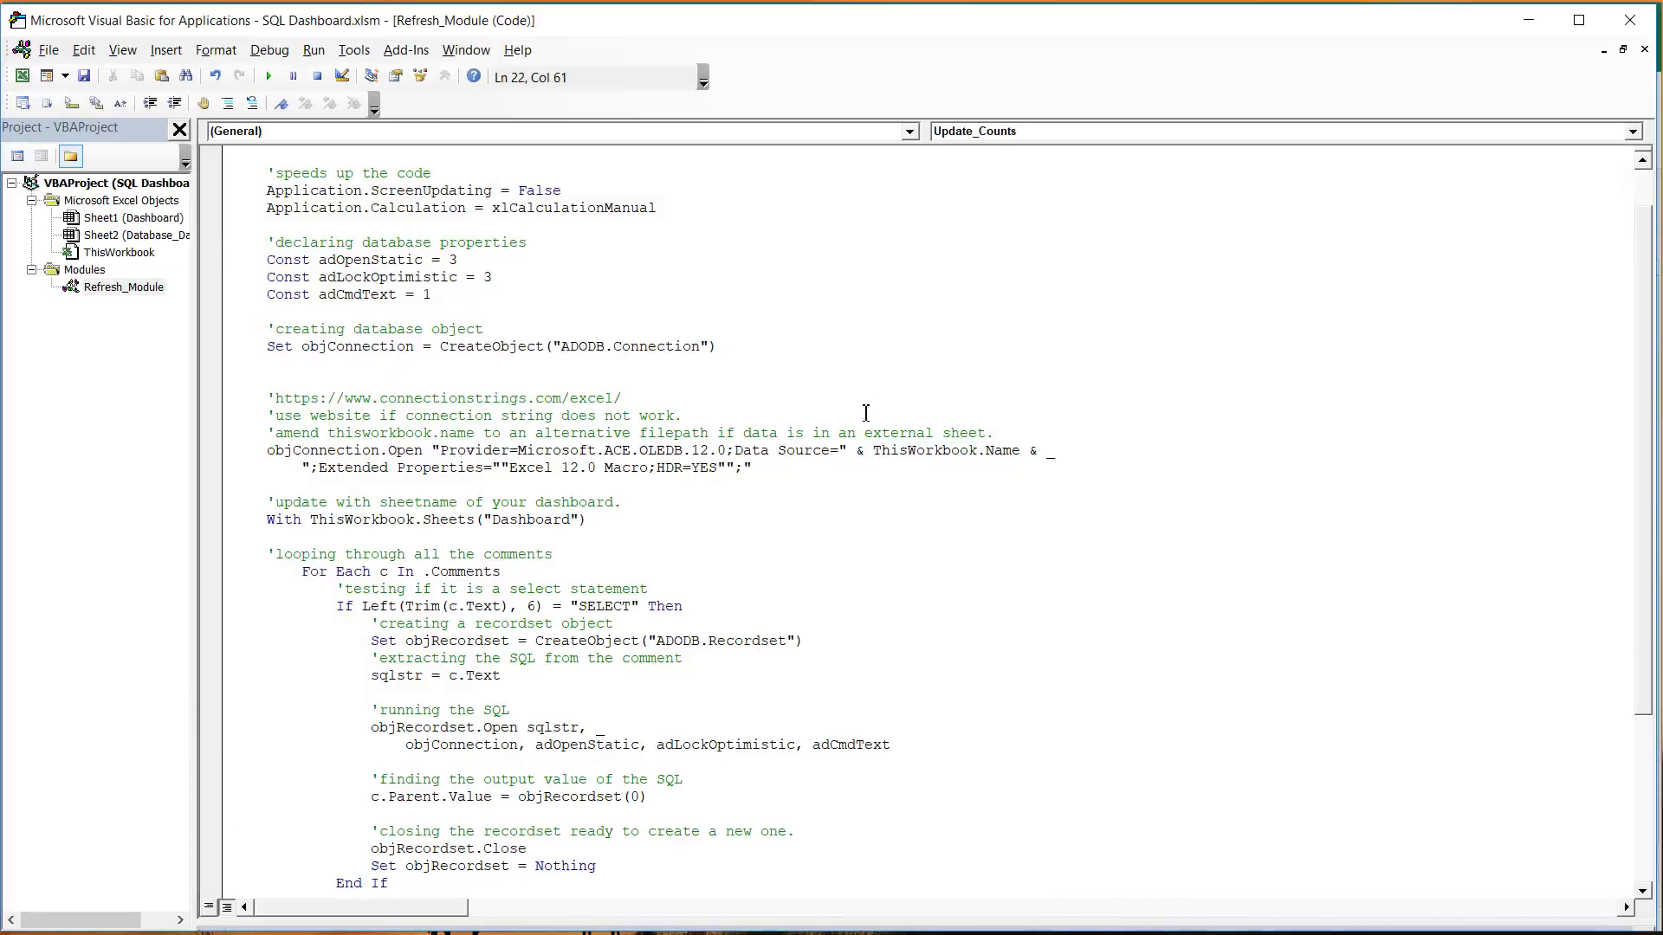
pyautogui.moveTo(873, 452); pyautogui.dragTo(1023, 454)
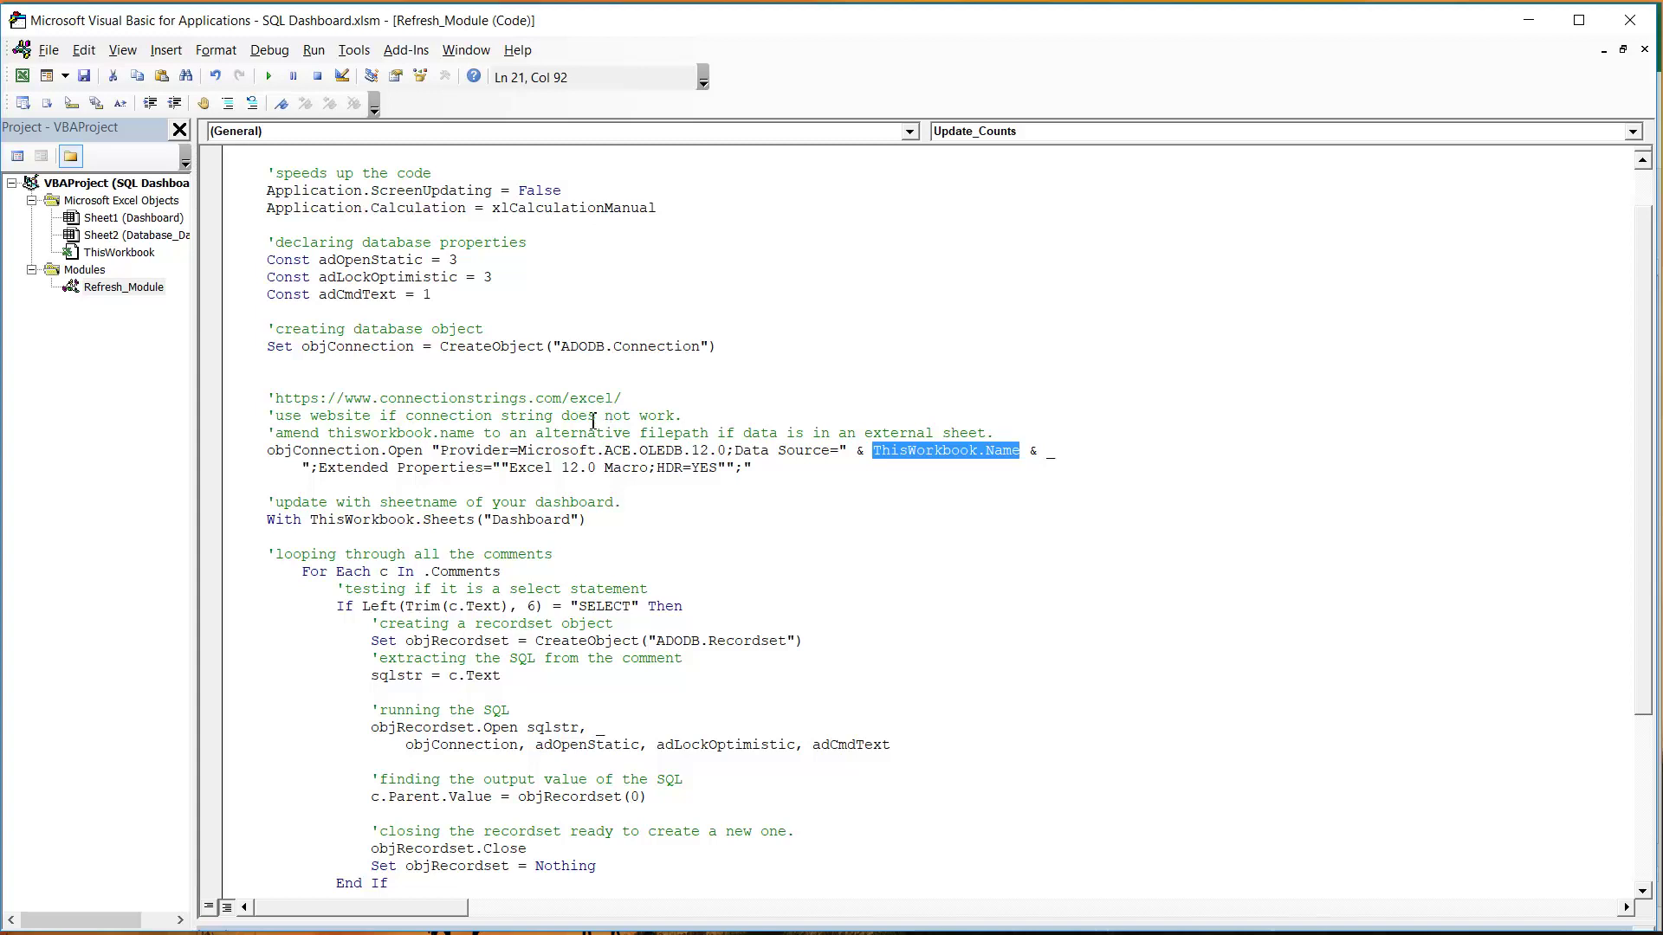
pyautogui.click(460, 530)
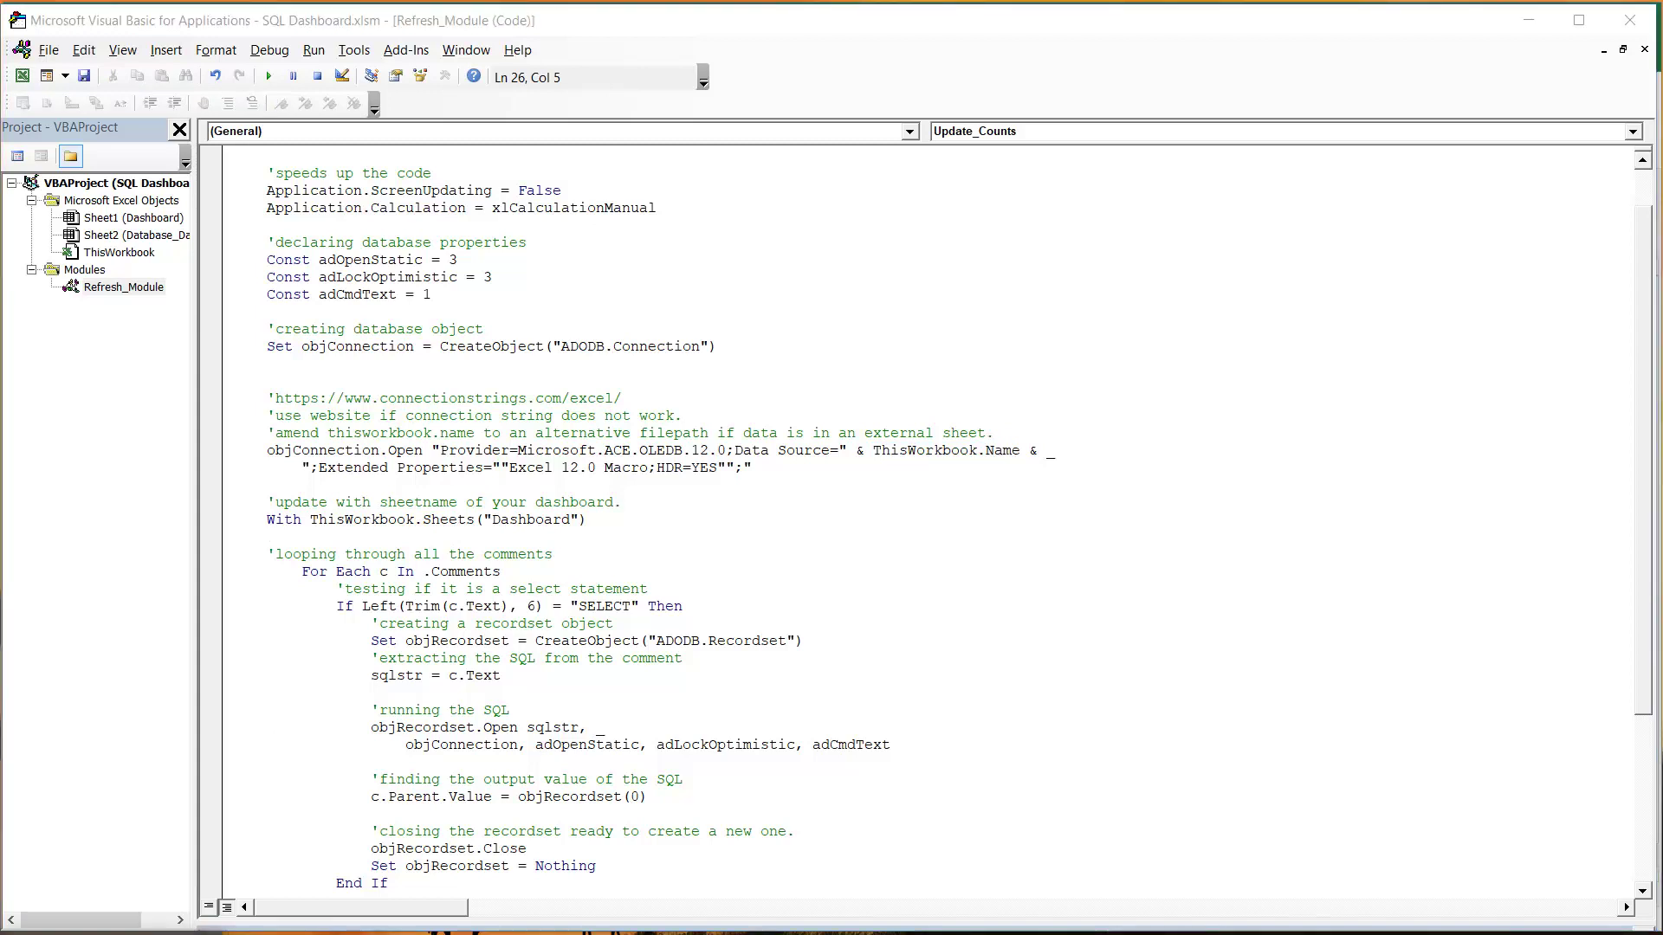
pyautogui.hotkey('alt', 'F11')
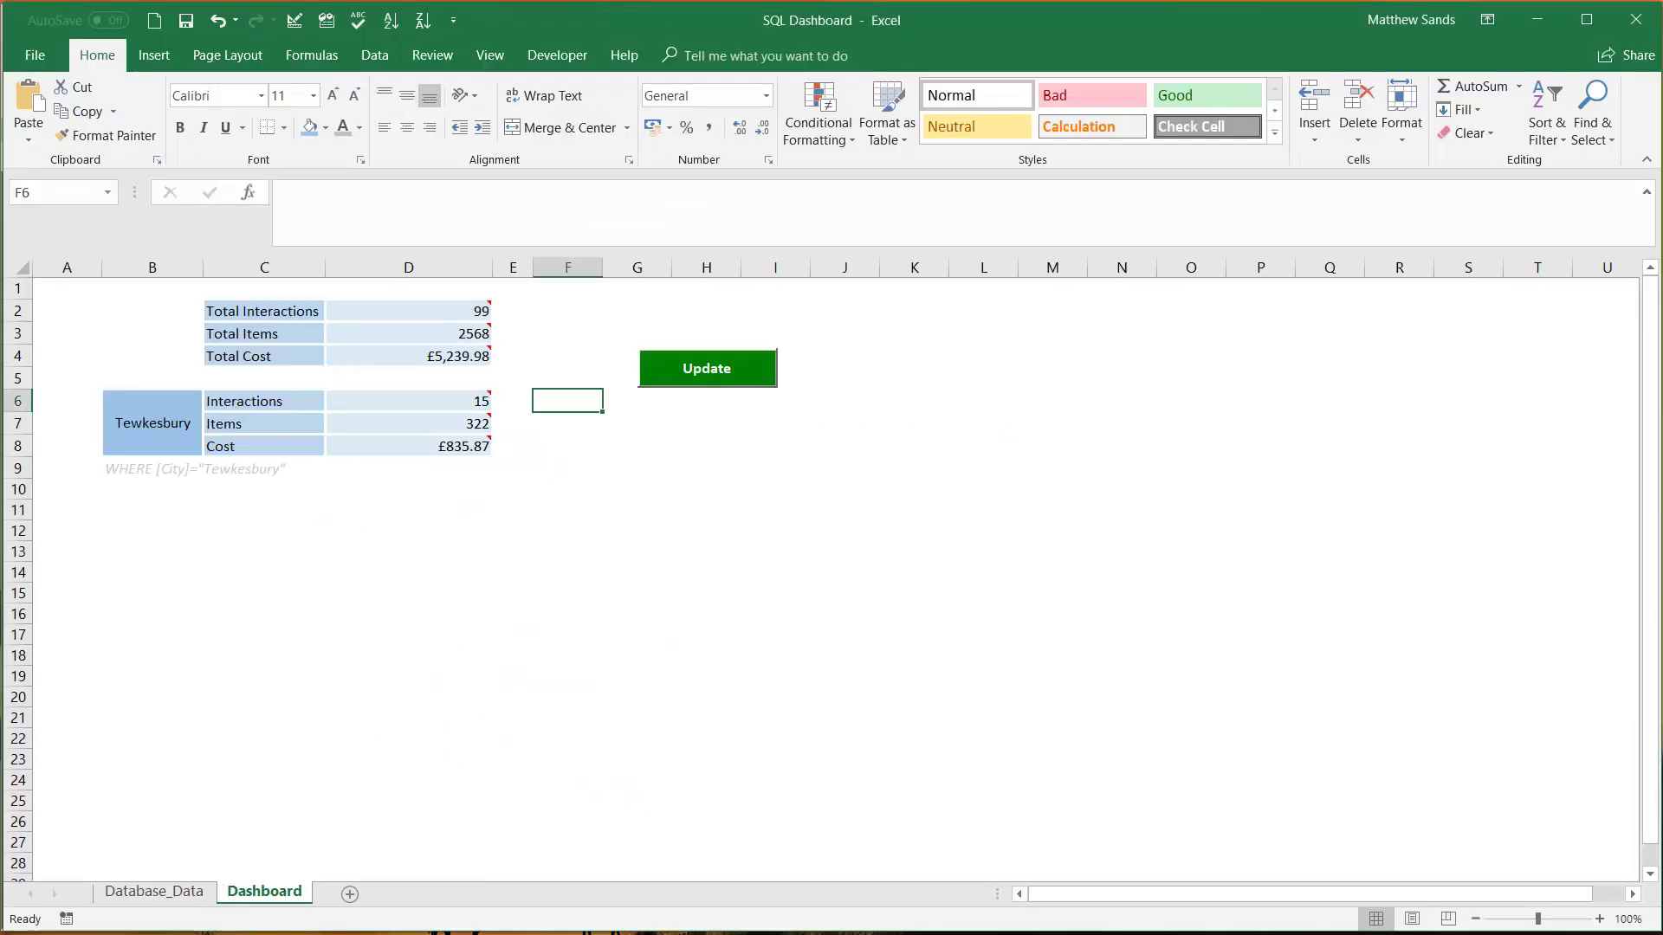
pyautogui.hotkey('alt', 'F11')
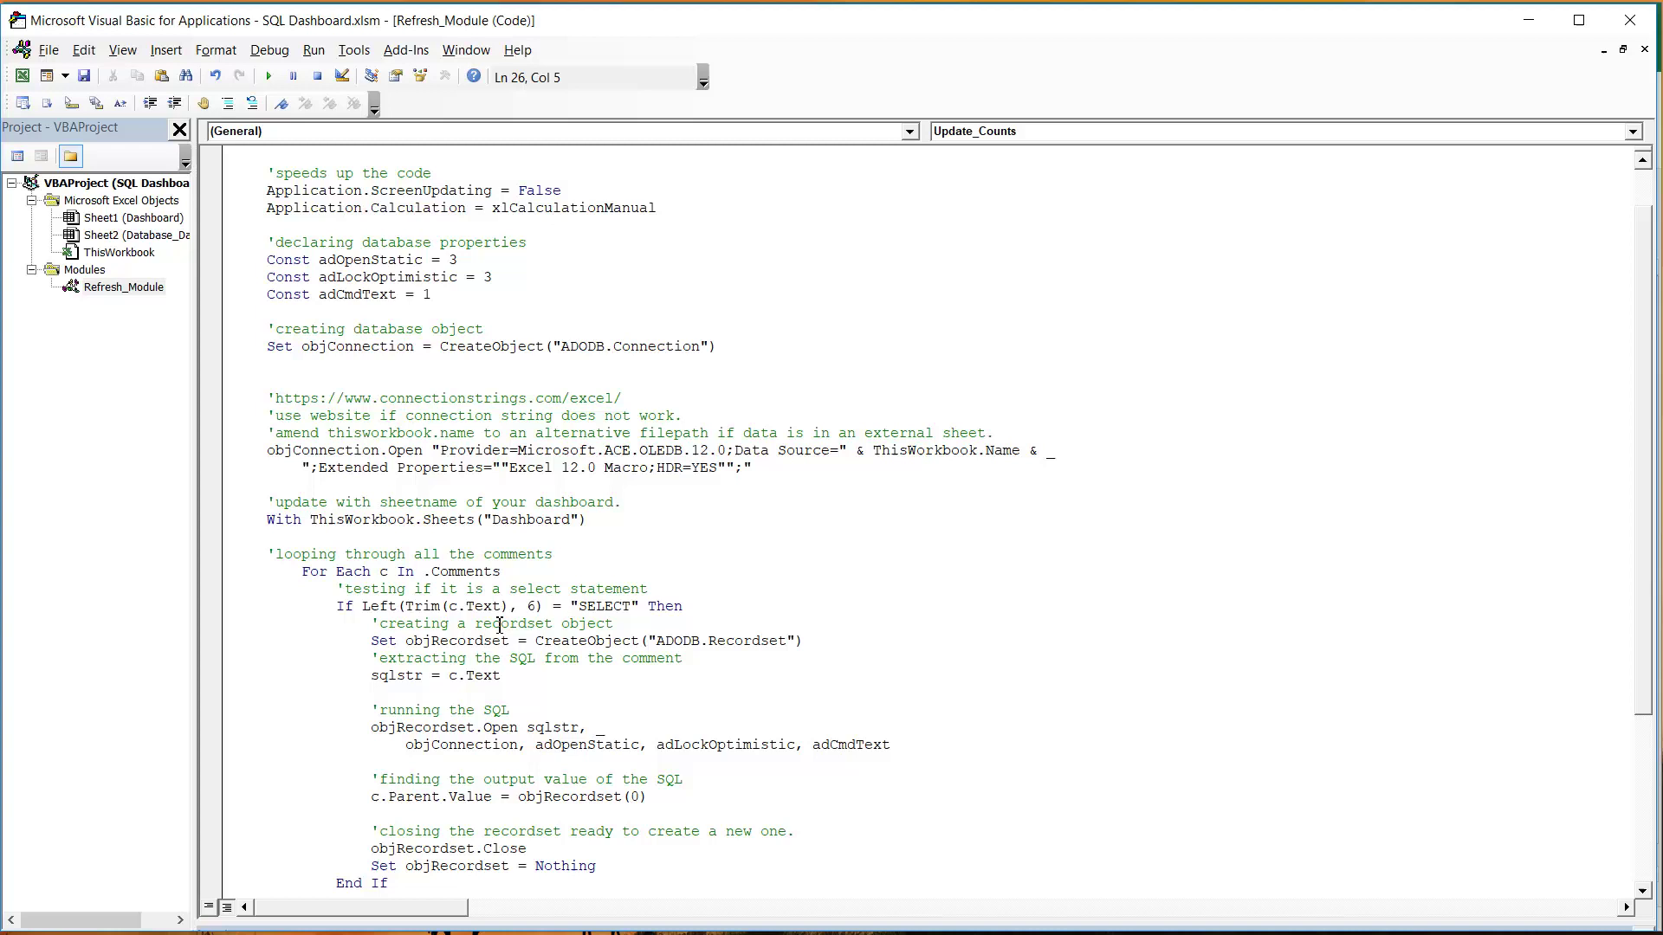
# Highlight the Dashboard With block, the For Each comment loop and the If SELECT check.
pyautogui.scroll(-3, 383, 518)
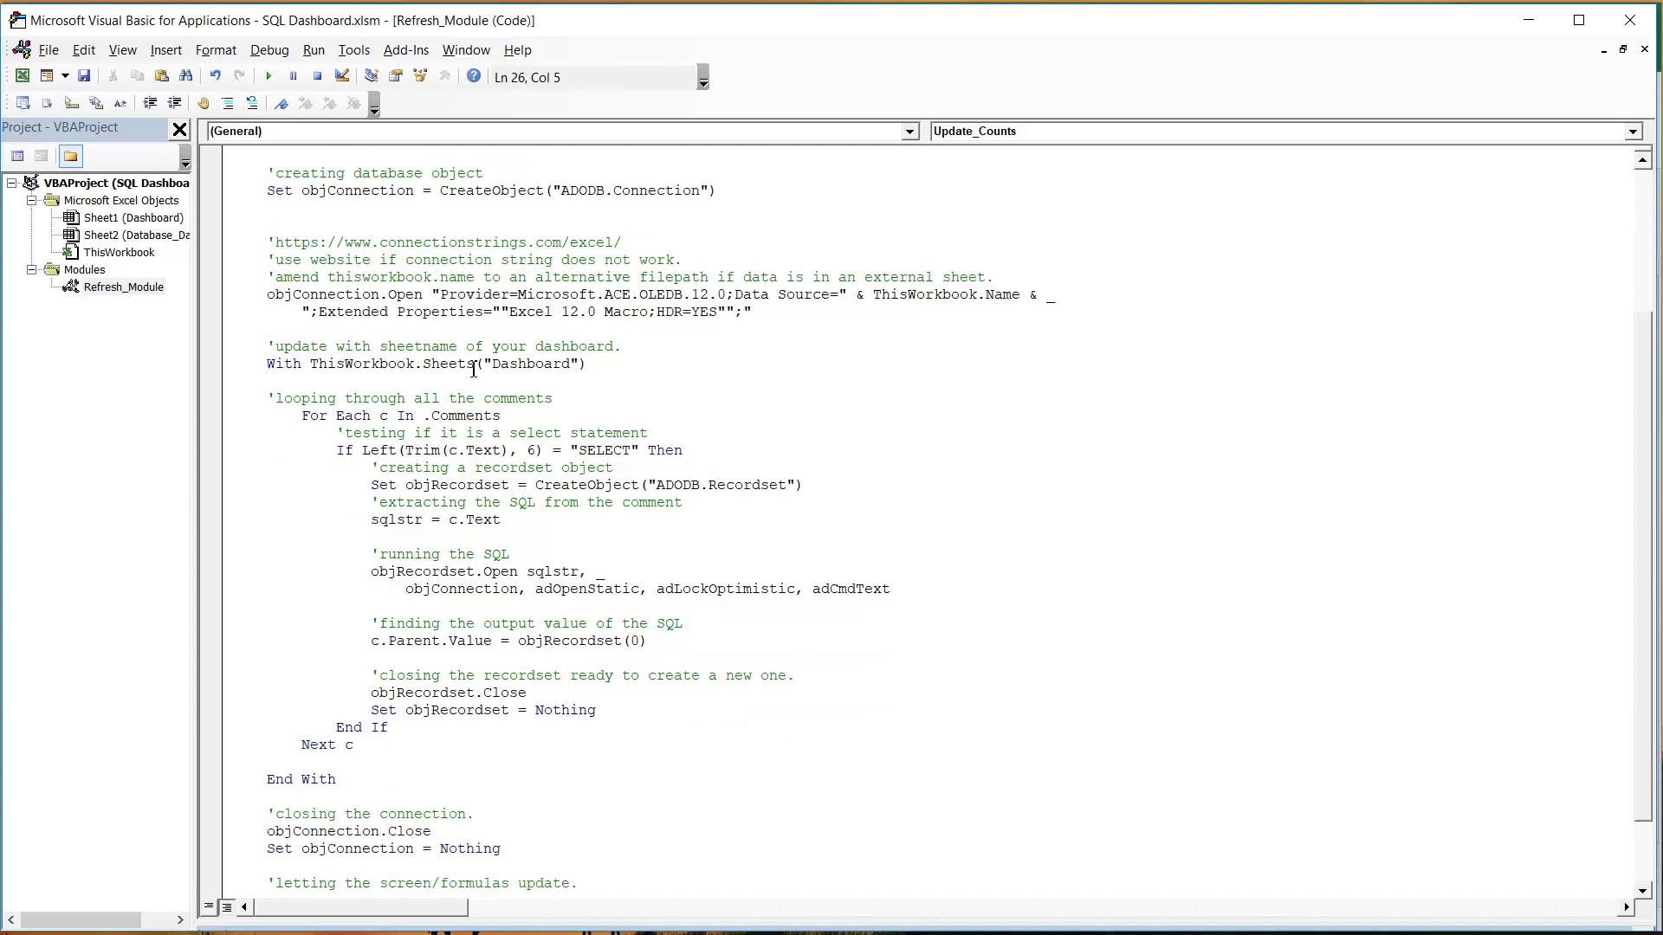
pyautogui.click(574, 385)
pyautogui.press('Home')
pyautogui.moveTo(388, 782); pyautogui.dragTo(444, 368)
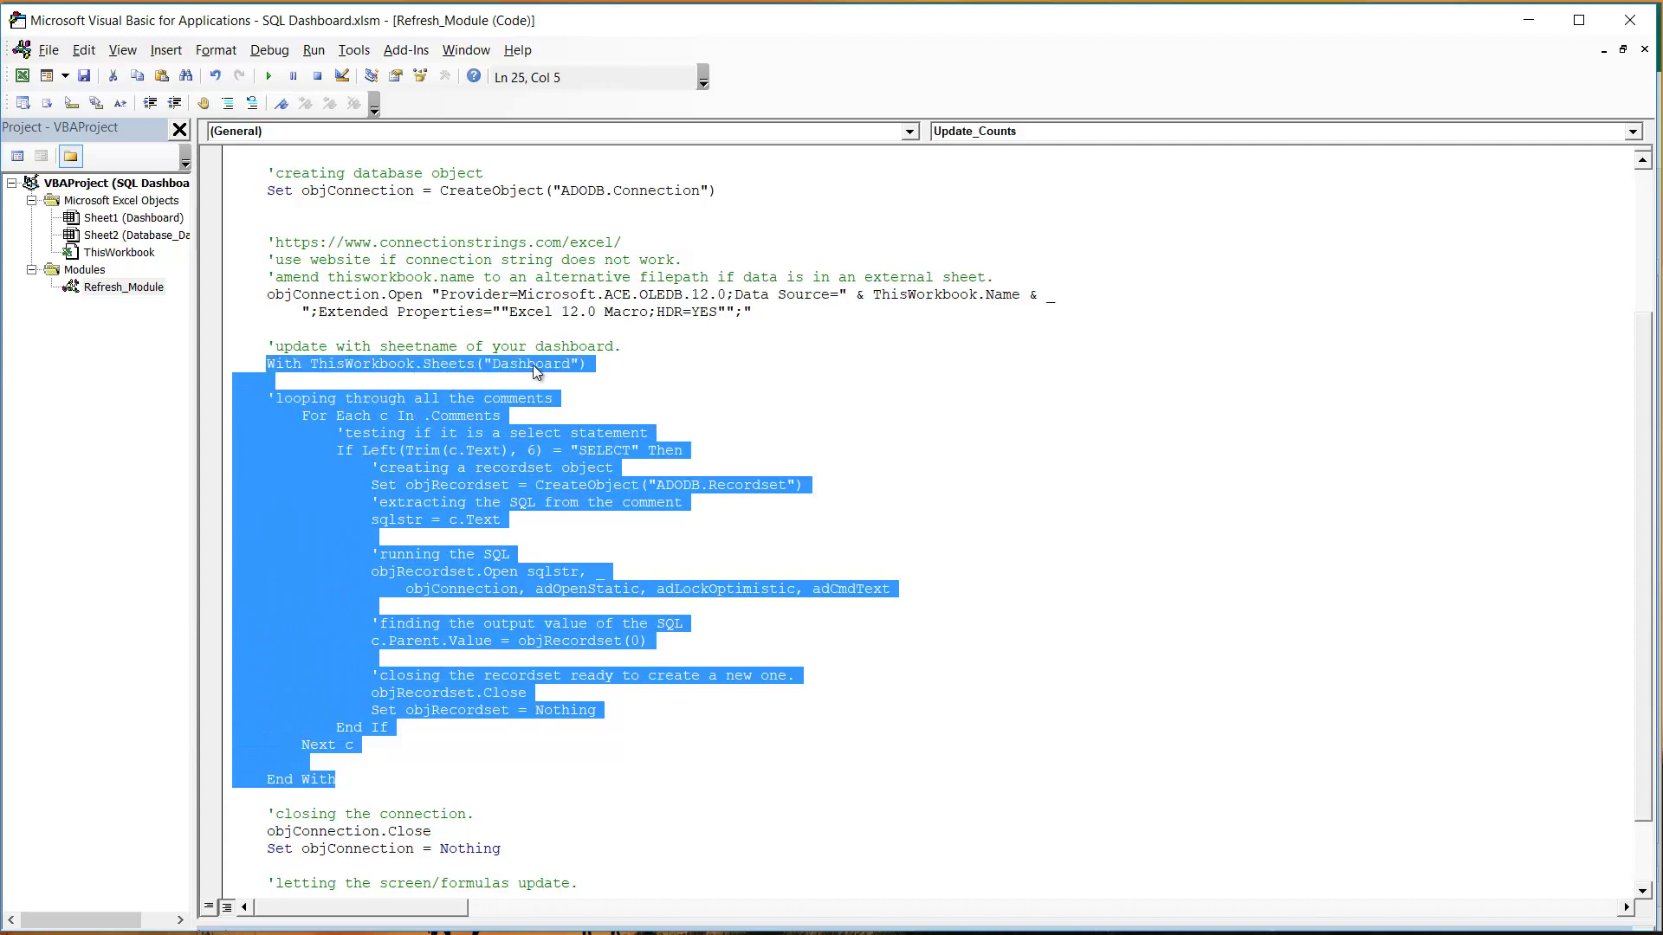
pyautogui.click(428, 376)
pyautogui.moveTo(328, 398); pyautogui.dragTo(448, 398)
pyautogui.moveTo(301, 417); pyautogui.dragTo(507, 421)
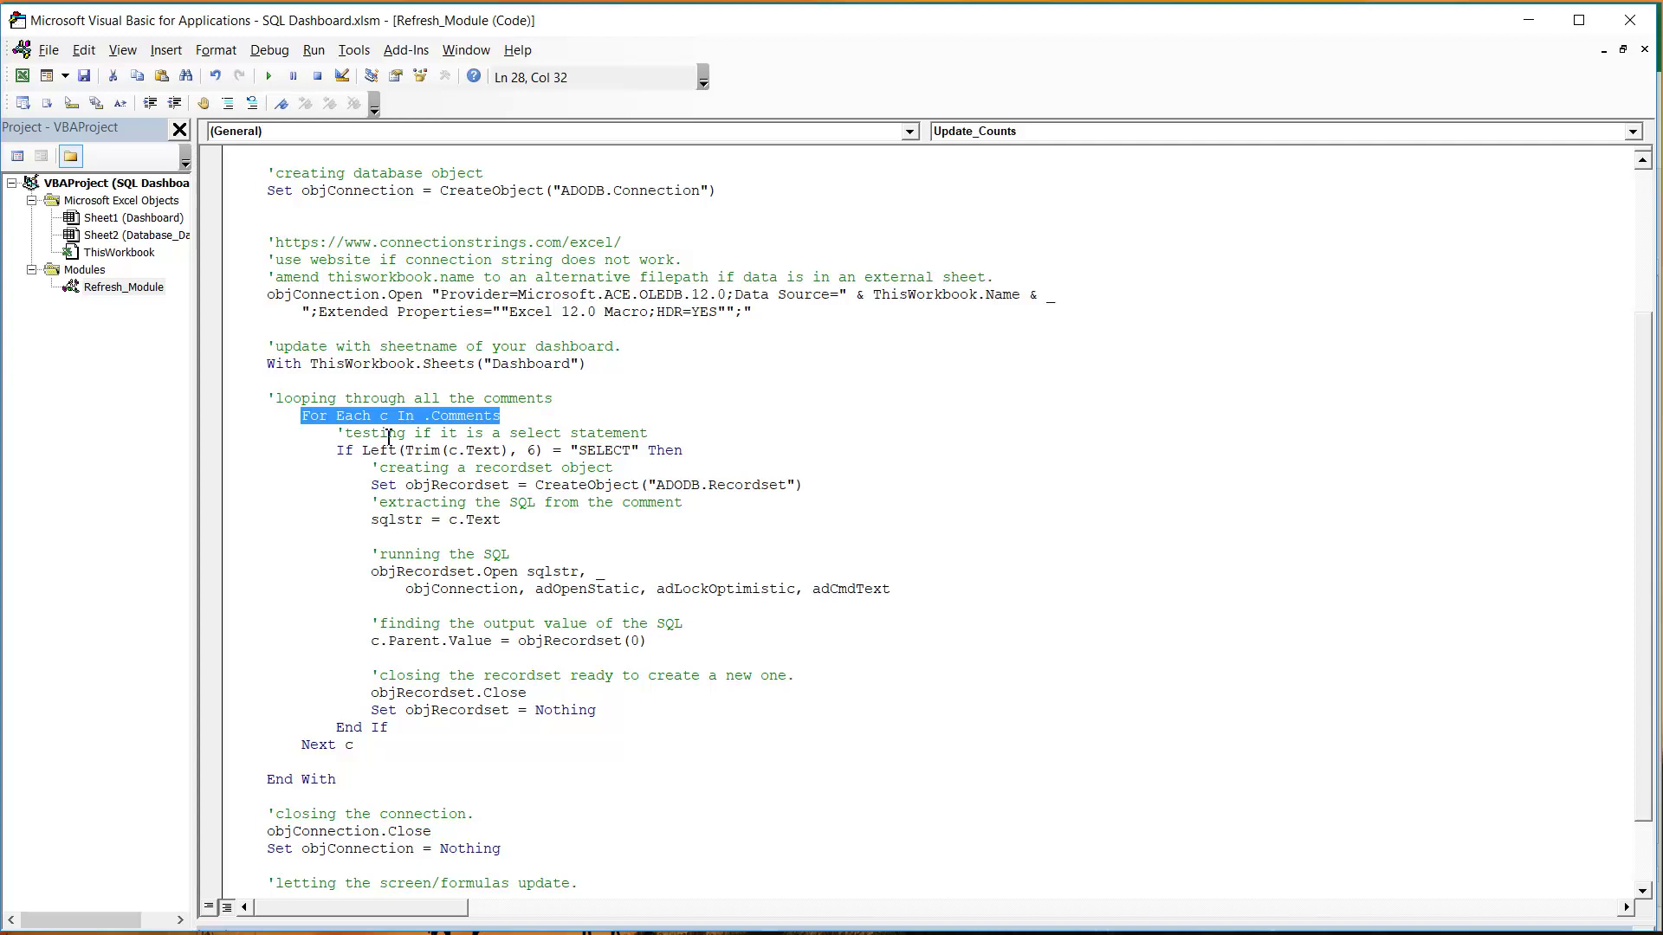
pyautogui.click(521, 414)
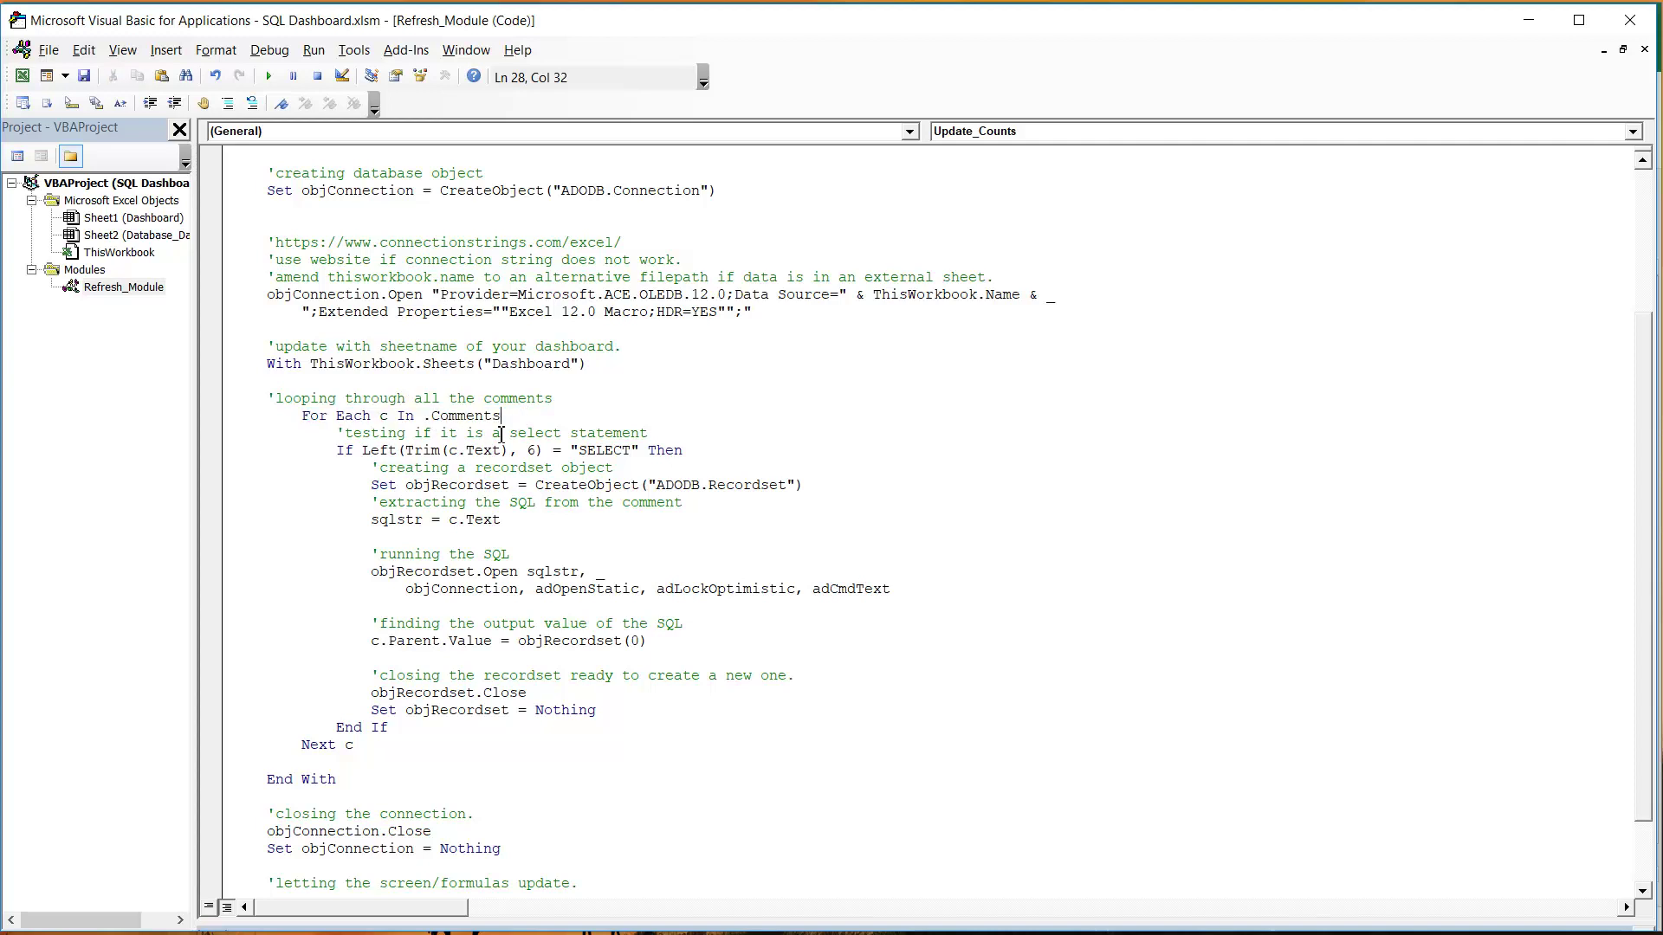
pyautogui.moveTo(337, 452); pyautogui.dragTo(638, 446)
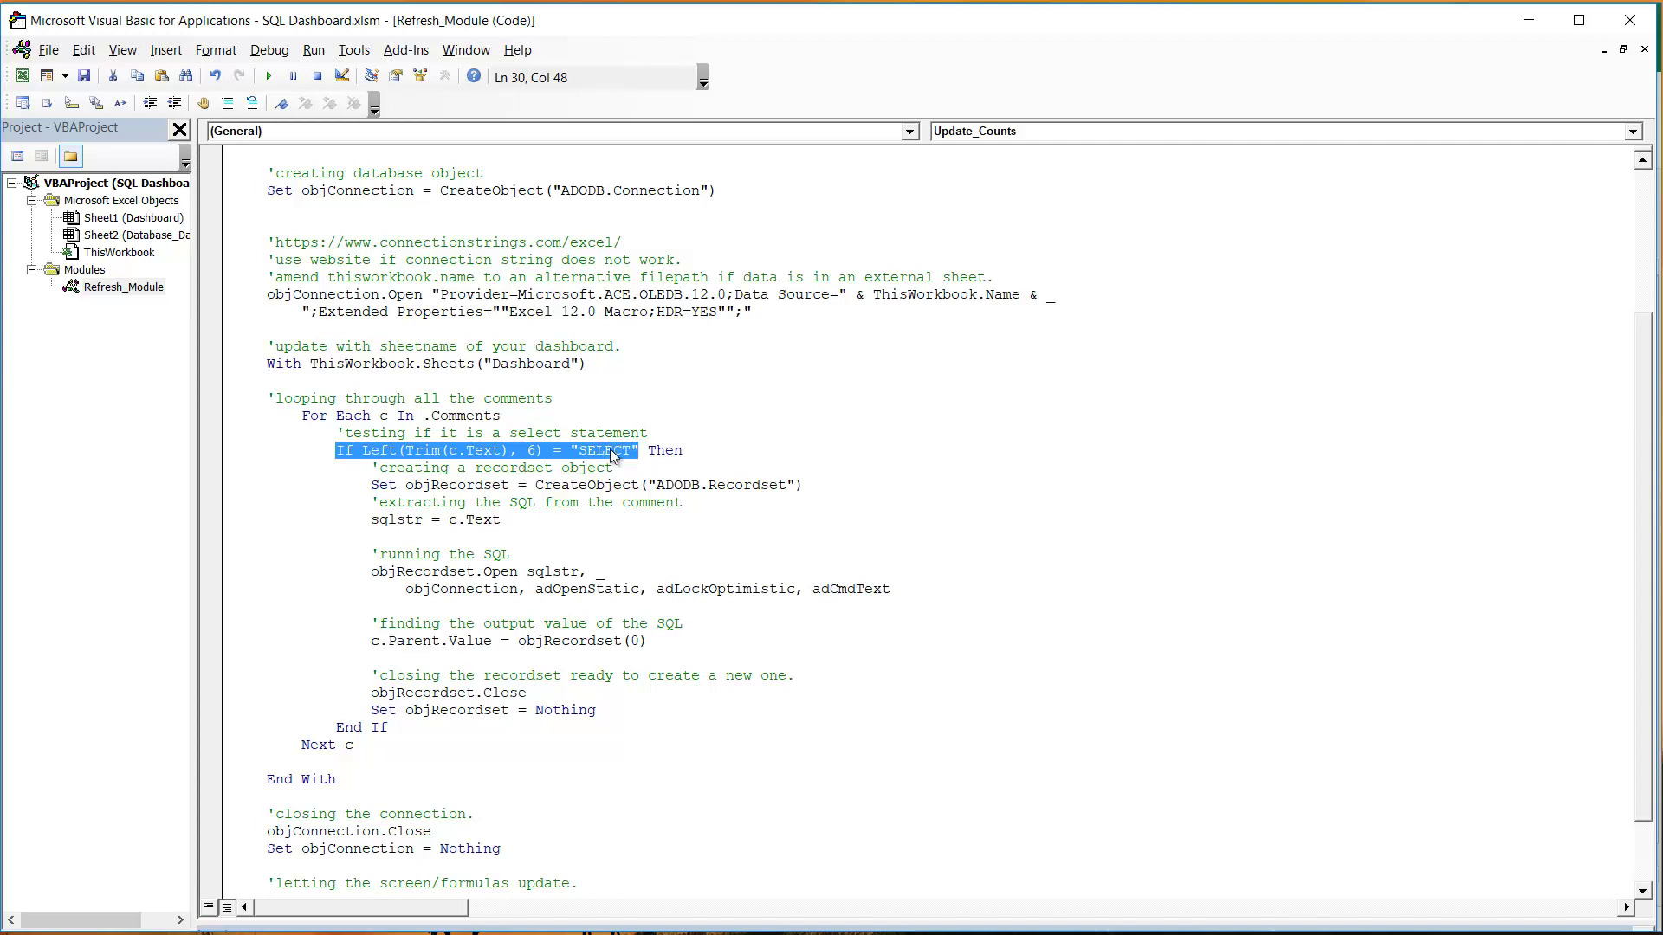
# Add a 'PurpleRhodeSolar' test comment to cell J3 and run the Update macro.
pyautogui.hotkey('alt', 'F11')
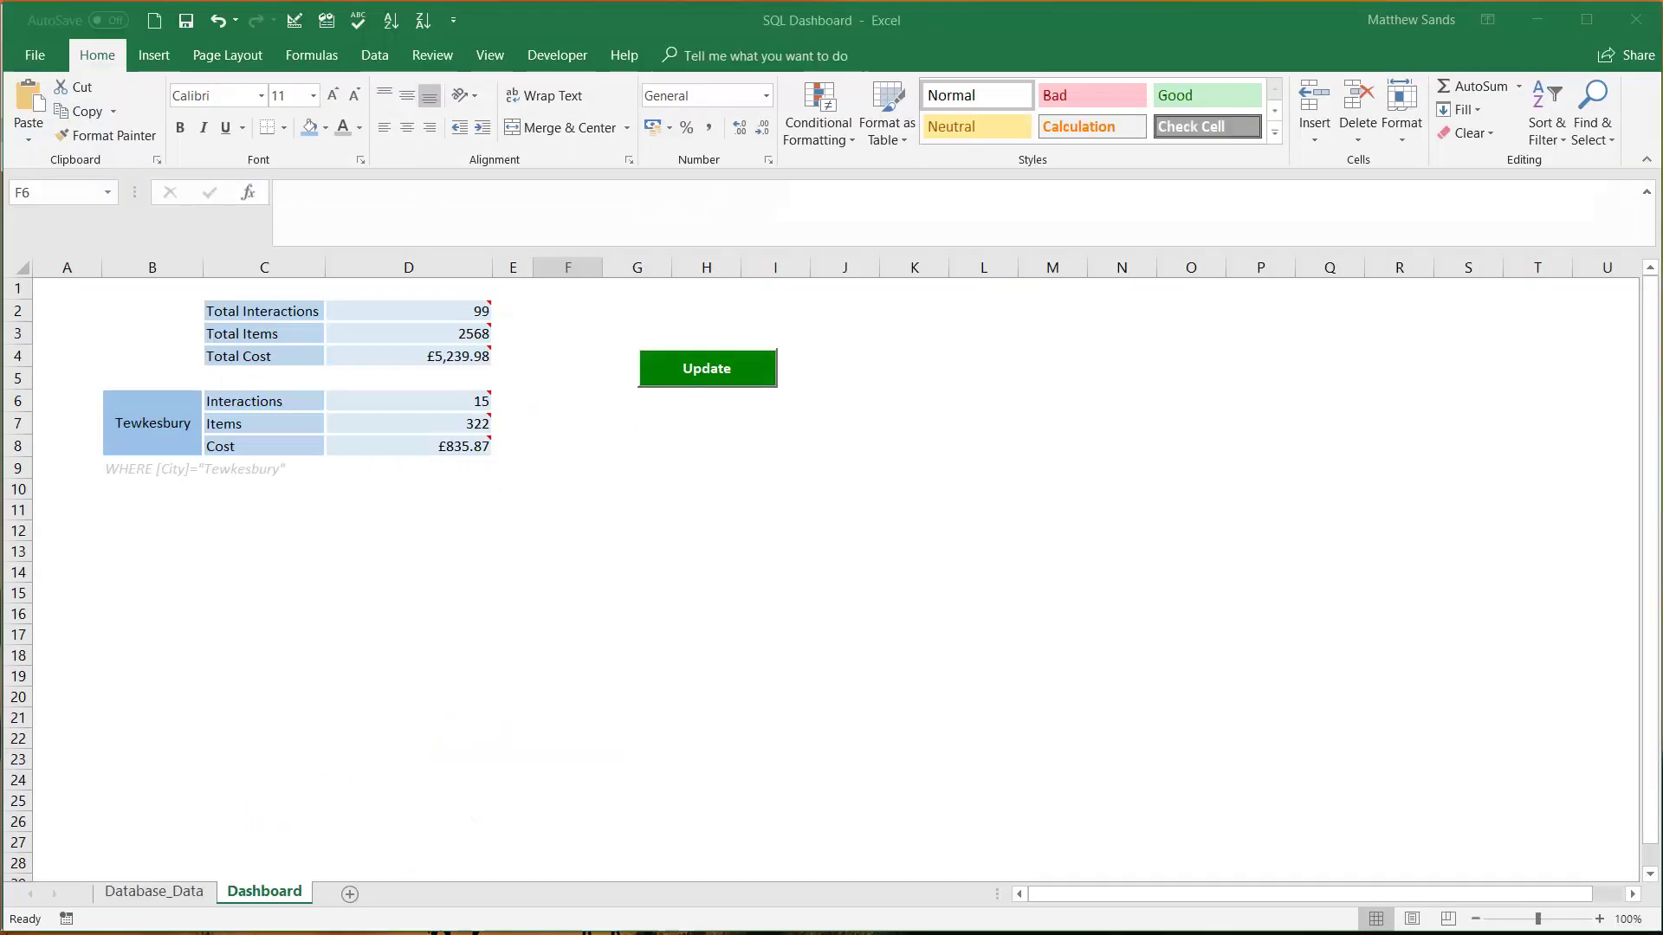
pyautogui.click(862, 332)
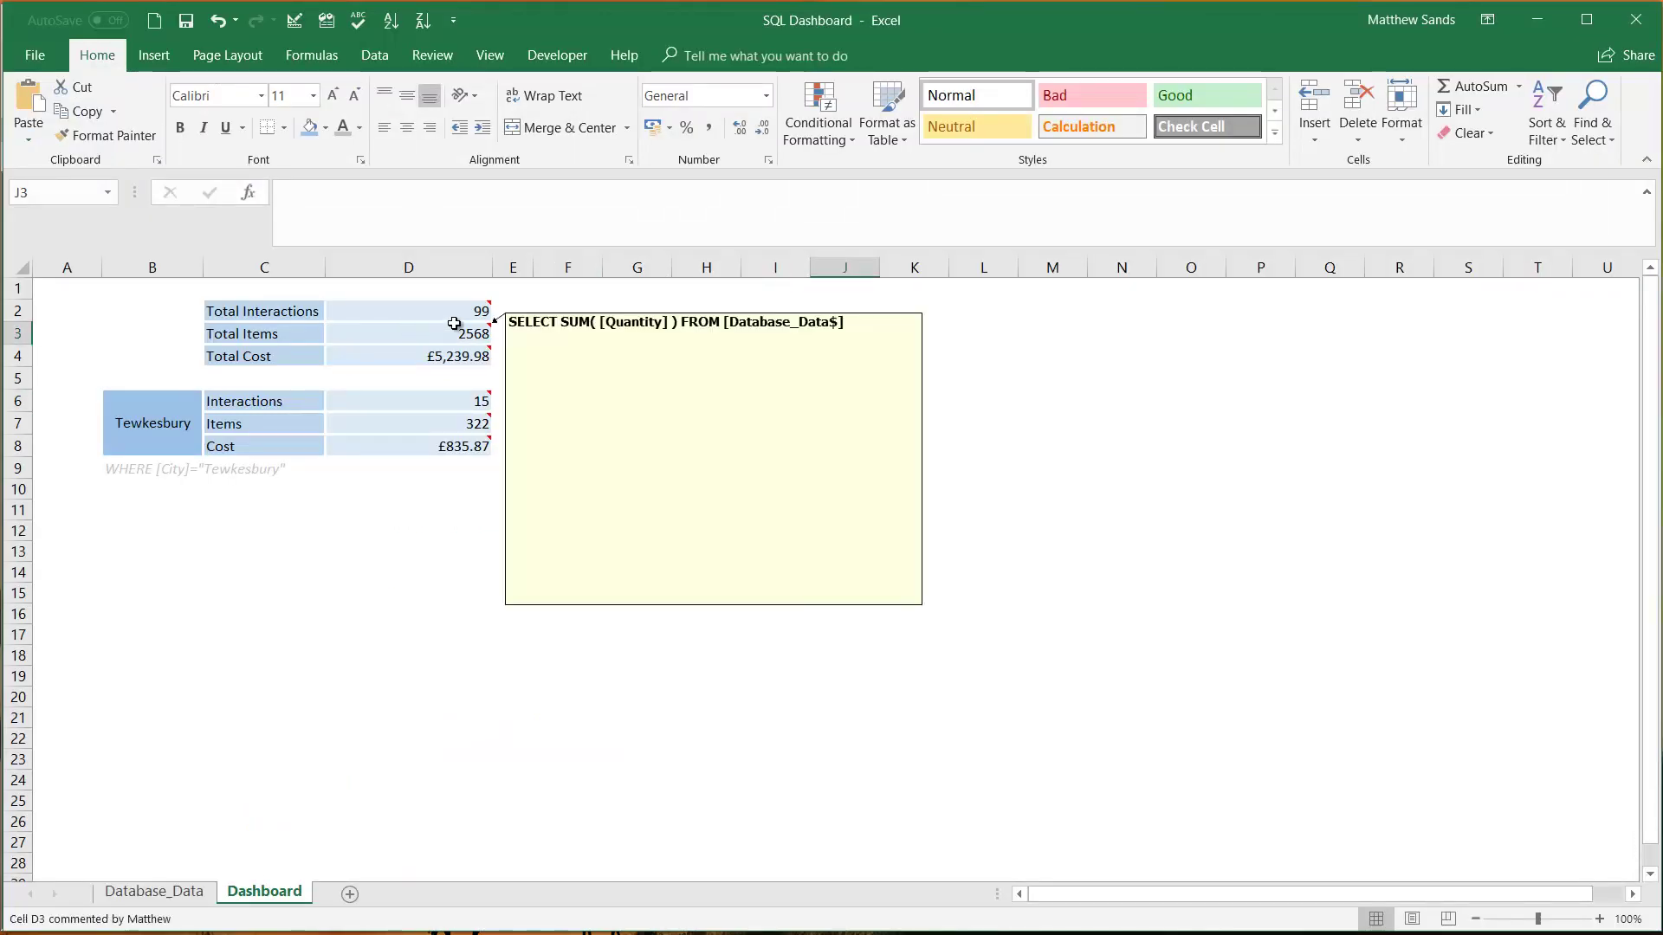
pyautogui.rightClick(868, 335)
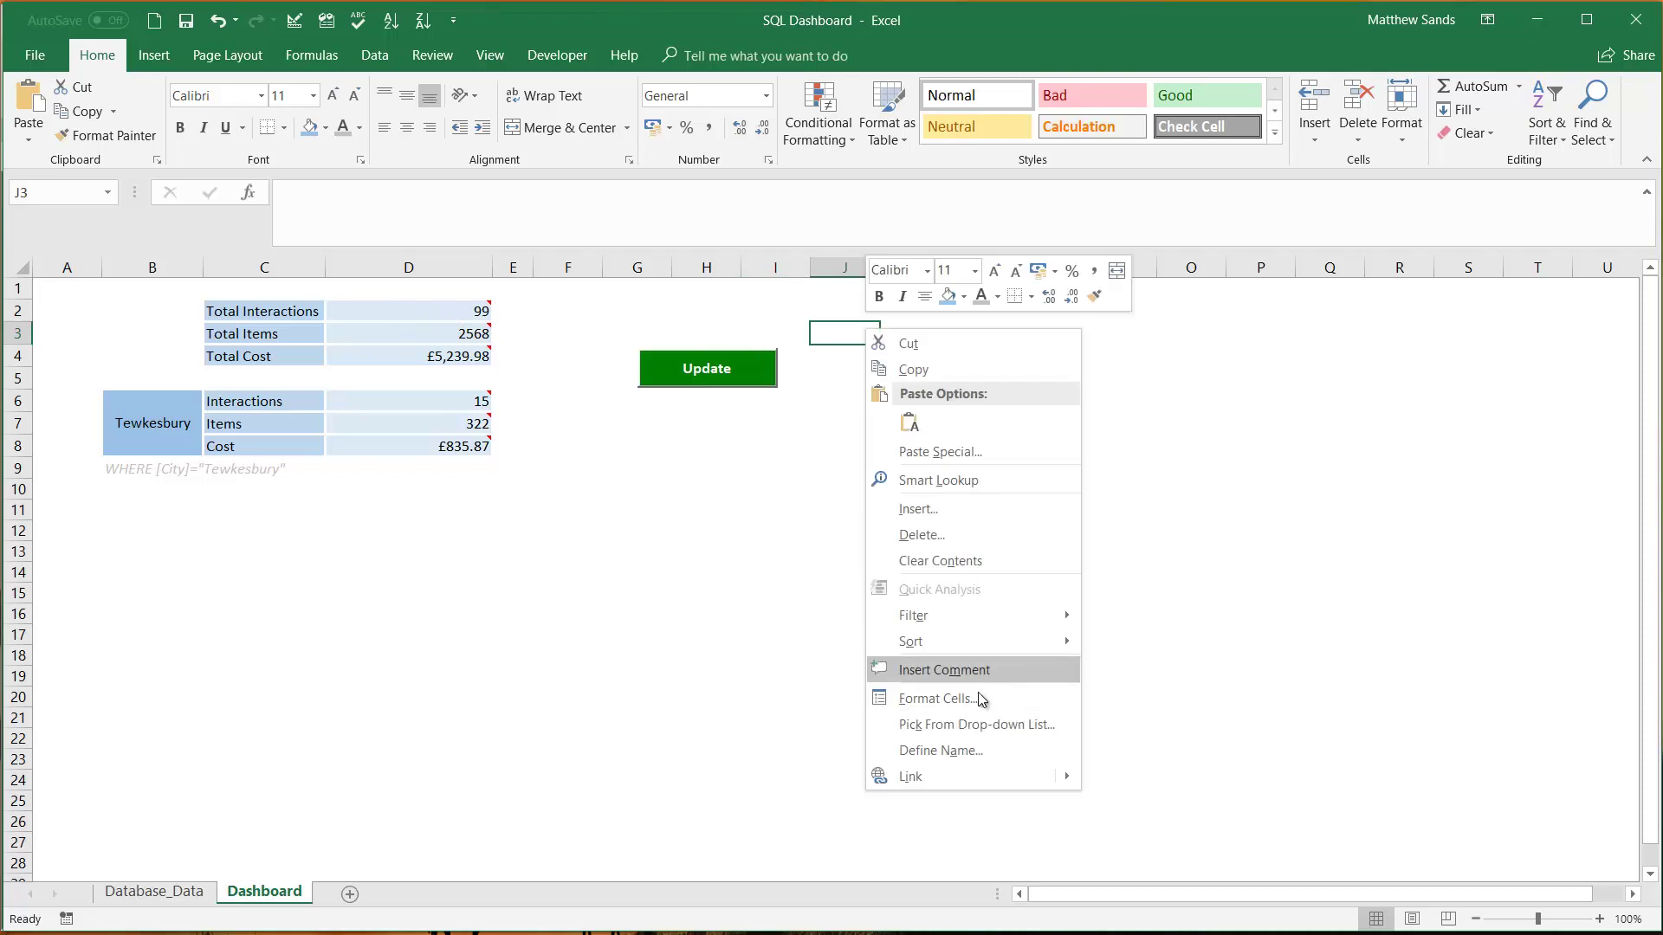
pyautogui.click(985, 674)
pyautogui.write('PurpleRhodeSolar')
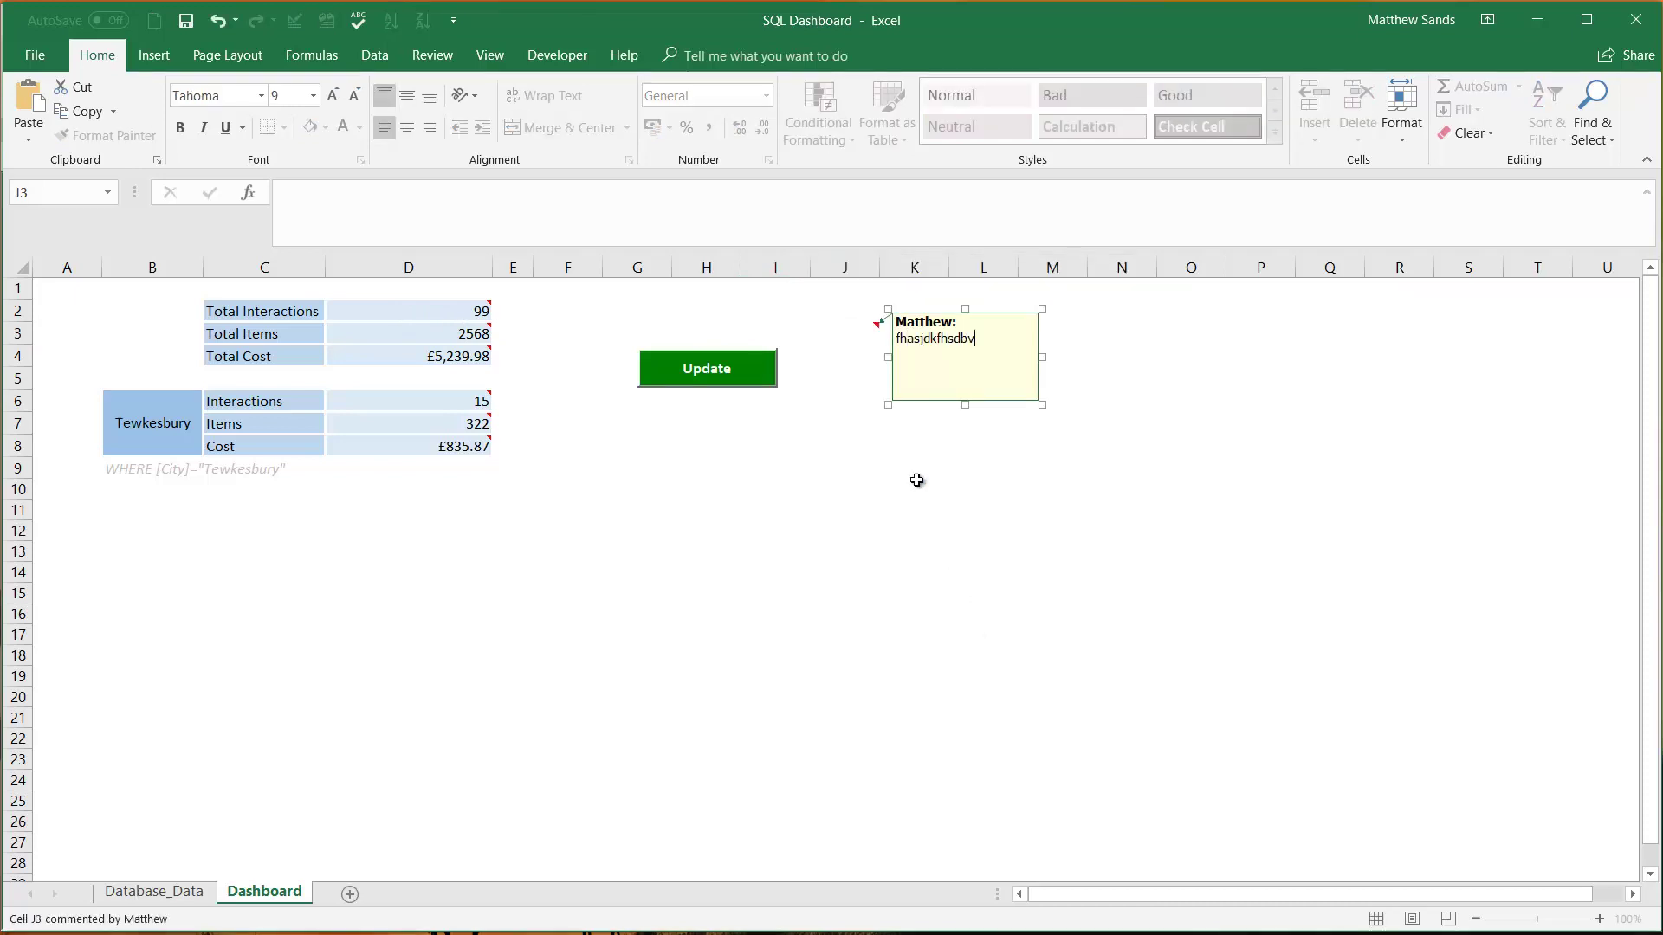
pyautogui.click(812, 531)
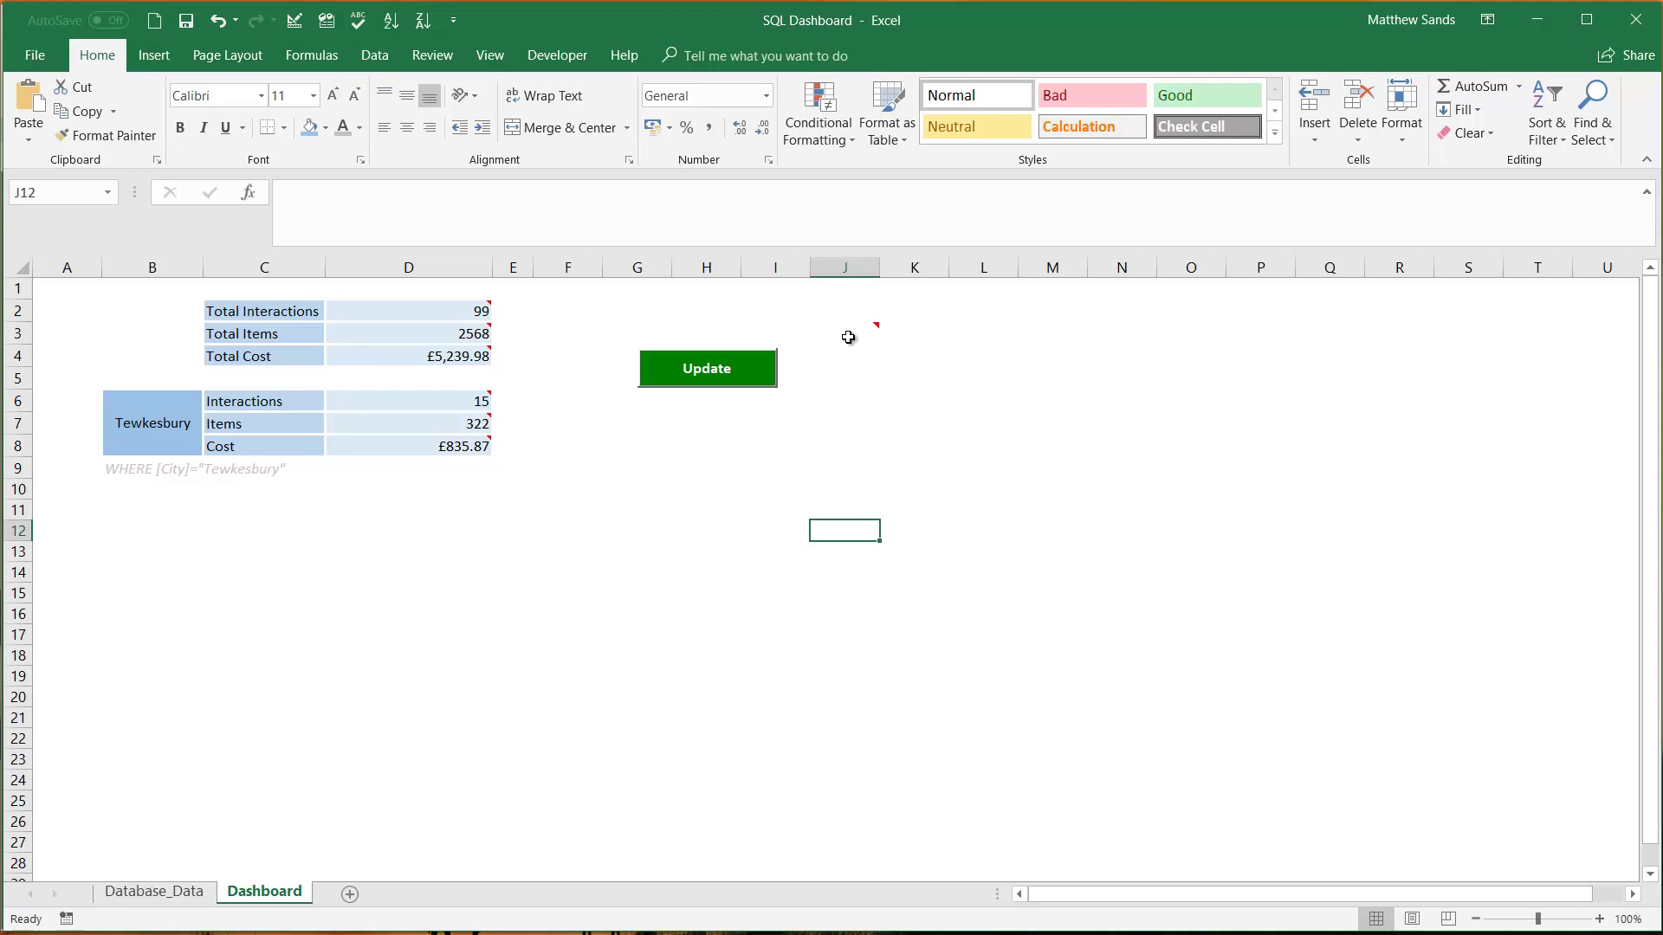
pyautogui.click(748, 381)
# Delete the text from J3's test comment, leaving it empty.
pyautogui.click(875, 331)
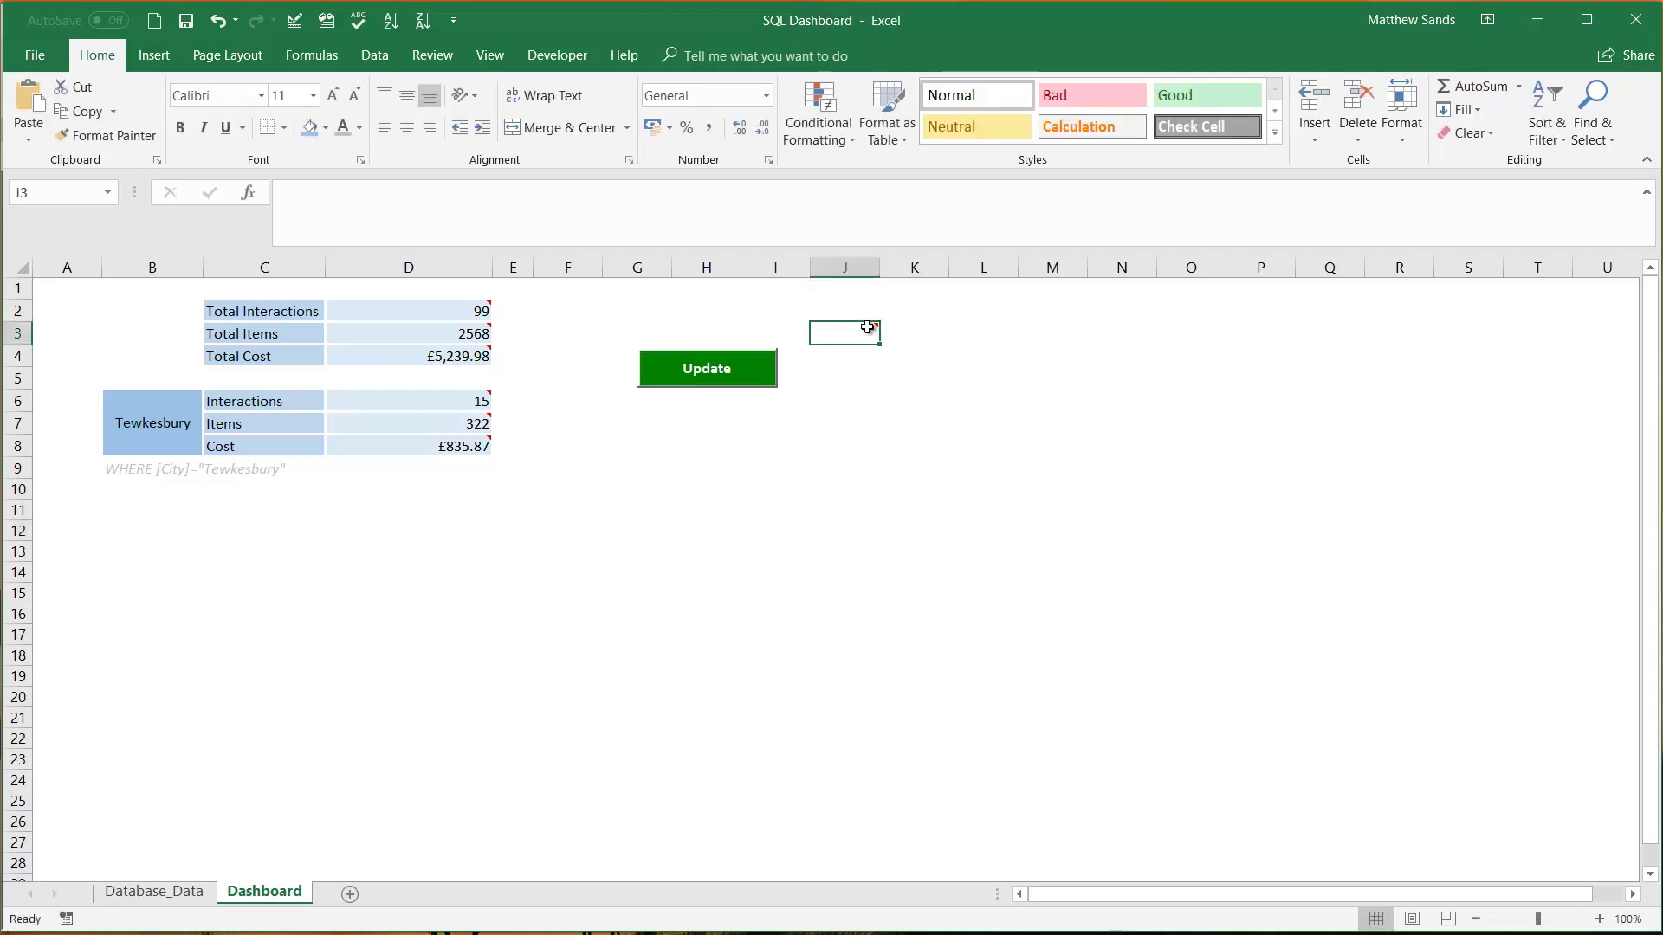
pyautogui.rightClick(870, 333)
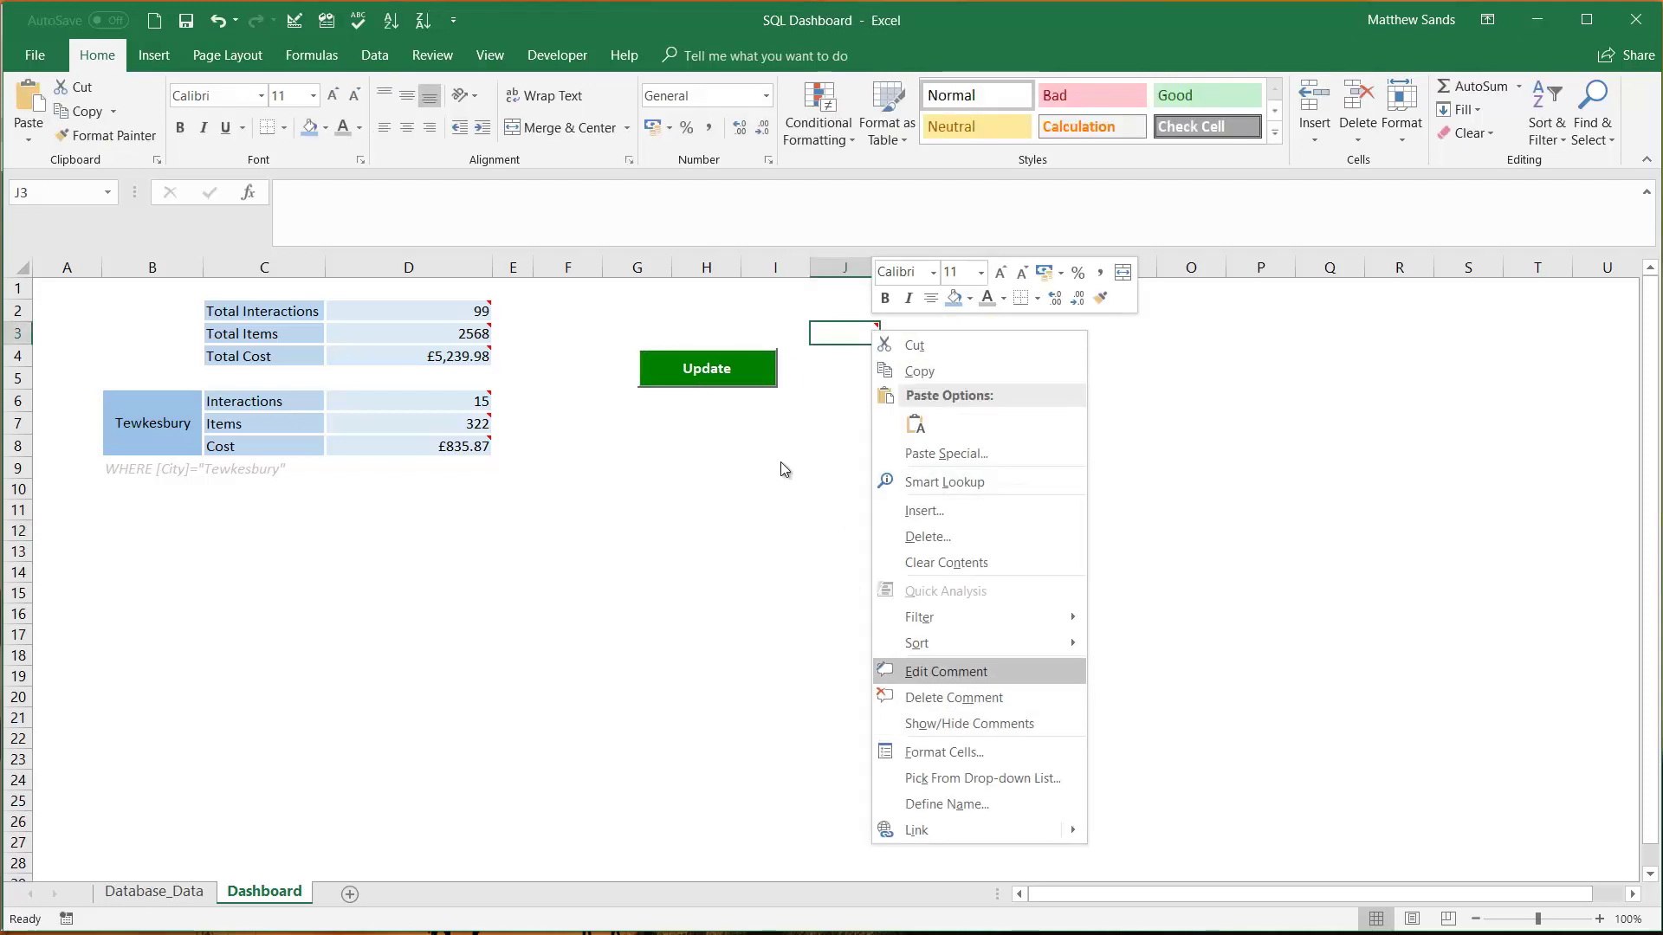
pyautogui.click(972, 674)
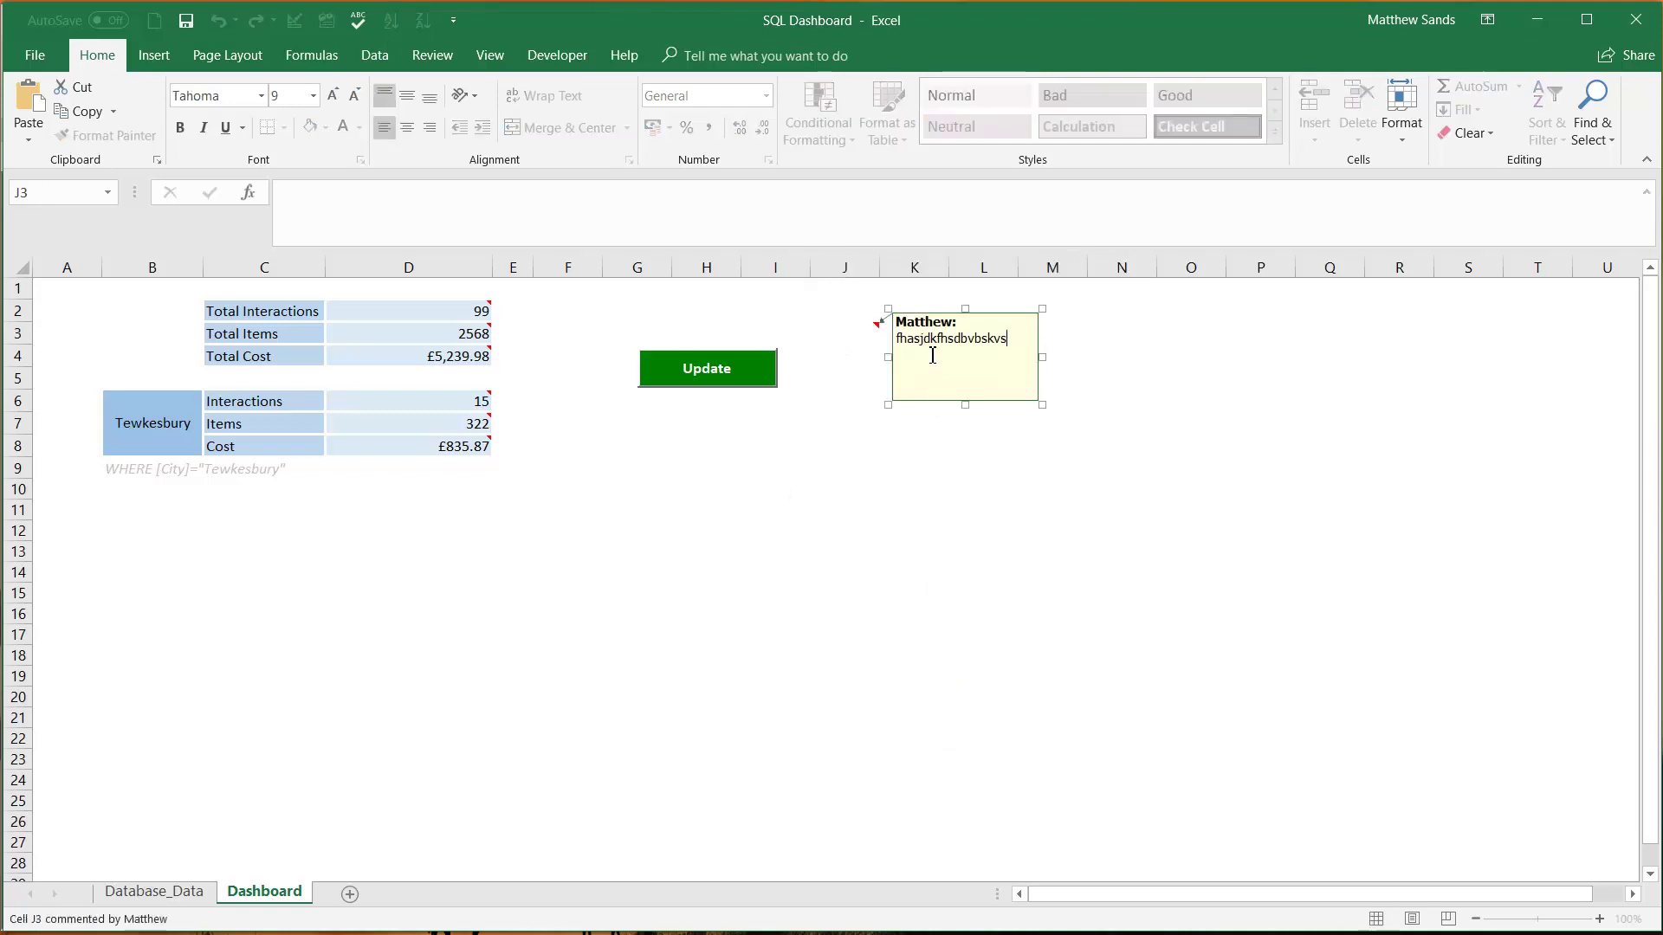
pyautogui.moveTo(1020, 342); pyautogui.dragTo(899, 322)
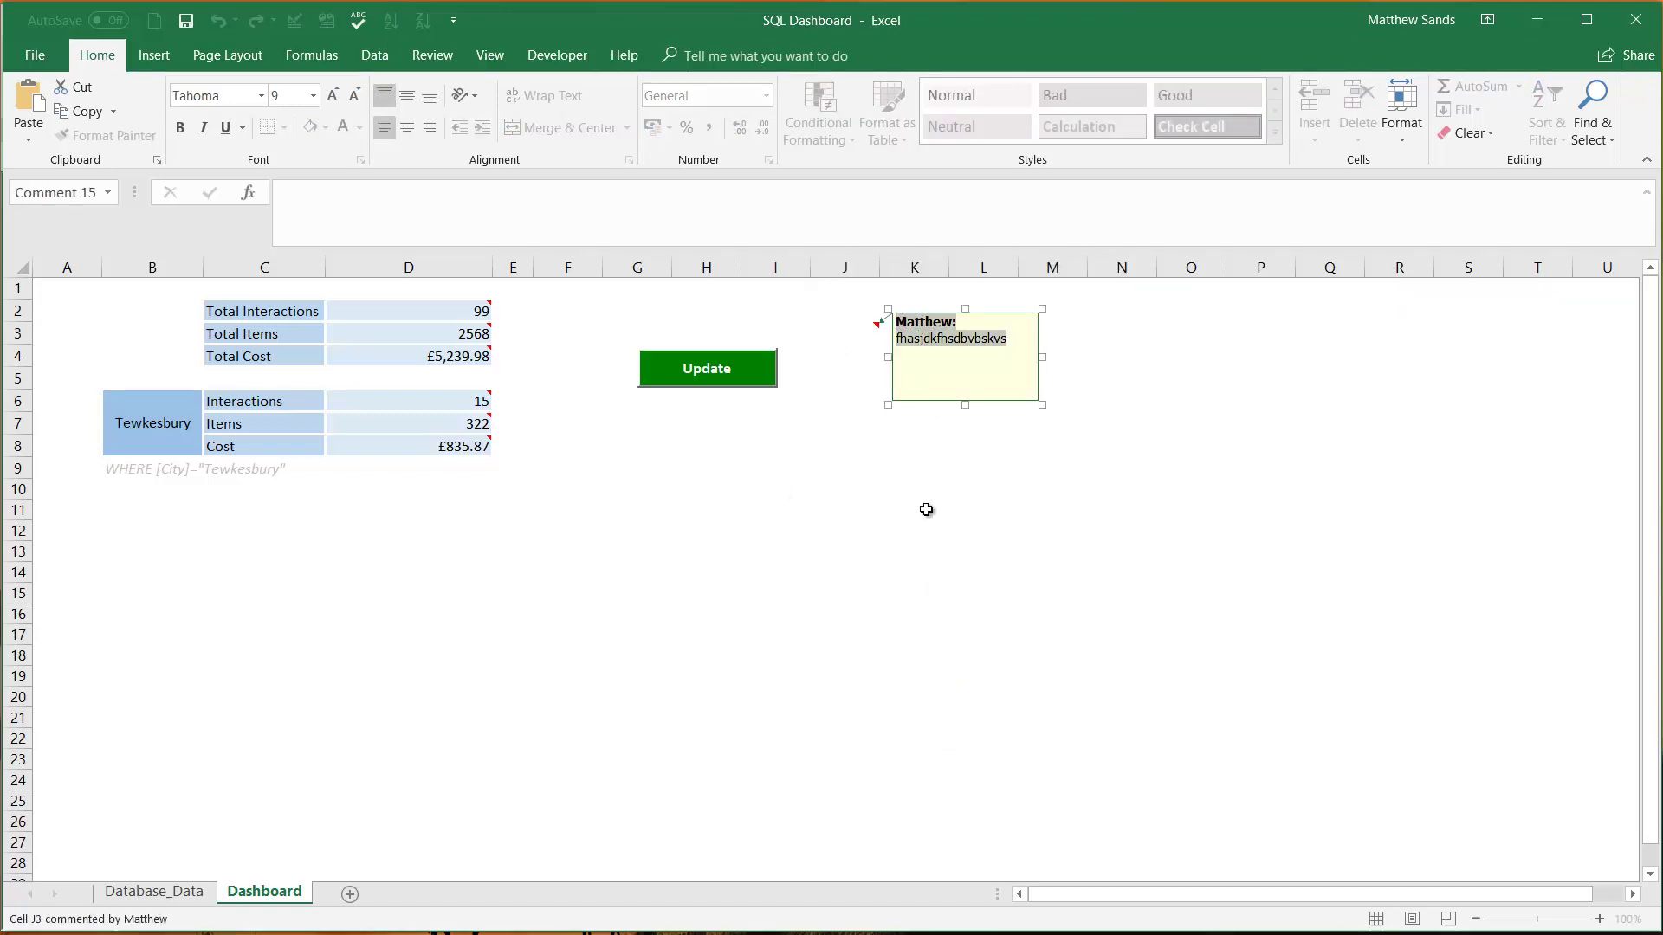
pyautogui.press('Delete')
pyautogui.press('Escape')
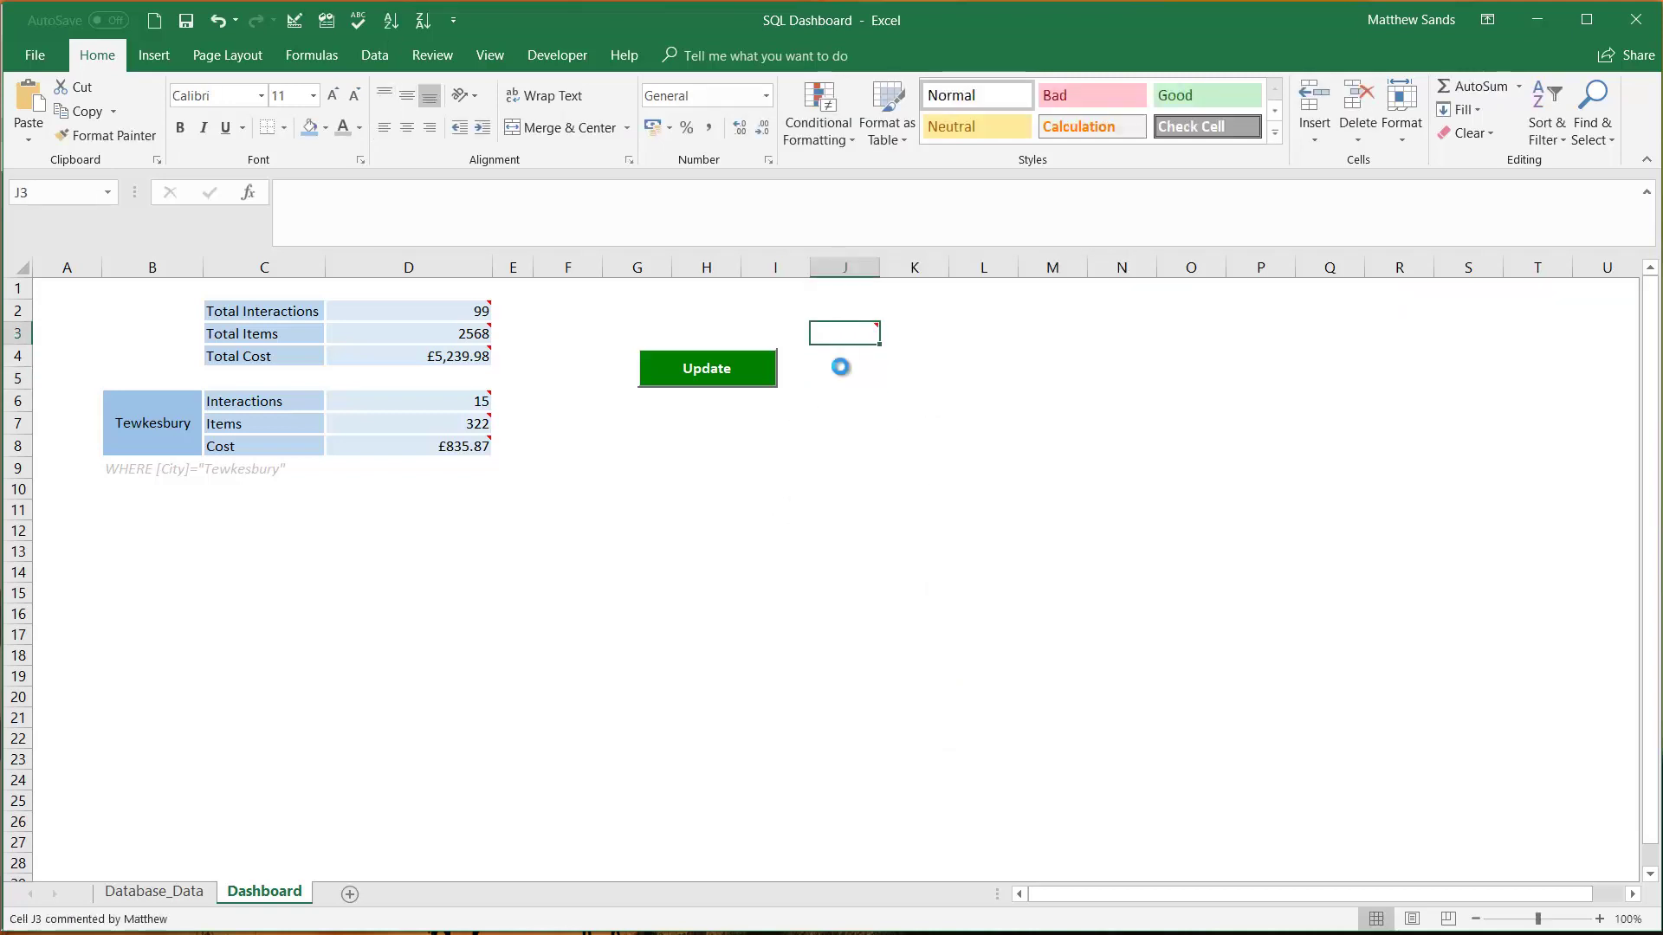
# Open the Dashboard sheet's code via View Code on its sheet tab.
pyautogui.rightClick(849, 333)
pyautogui.press('Escape')
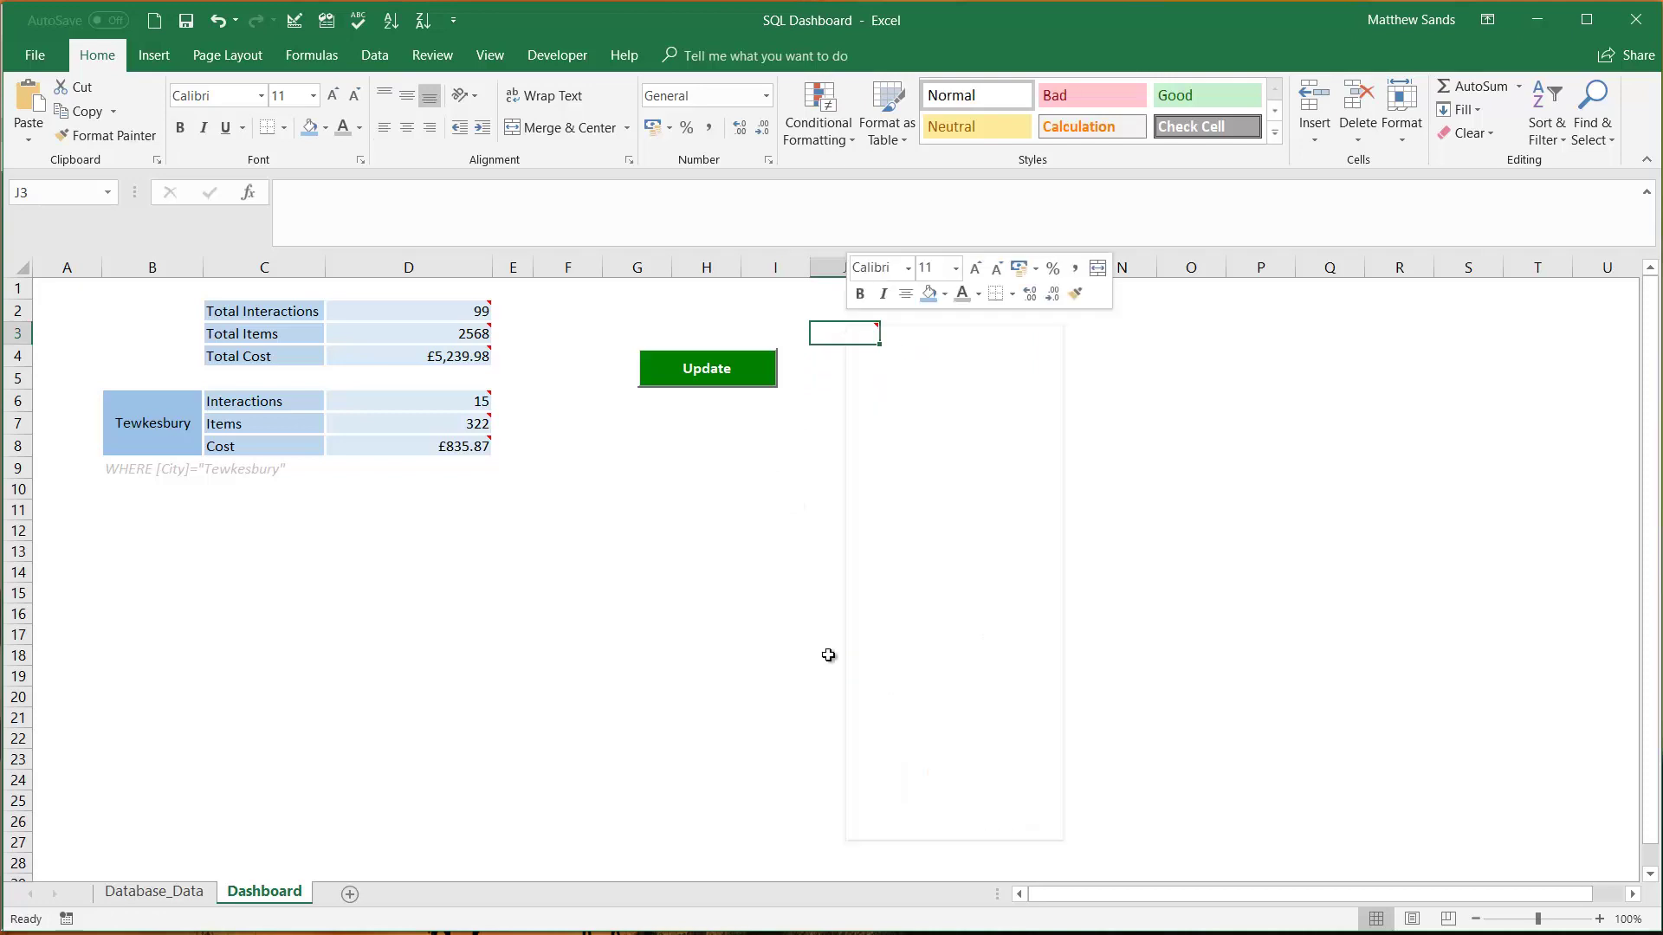
pyautogui.click(567, 614)
pyautogui.rightClick(245, 899)
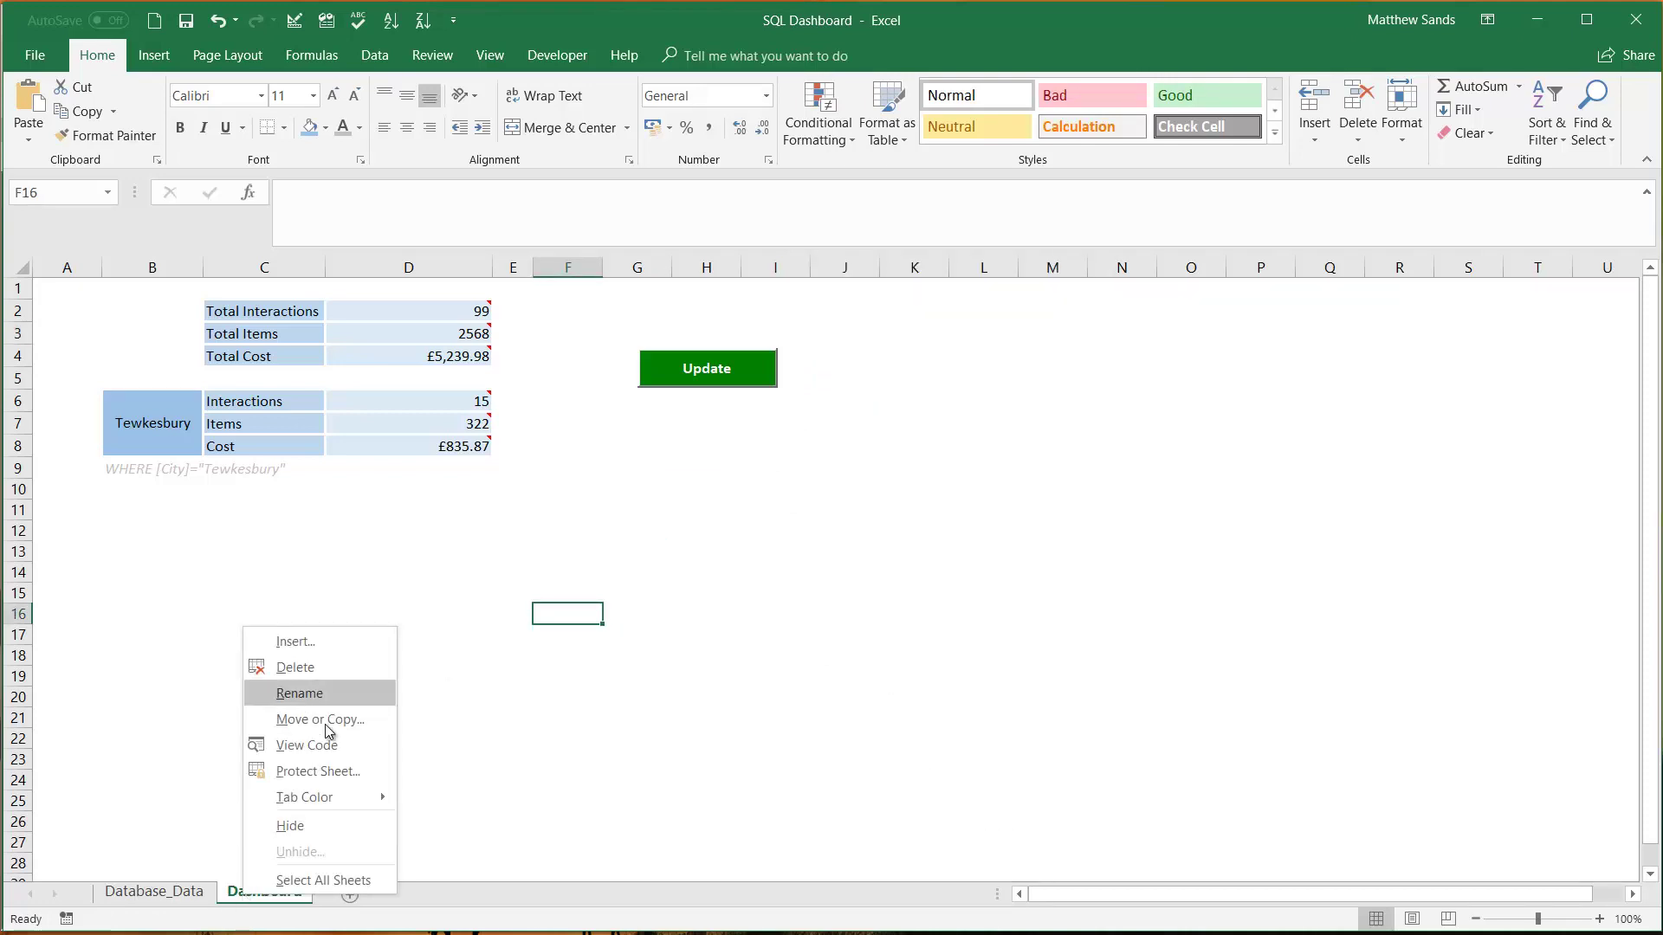
pyautogui.click(307, 745)
# In Refresh_Module, highlight the recordset, SQL, execute and result-writing lines, then return to Dashboard.
pyautogui.doubleClick(102, 285)
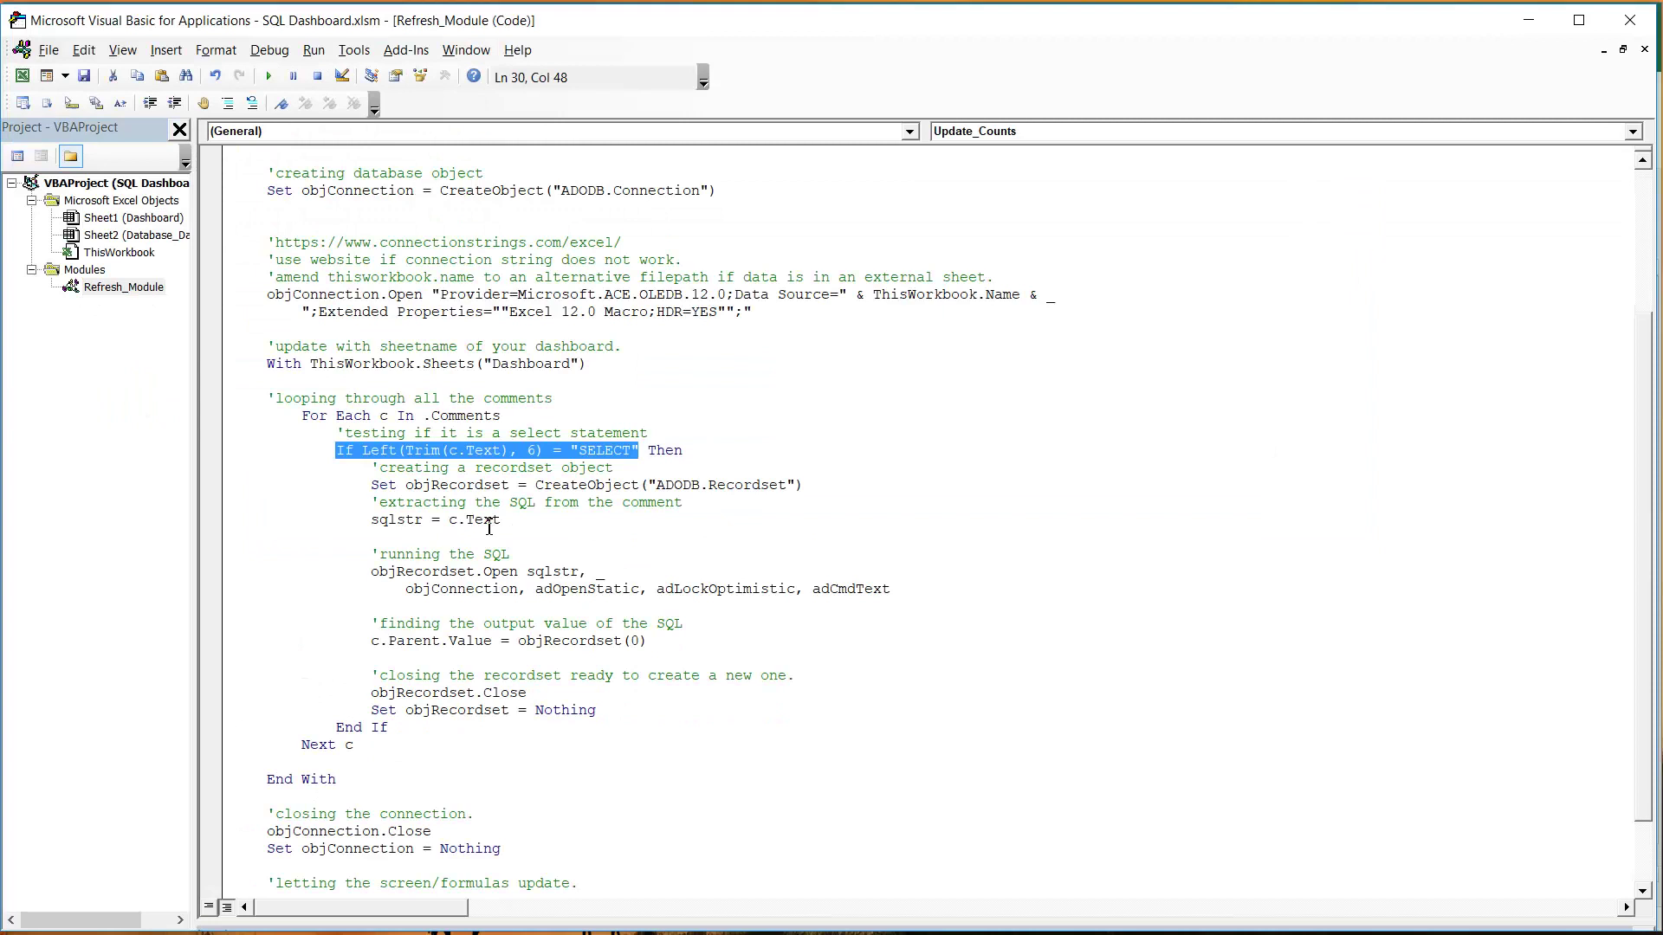
pyautogui.click(674, 491)
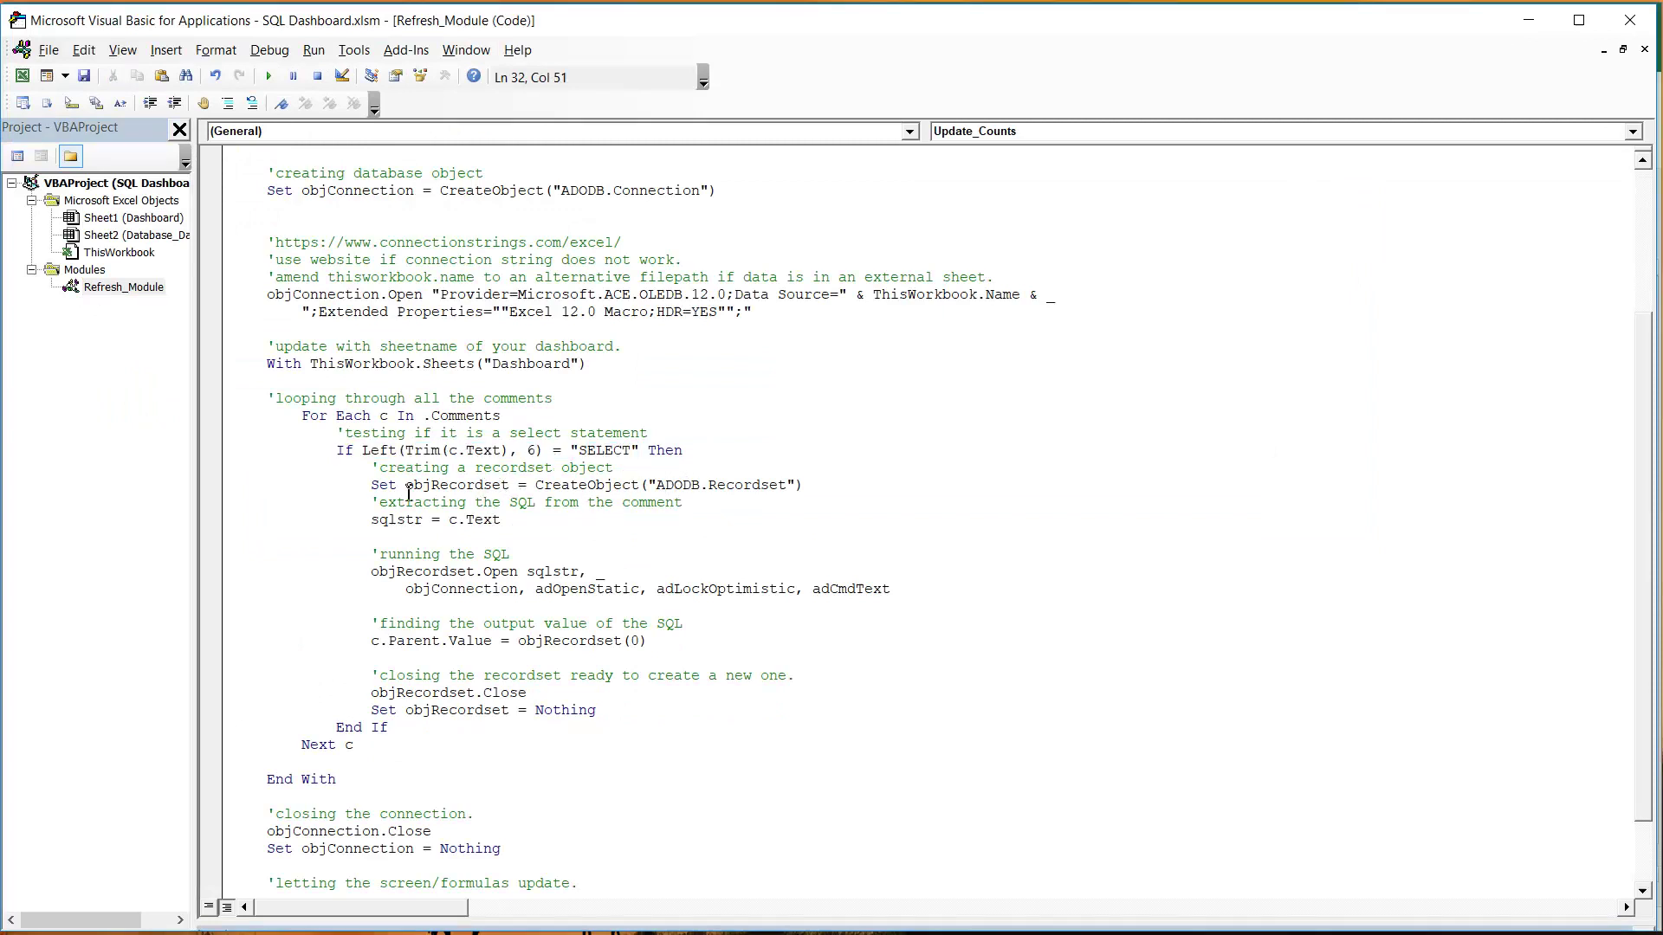
pyautogui.moveTo(370, 486); pyautogui.dragTo(805, 486)
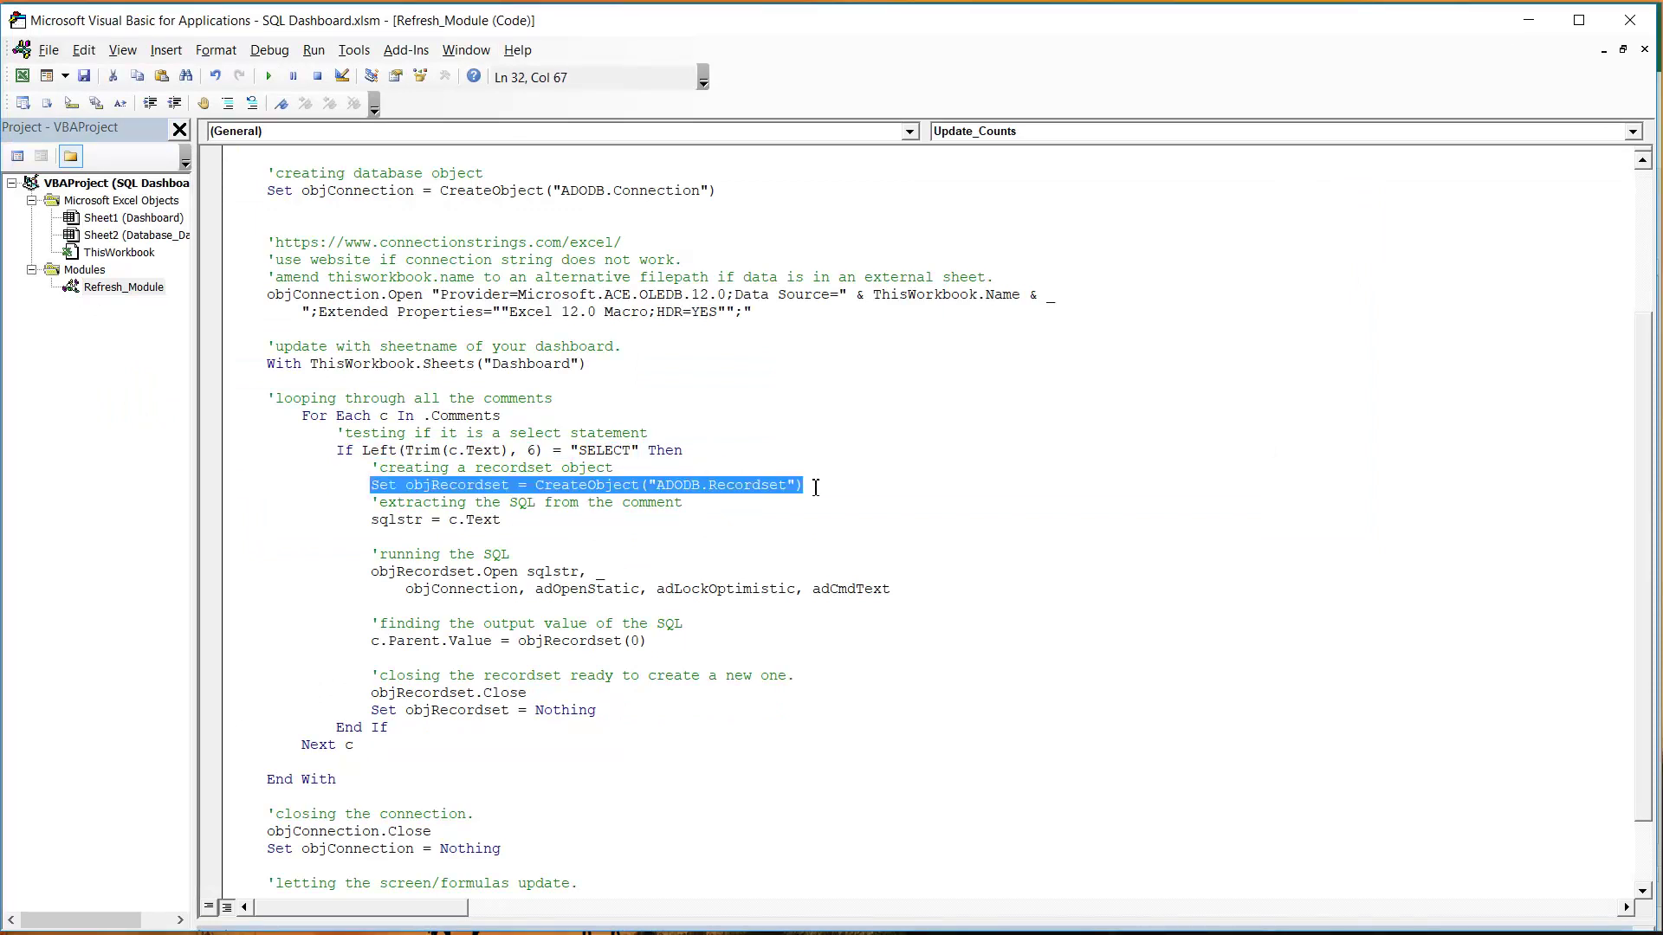
pyautogui.moveTo(371, 520); pyautogui.dragTo(502, 520)
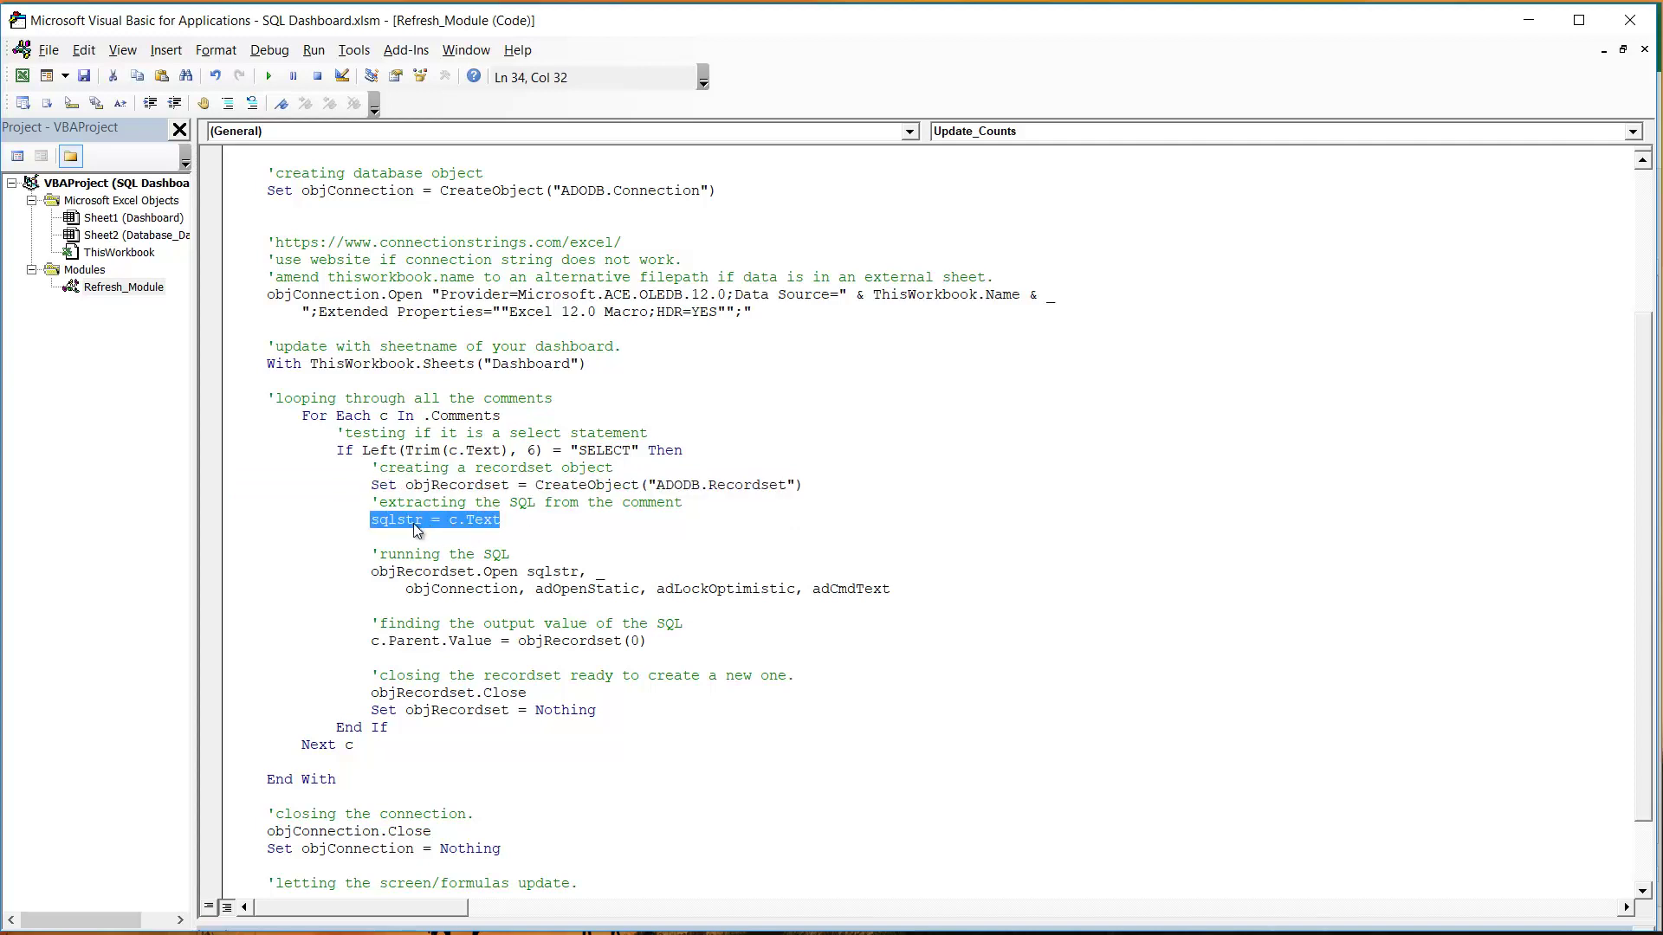
pyautogui.moveTo(370, 572); pyautogui.dragTo(903, 608)
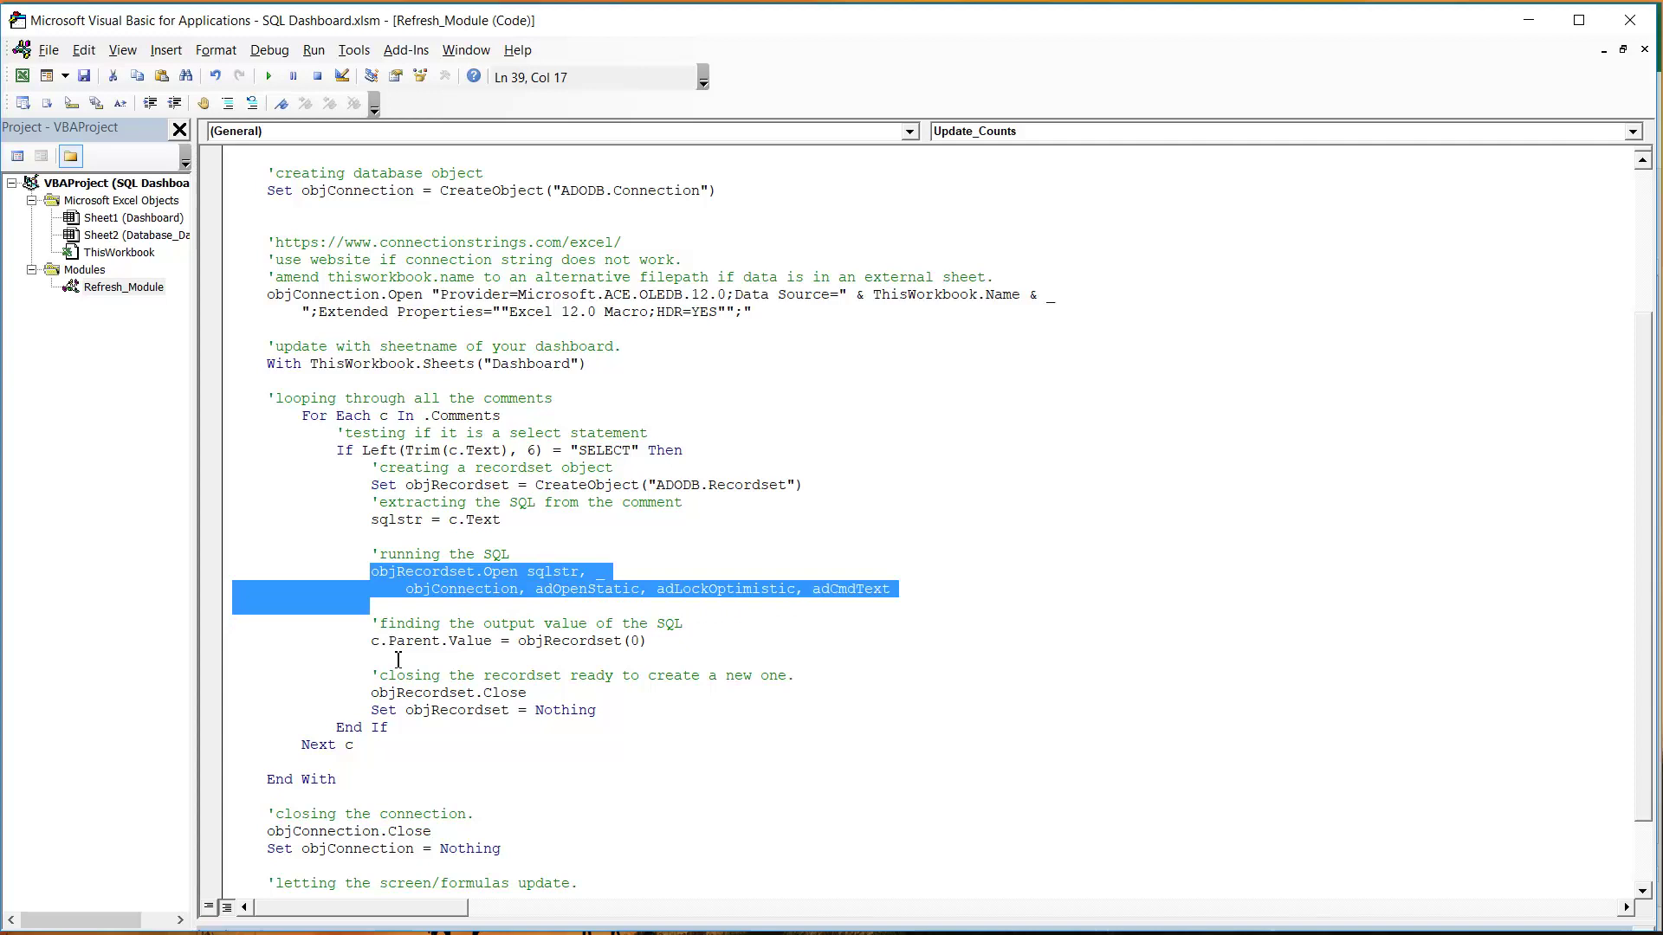
pyautogui.moveTo(375, 642); pyautogui.dragTo(651, 642)
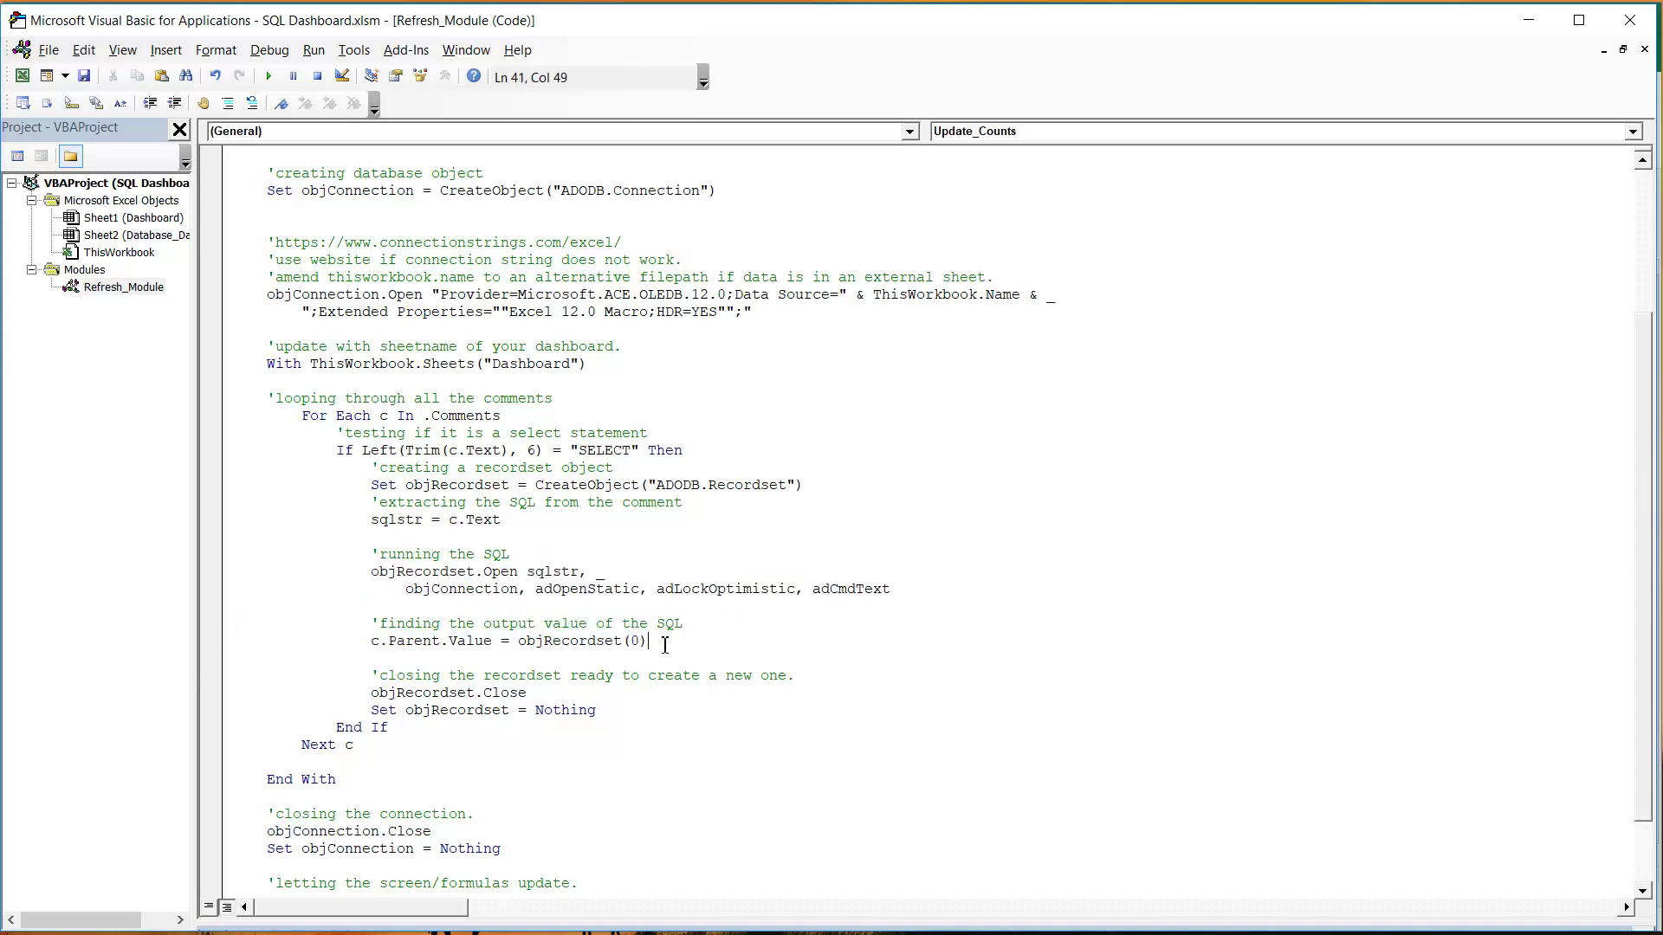
pyautogui.click(651, 642)
pyautogui.scroll(-2, 442, 628)
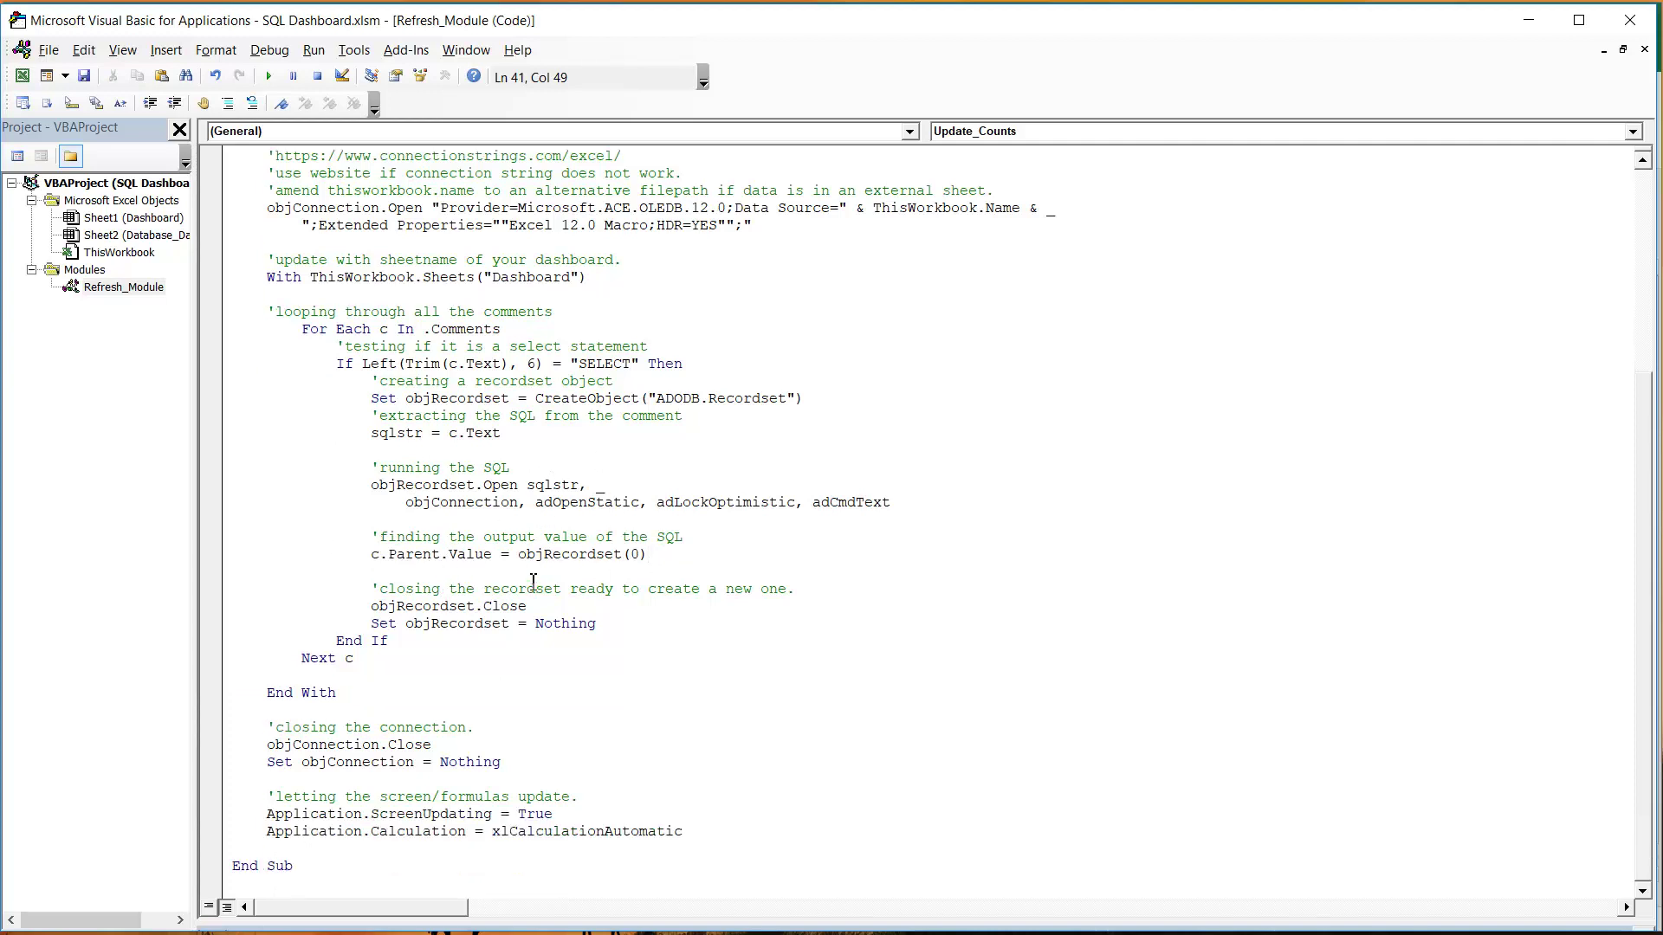
pyautogui.doubleClick(130, 217)
pyautogui.rightClick(127, 218)
pyautogui.click(184, 254)
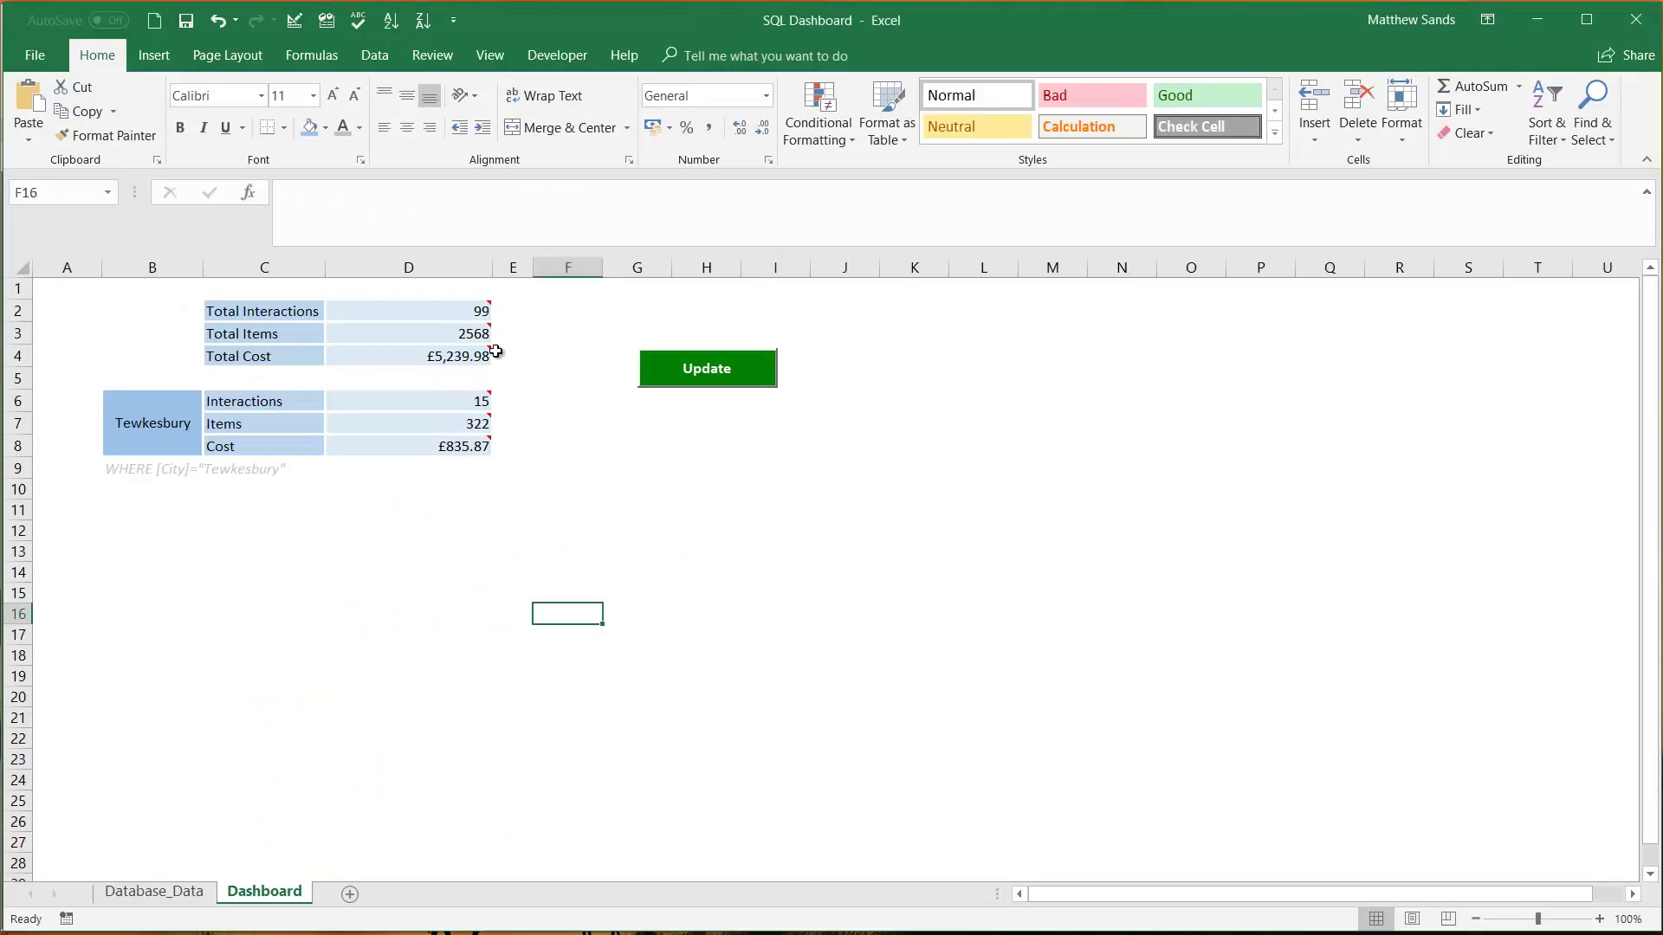
pyautogui.click(589, 379)
pyautogui.click(682, 374)
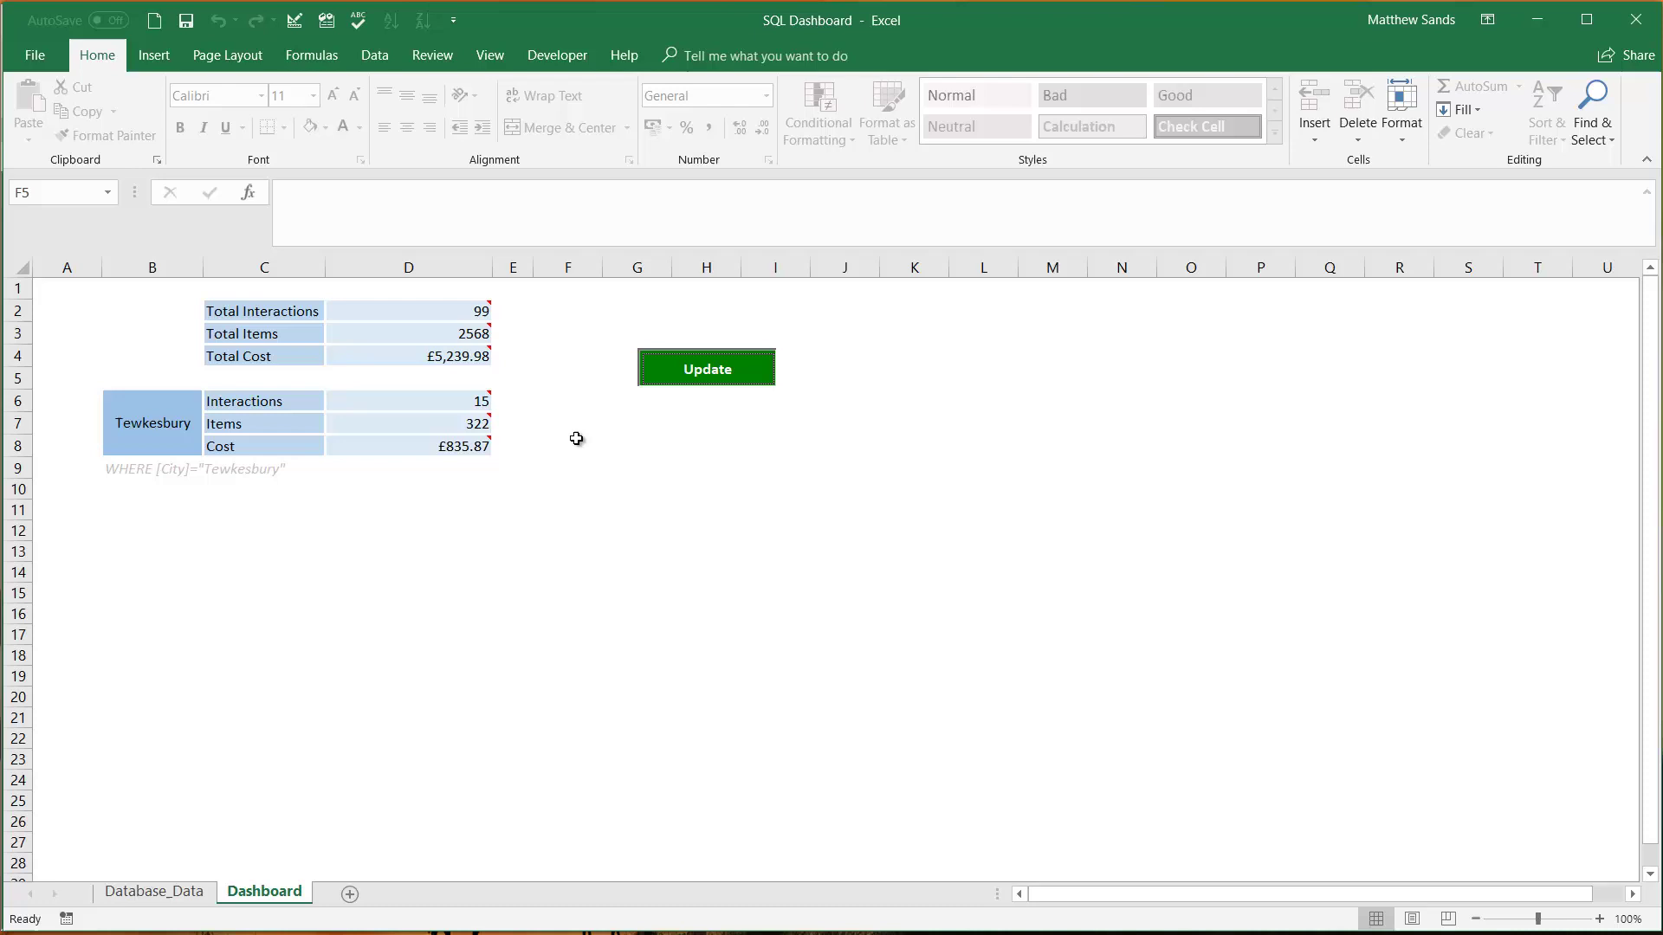
pyautogui.click(590, 325)
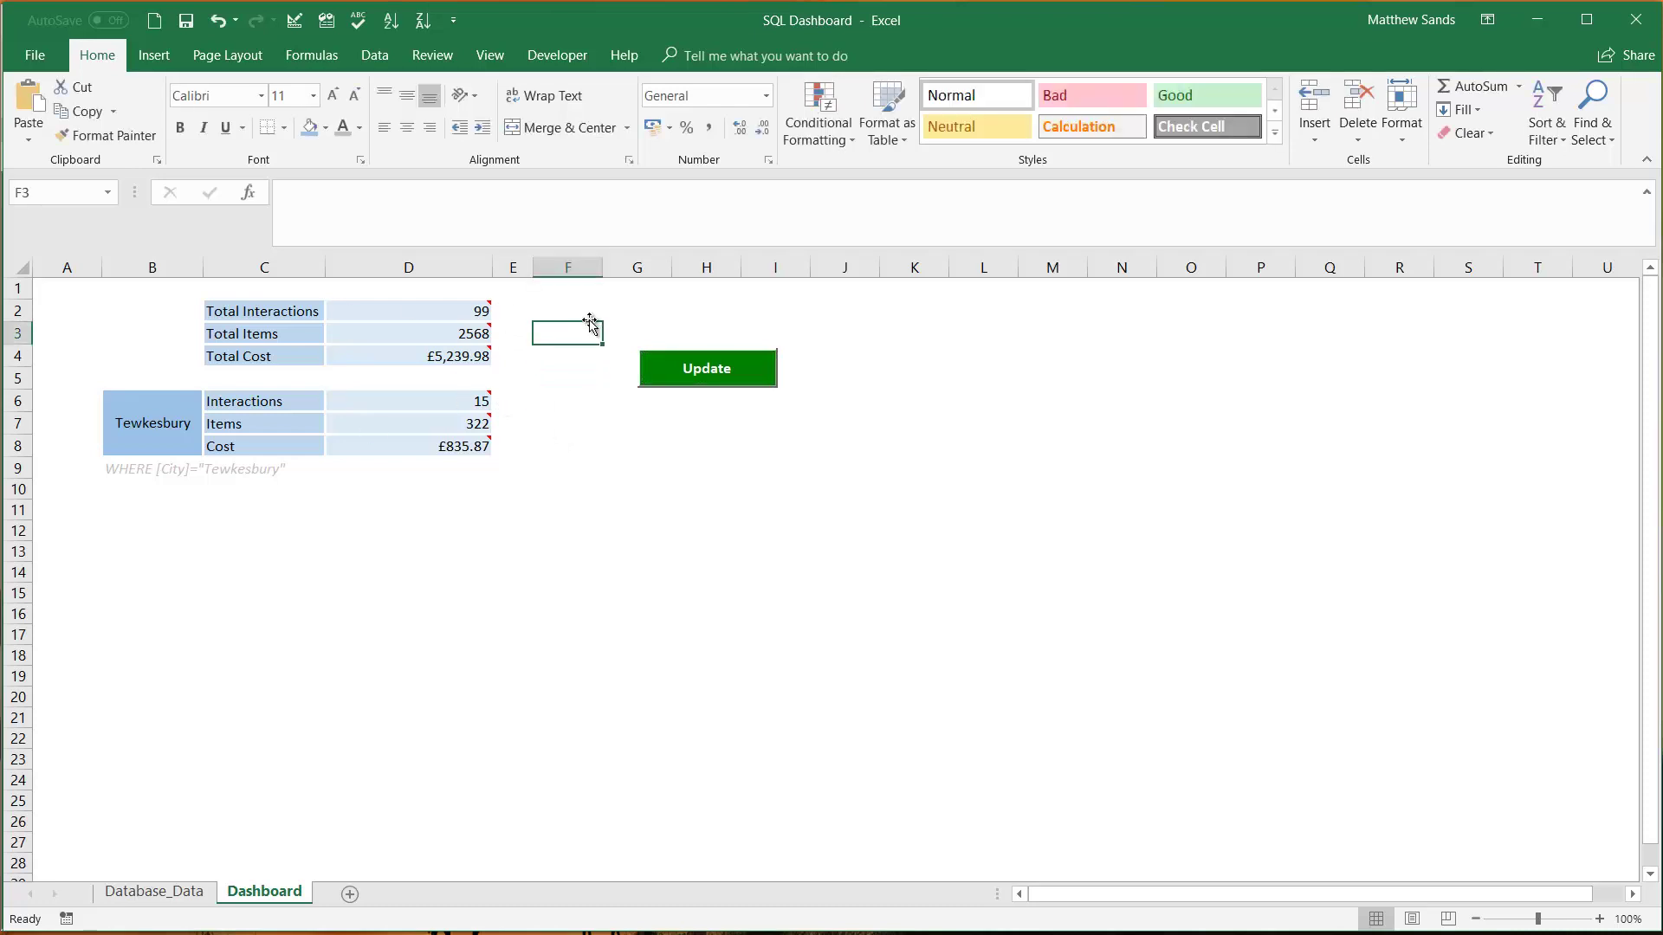